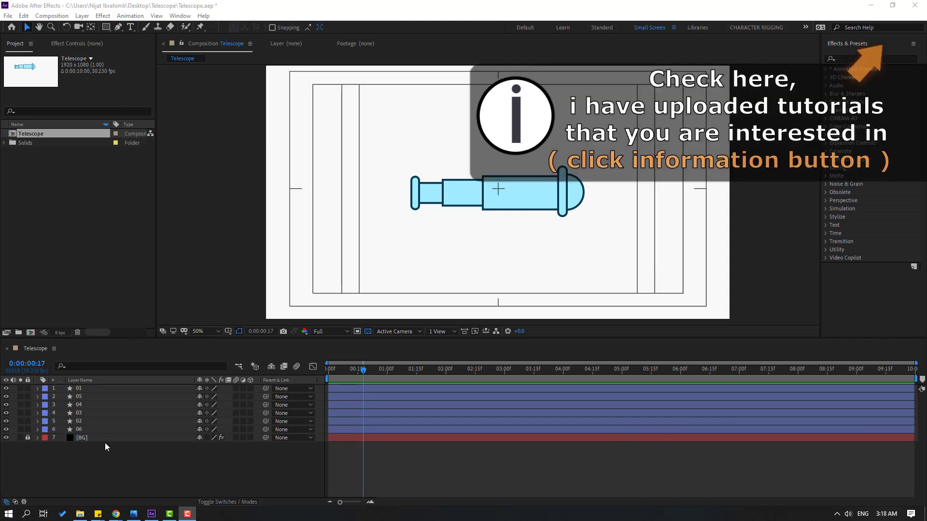
# Select shape layers 01 to 06 and set the current time to 0:00:01:05.
pyautogui.click(83, 440)
pyautogui.click(80, 431)
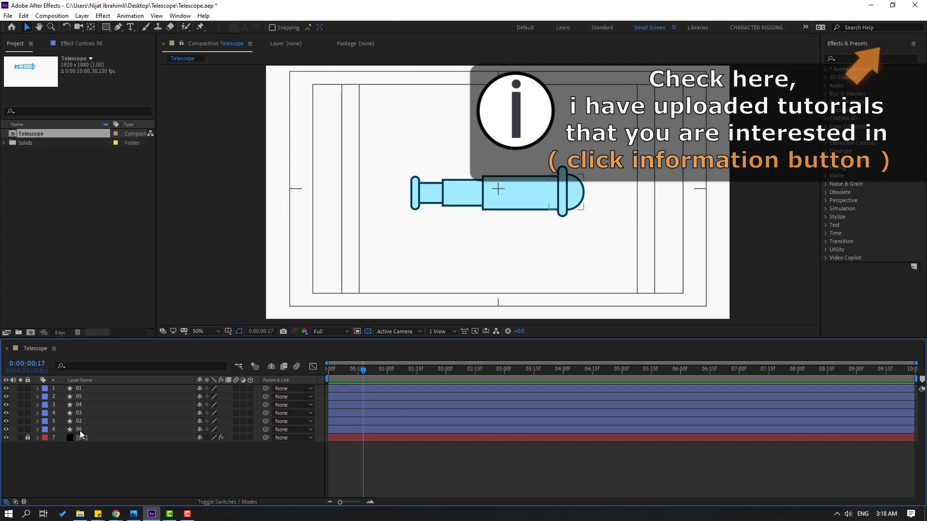
pyautogui.click(80, 430)
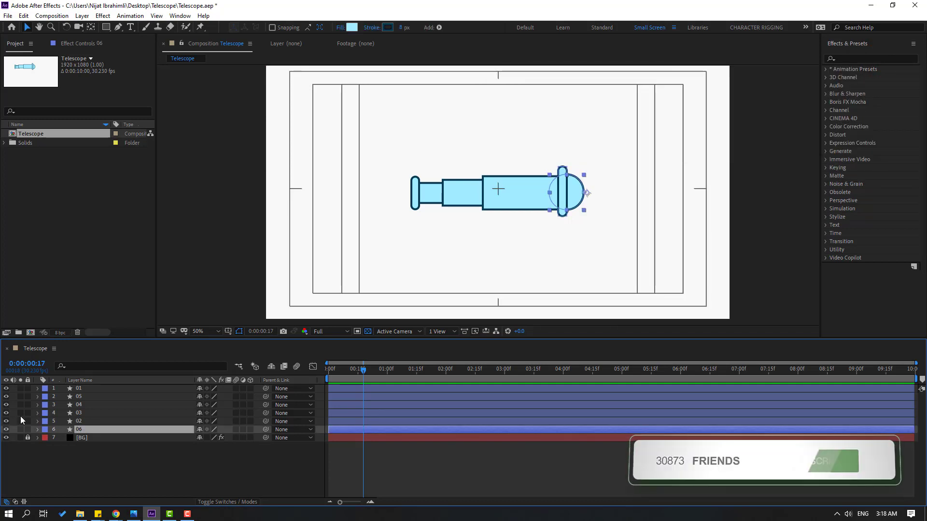
pyautogui.click(112, 465)
pyautogui.click(80, 429)
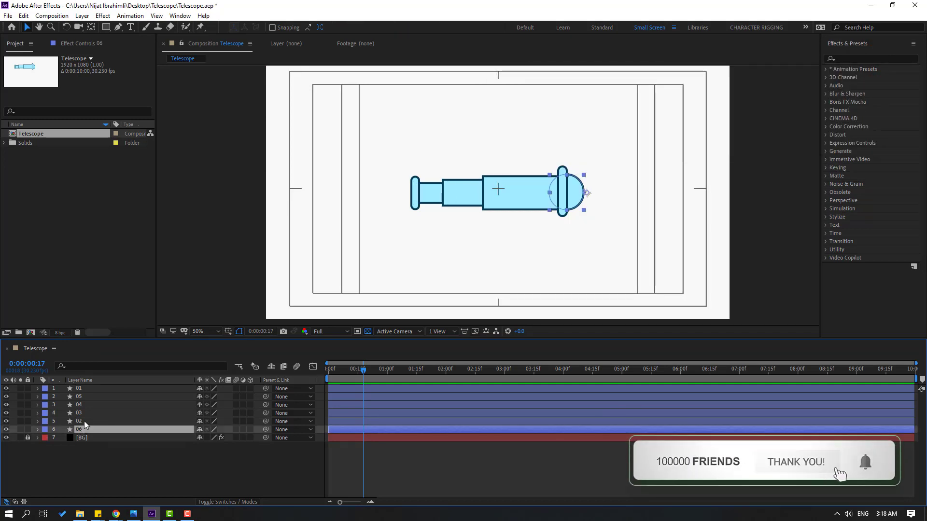
pyautogui.keyDown('shift'); pyautogui.click(83, 389); pyautogui.keyUp('shift')
pyautogui.click(380, 378)
pyautogui.moveTo(380, 378); pyautogui.dragTo(401, 377)
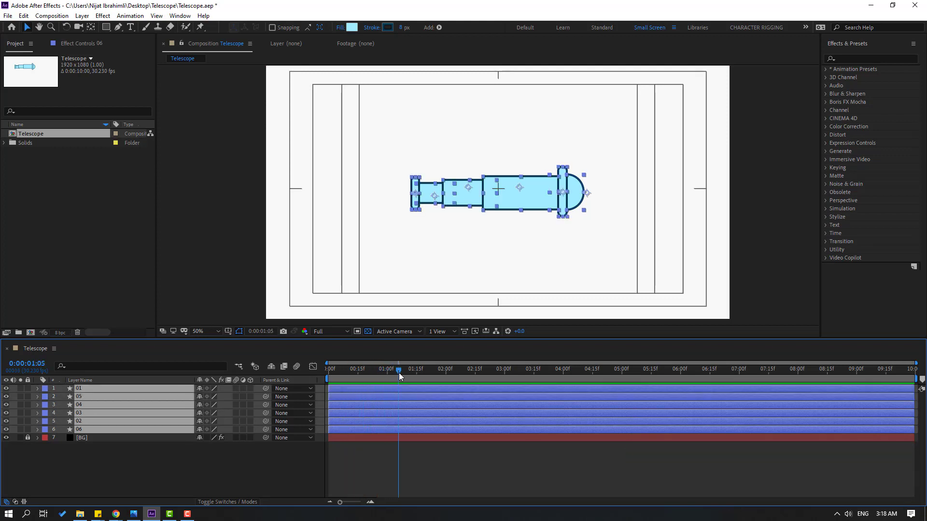
# Filter the selected layers' properties by "size,rou" to list their Size and Roundness.
pyautogui.click(92, 367)
pyautogui.write('size')
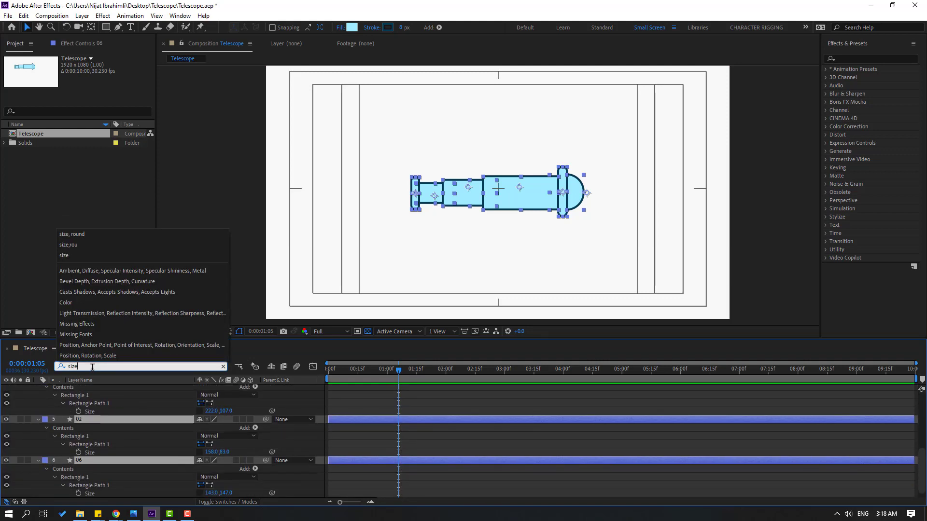
pyautogui.write(',rou')
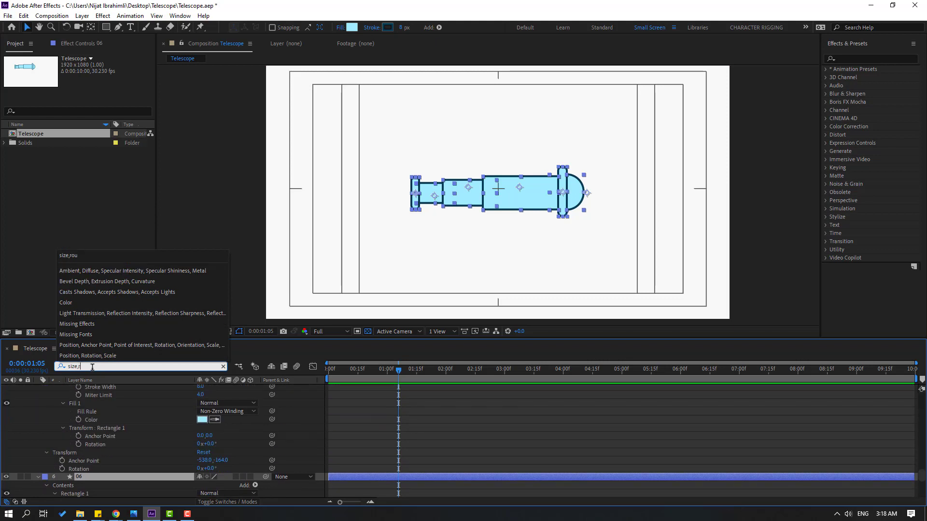
pyautogui.click(169, 505)
pyautogui.scroll(5, 125, 450)
pyautogui.scroll(-5, 165, 444)
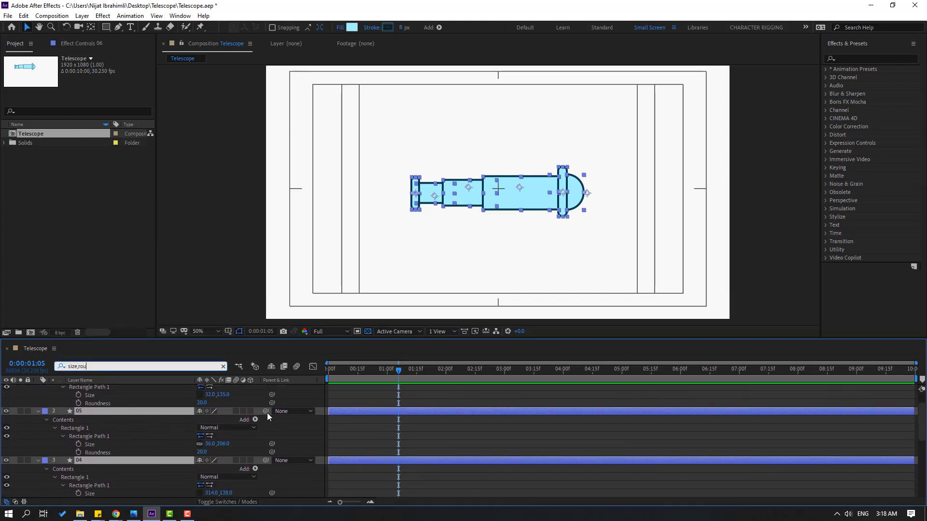
# Enable Size and Roundness keyframes on all six shape layers and shift them to 0:00:01:18.
pyautogui.moveTo(340, 337); pyautogui.dragTo(363, 100)
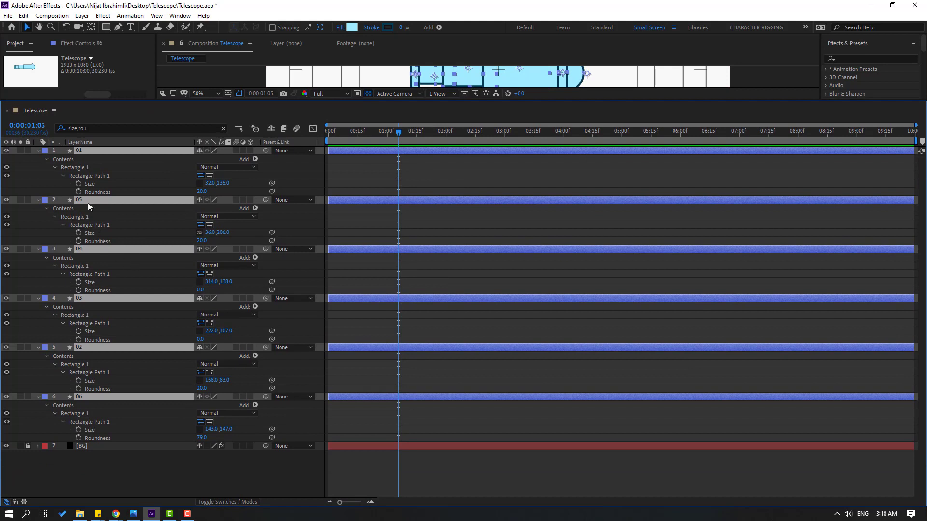
pyautogui.moveTo(80, 181); pyautogui.dragTo(79, 438)
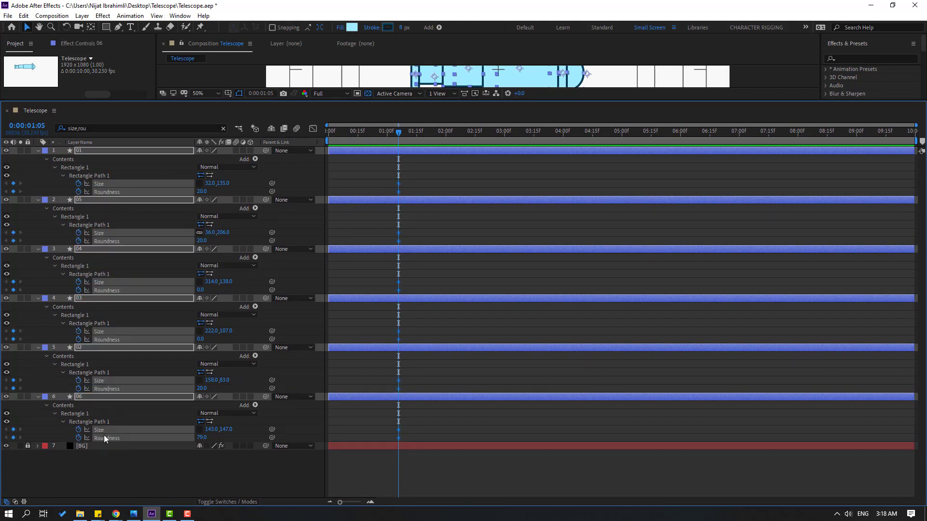
pyautogui.moveTo(400, 188); pyautogui.dragTo(424, 189)
# Set the current time to 0:00:01:02 and show only the keyframed properties of the six layers.
pyautogui.moveTo(403, 136); pyautogui.dragTo(393, 136)
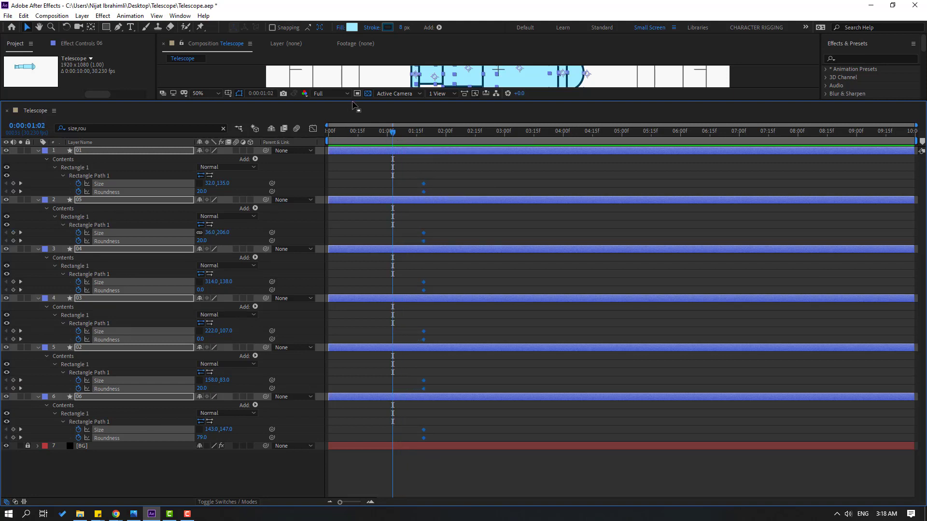
pyautogui.moveTo(352, 101); pyautogui.dragTo(352, 144)
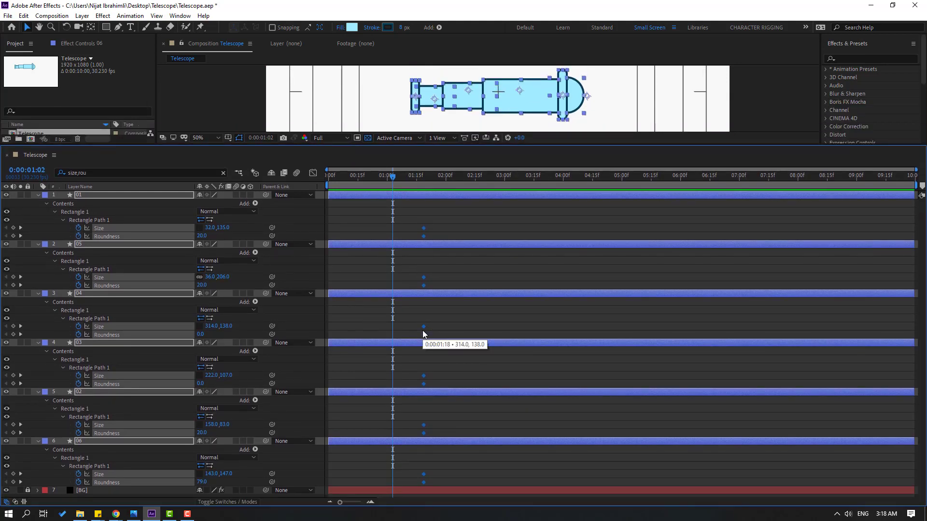
pyautogui.press('u')
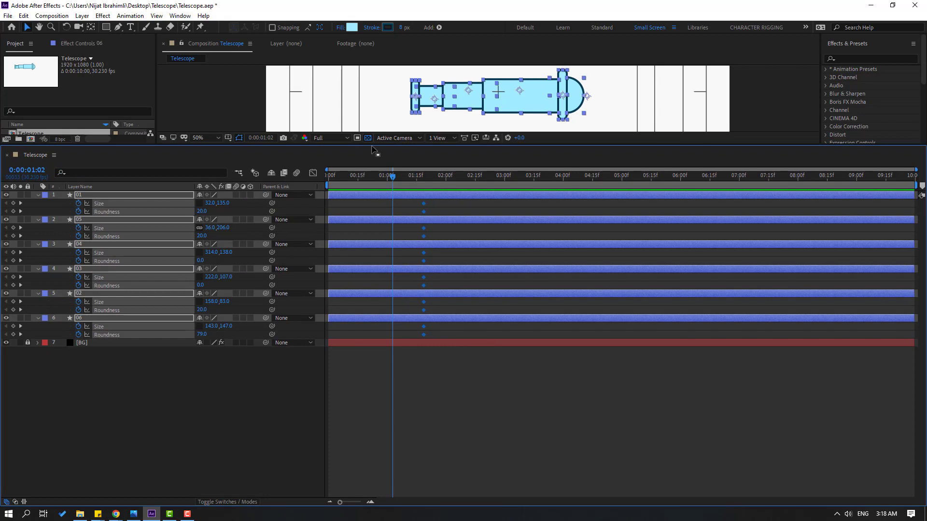
pyautogui.moveTo(372, 146); pyautogui.dragTo(349, 323)
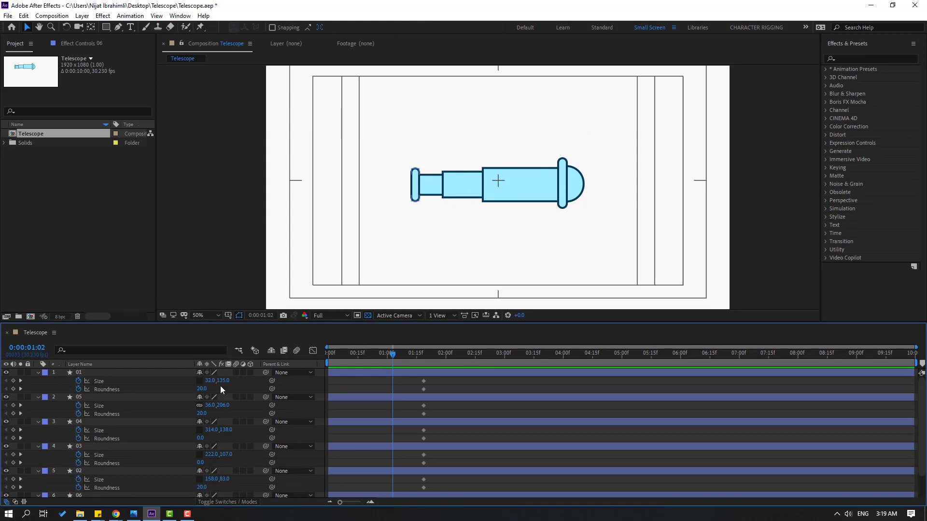
# Turn layers 01 and 05 into circles: layer 01 Size 75, 73 and Roundness 69; layer 05 Size 63, 63 and Roundness 105.
pyautogui.moveTo(224, 385)
pyautogui.mouseDown()
pyautogui.moveTo(192, 384)
pyautogui.moveTo(228, 375)
pyautogui.moveTo(201, 393)
pyautogui.moveTo(220, 388)
pyautogui.moveTo(215, 382)
pyautogui.mouseUp()
pyautogui.press('.')
pyautogui.click(86, 406)
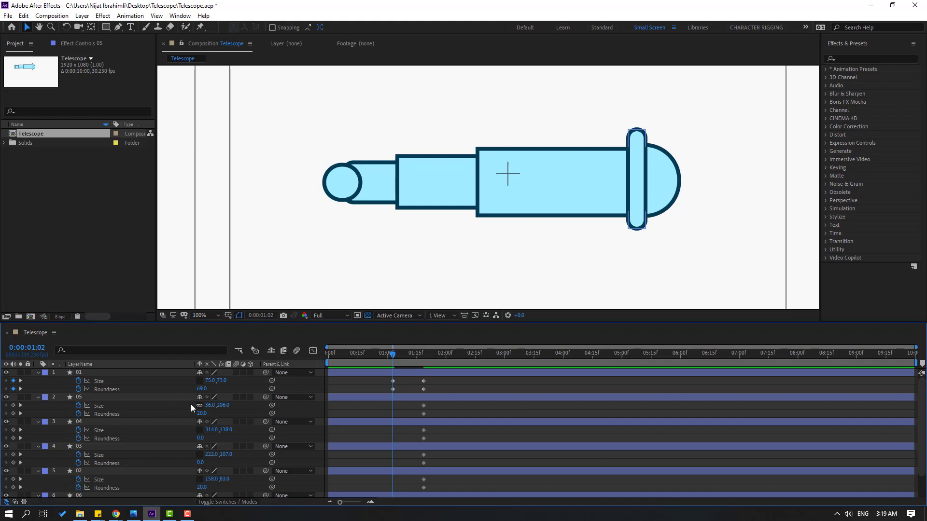
pyautogui.moveTo(225, 407)
pyautogui.mouseDown()
pyautogui.moveTo(207, 419)
pyautogui.moveTo(224, 415)
pyautogui.moveTo(192, 410)
pyautogui.moveTo(199, 419)
pyautogui.moveTo(231, 404)
pyautogui.mouseUp()
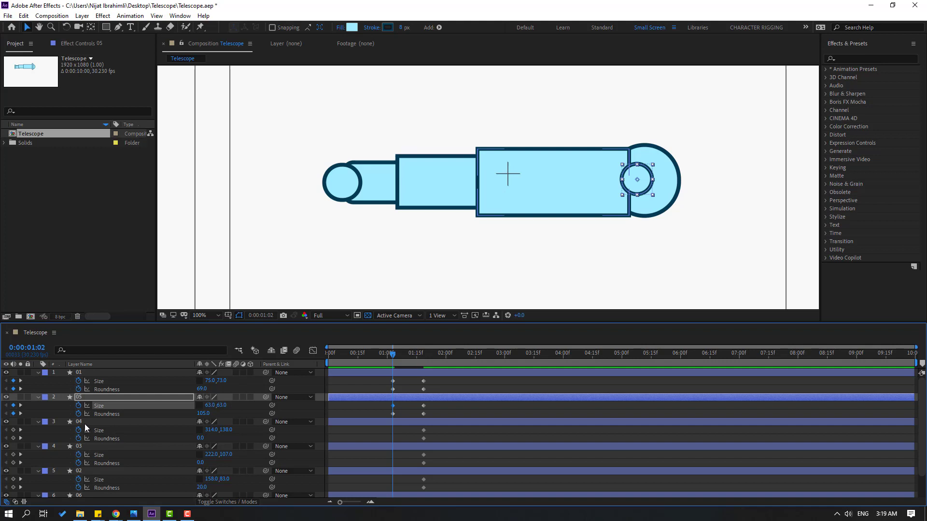
# Set layer 04 to Size 102, 106 and Roundness 93, and layer 03 to Size 106, 107 and Roundness 96.
pyautogui.moveTo(200, 438); pyautogui.dragTo(119, 441)
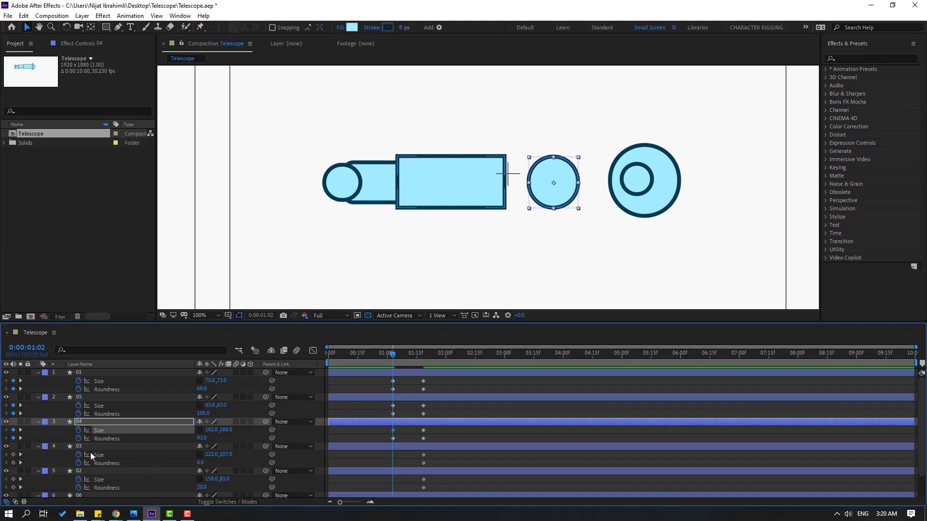
pyautogui.moveTo(199, 463); pyautogui.dragTo(162, 461)
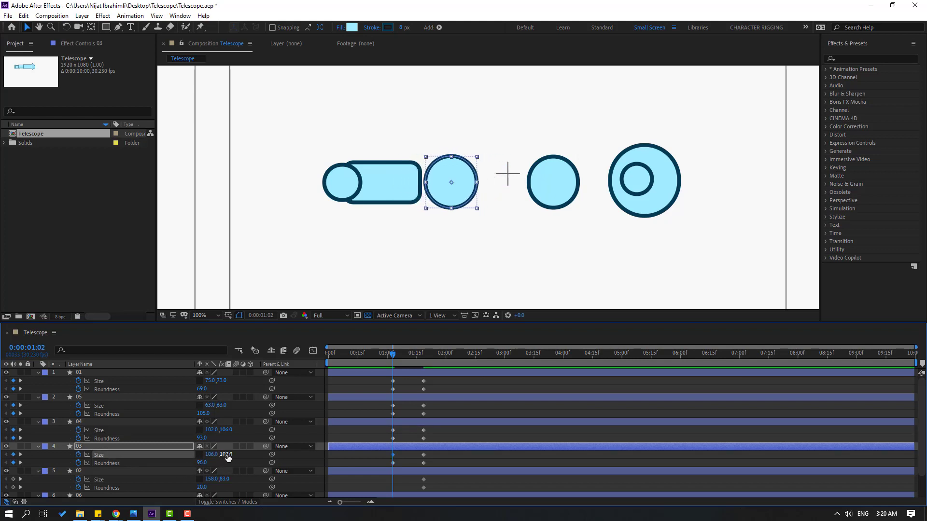
# Set layer 02 to Size 73, 76 and Roundness 90, and shrink layer 06 to Size 71, 68.
pyautogui.scroll(-1, 251, 464)
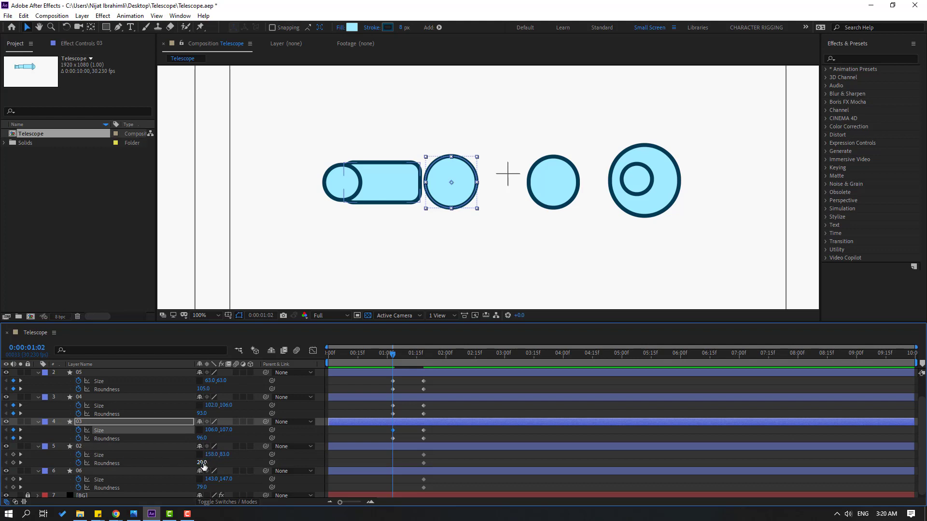
pyautogui.moveTo(208, 464)
pyautogui.mouseDown()
pyautogui.moveTo(241, 463)
pyautogui.moveTo(173, 462)
pyautogui.moveTo(216, 455)
pyautogui.moveTo(208, 454)
pyautogui.mouseUp()
pyautogui.moveTo(400, 356)
pyautogui.mouseDown()
pyautogui.moveTo(408, 360)
pyautogui.moveTo(392, 360)
pyautogui.mouseUp()
pyautogui.scroll(-1, 406, 420)
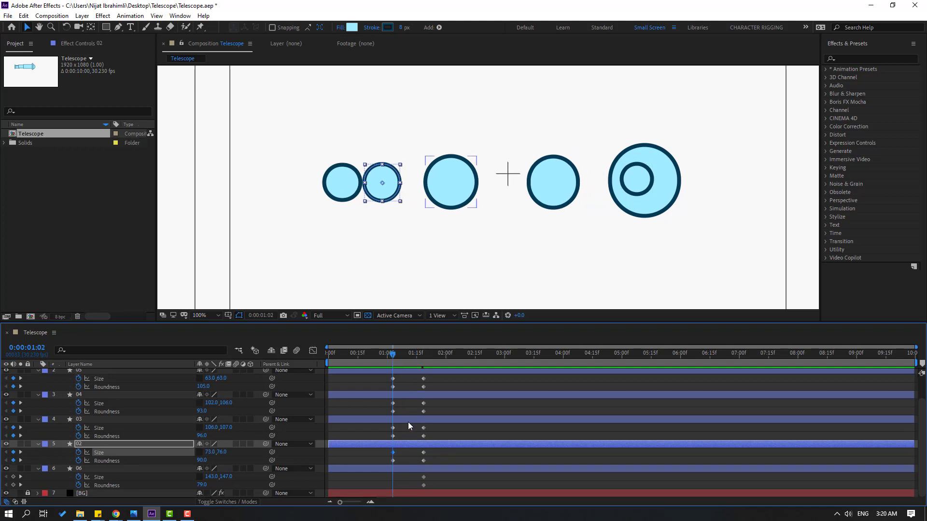
pyautogui.click(86, 470)
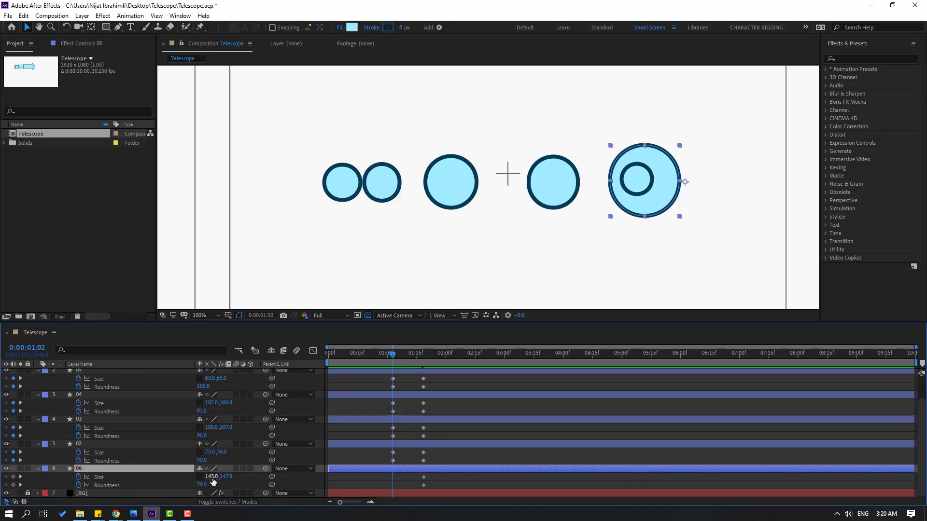
pyautogui.moveTo(209, 477)
pyautogui.mouseDown()
pyautogui.moveTo(192, 483)
pyautogui.moveTo(213, 477)
pyautogui.mouseUp()
# Apply Easy Ease to all Size and Roundness keyframes of the six shape layers.
pyautogui.moveTo(435, 322); pyautogui.dragTo(435, 238)
pyautogui.click(452, 332)
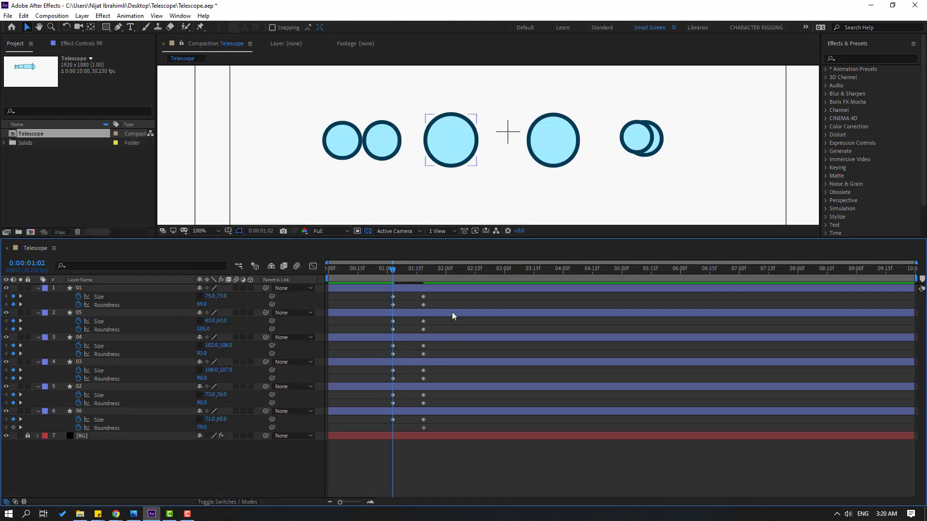
pyautogui.moveTo(439, 300); pyautogui.dragTo(384, 439)
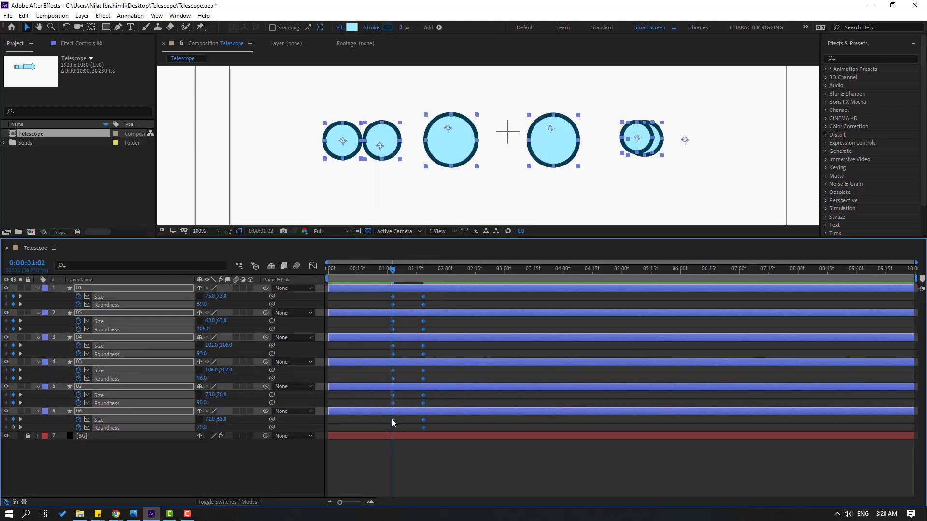
pyautogui.rightClick(392, 419)
pyautogui.moveTo(408, 416)
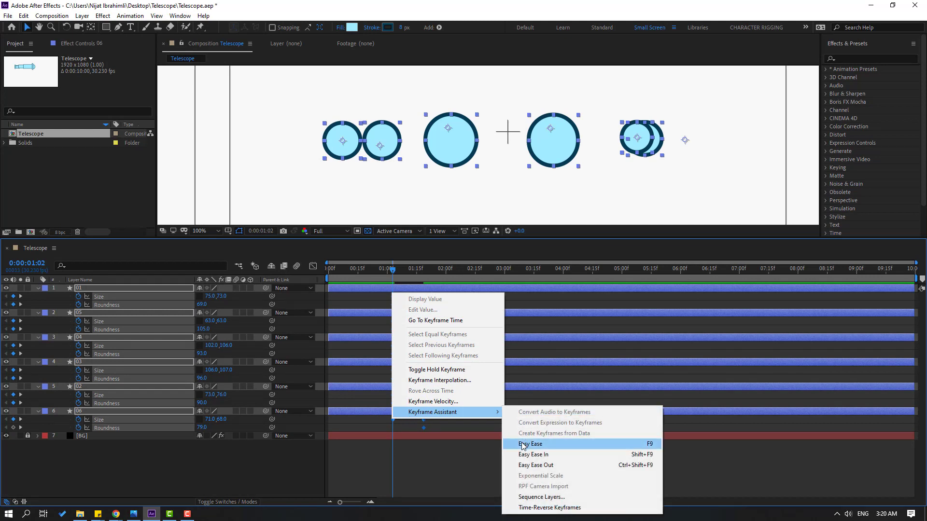
pyautogui.click(639, 446)
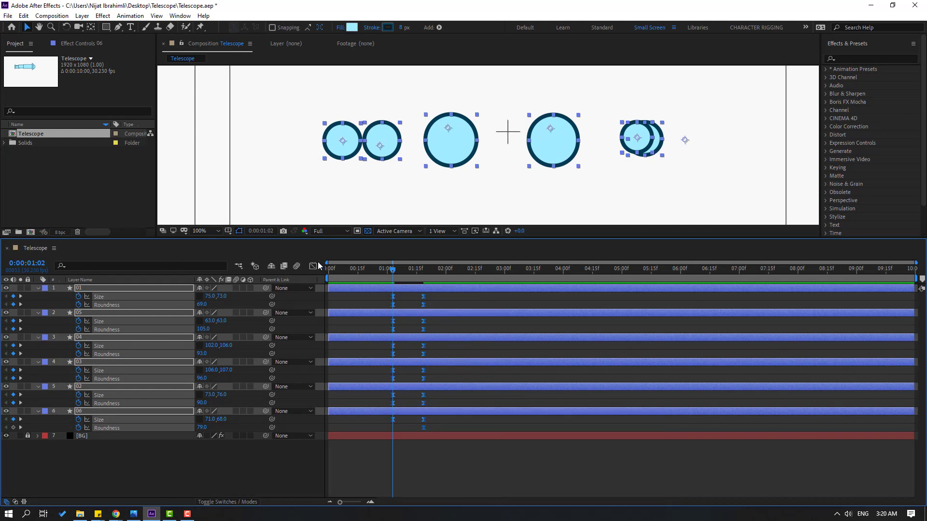
# Sharpen the speed curves in the Graph Editor by extending the start and end keyframe influence, and preview the morph.
pyautogui.click(313, 267)
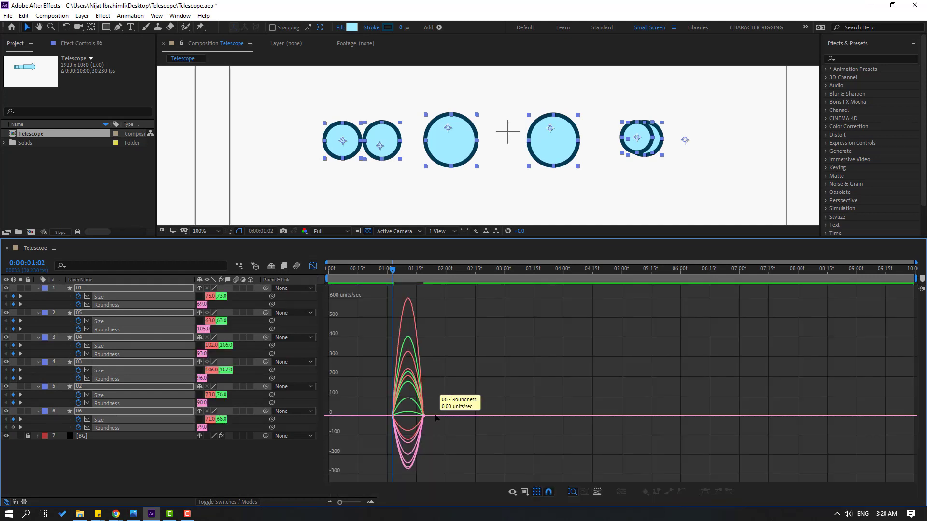
pyautogui.scroll(6, 437, 418)
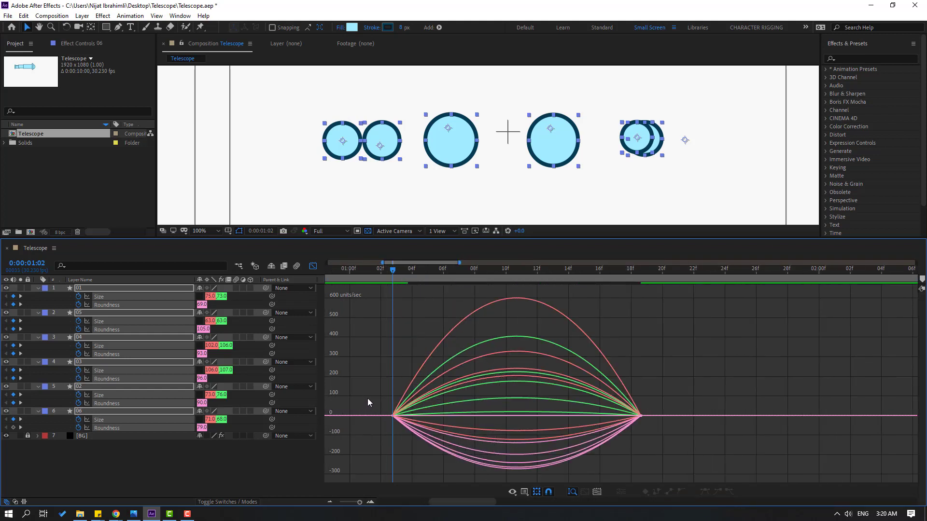
pyautogui.moveTo(395, 418); pyautogui.dragTo(459, 418)
pyautogui.moveTo(682, 401); pyautogui.dragTo(586, 418)
pyautogui.press(';')
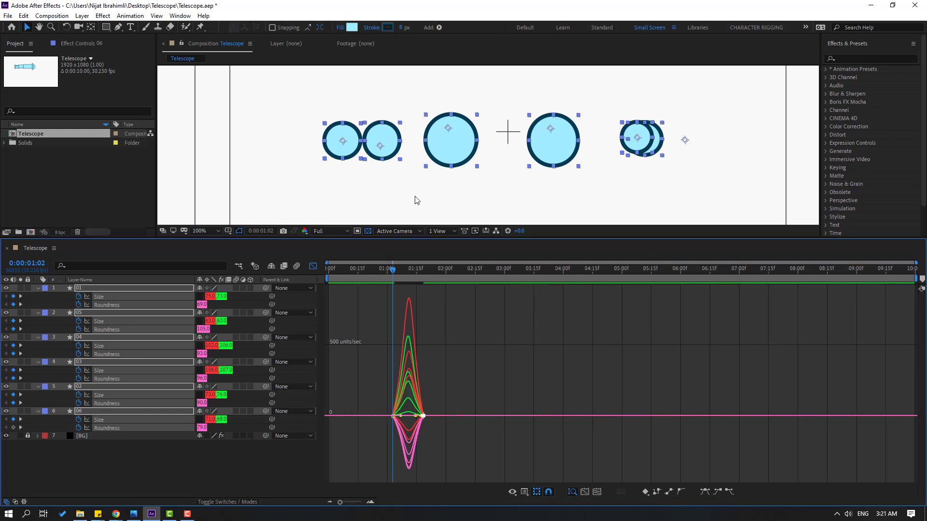
pyautogui.press('space')
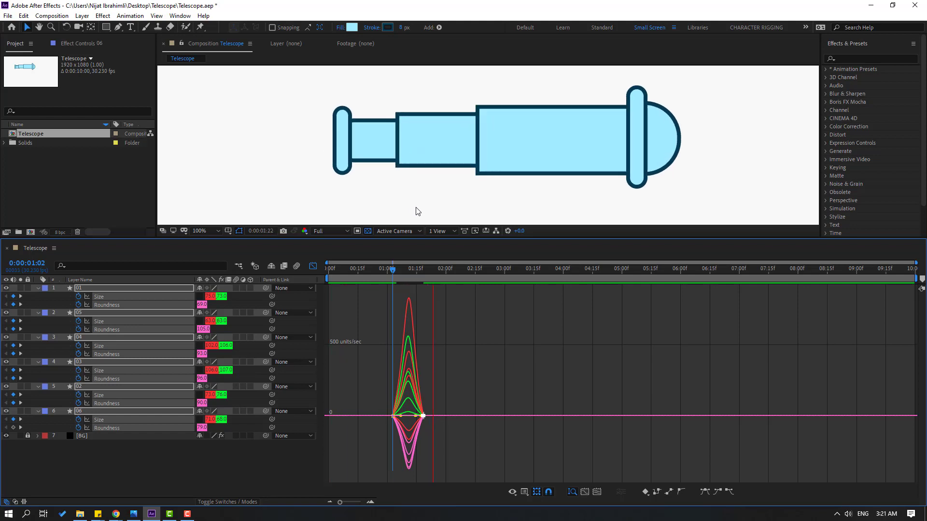
pyautogui.press('space')
# Leave the Graph Editor, move all ending Size and Roundness keyframes to about 0:00:01:24, and preview the slower morph.
pyautogui.click(313, 266)
pyautogui.moveTo(433, 298); pyautogui.dragTo(418, 420)
pyautogui.moveTo(423, 301); pyautogui.dragTo(434, 307)
pyautogui.press('space')
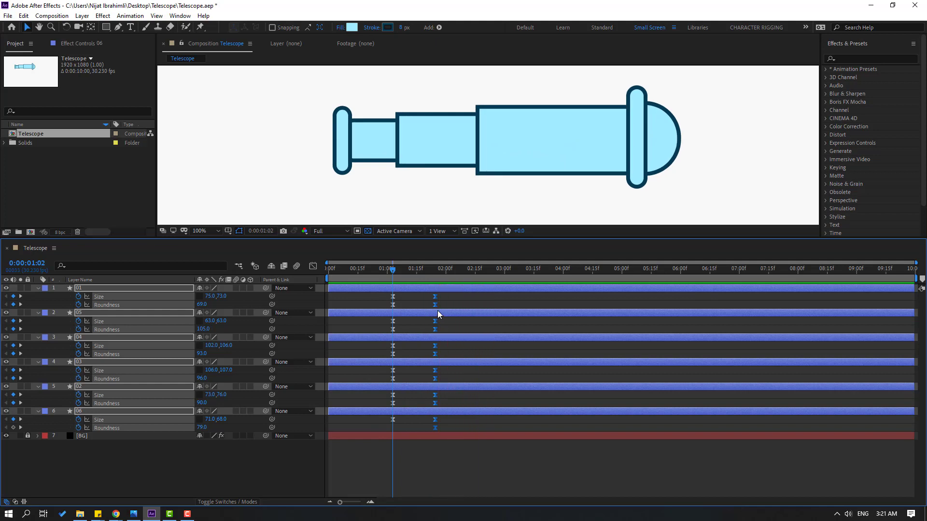
pyautogui.press('space')
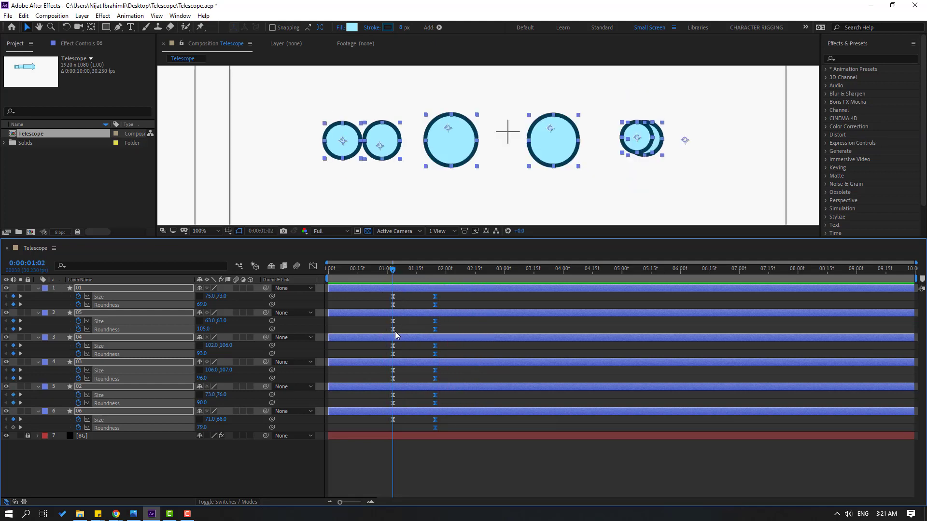
# Keyframe Position on all six layers at 0:00:00:00 and move them together below the frame, with layer 01 at 618, 1141.
pyautogui.press('p')
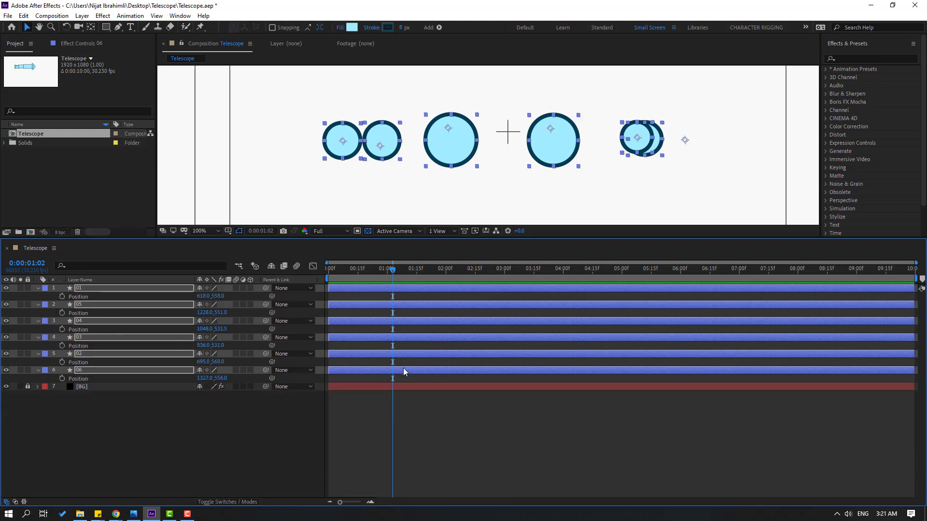
pyautogui.moveTo(406, 239); pyautogui.dragTo(383, 341)
pyautogui.click(206, 334)
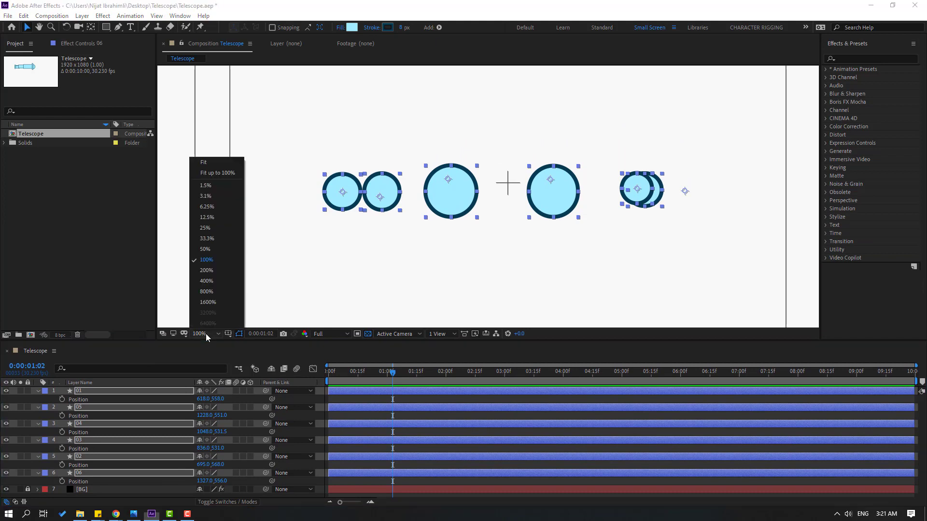
pyautogui.click(222, 173)
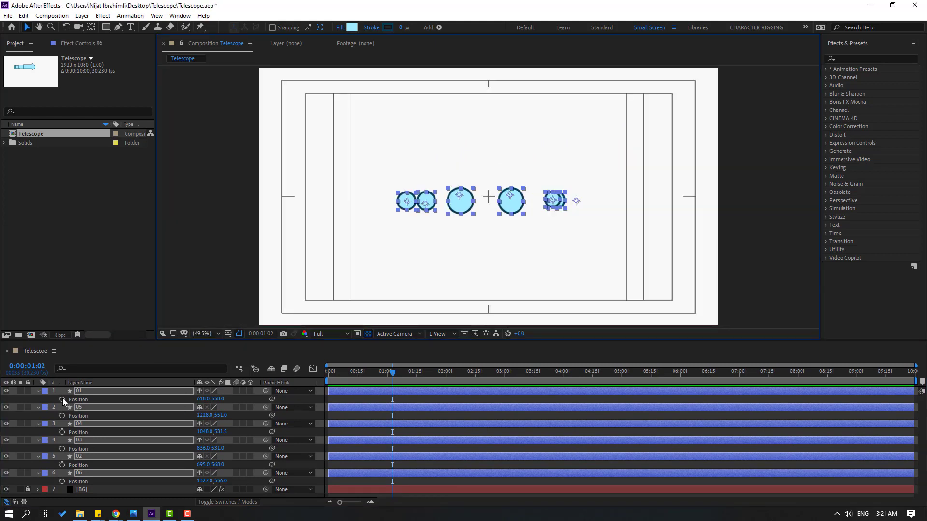
pyautogui.click(395, 378)
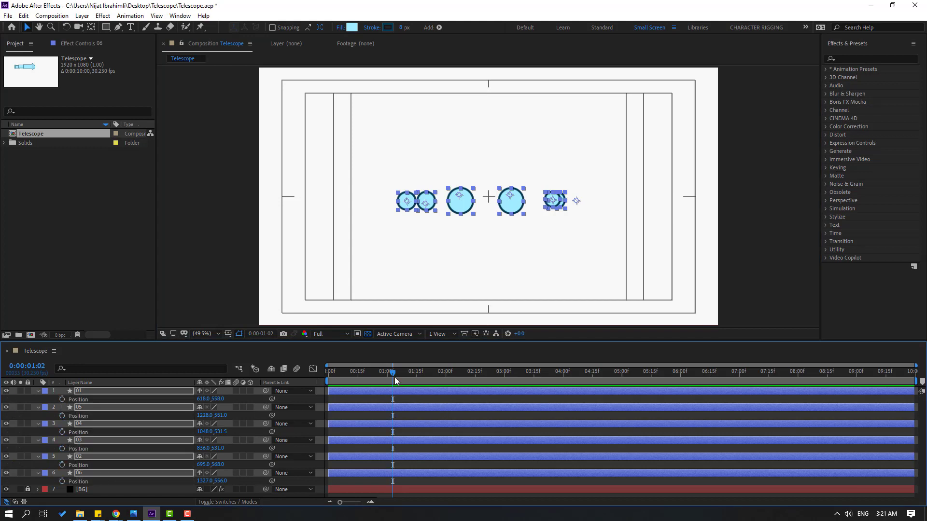
pyautogui.click(62, 400)
pyautogui.moveTo(222, 404); pyautogui.dragTo(523, 384)
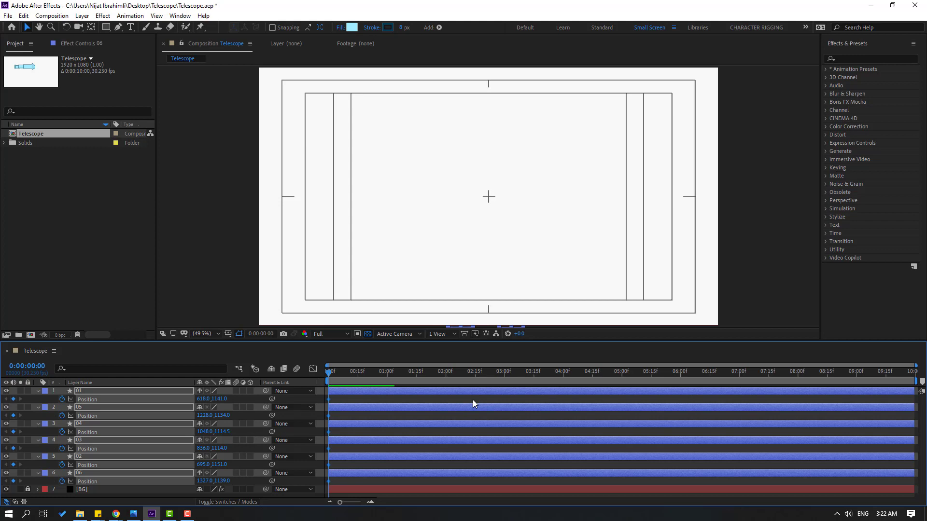
# Move the six layers up at 0:00:00:09, with layer 01 at 618, 231, and down at 0:00:00:19, with layer 01 at 618, 704.
pyautogui.click(272, 334)
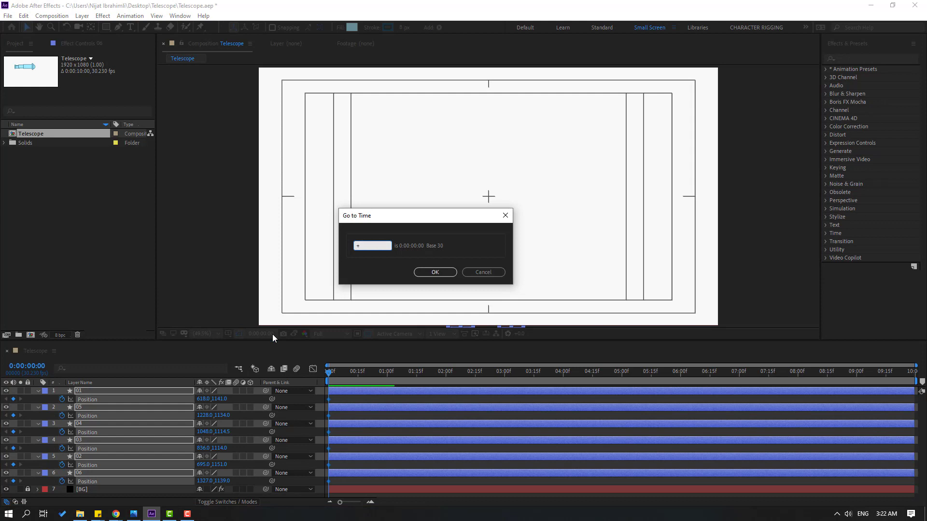
pyautogui.write('10')
pyautogui.click(436, 272)
pyautogui.moveTo(221, 400); pyautogui.dragTo(182, 394)
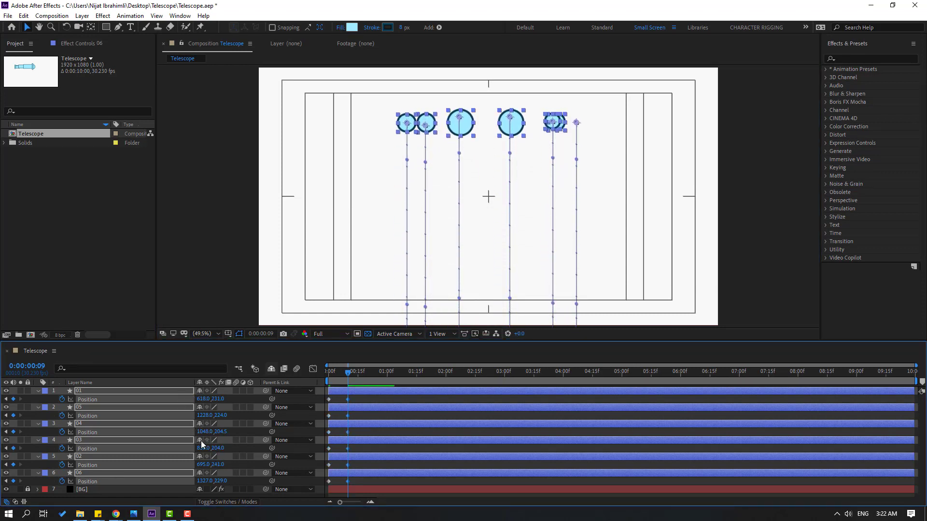
pyautogui.moveTo(244, 400); pyautogui.dragTo(425, 419)
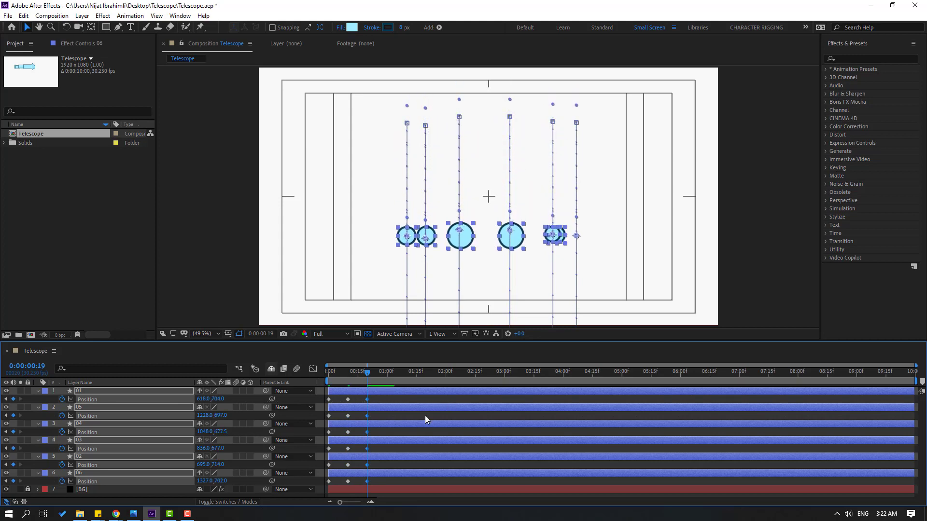
# Add three more alternating up-and-down Position keyframes ten frames apart on all six layers, ending with layer 01 at 618, 562 at 0:00:01:19, and preview the bounce.
pyautogui.hotkey('shift', 'pagedown')
pyautogui.moveTo(213, 399); pyautogui.dragTo(132, 427)
pyautogui.hotkey('shift', 'pagedown')
pyautogui.moveTo(220, 399); pyautogui.dragTo(283, 413)
pyautogui.hotkey('shift', 'pagedown')
pyautogui.moveTo(219, 400); pyautogui.dragTo(174, 401)
pyautogui.press('space')
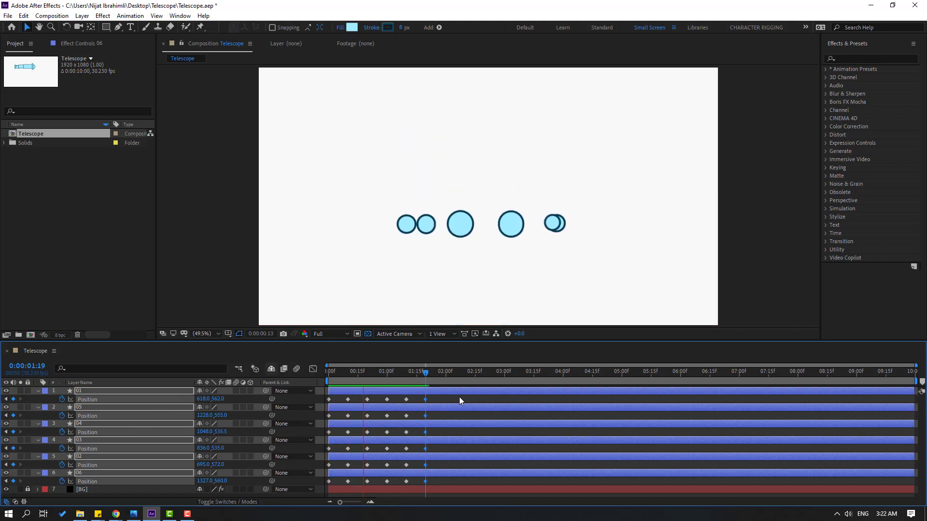
pyautogui.press('space')
# Apply Easy Ease to all Position keyframes of the six layers and preview the bounce.
pyautogui.moveTo(443, 396); pyautogui.dragTo(323, 485)
pyautogui.rightClick(427, 404)
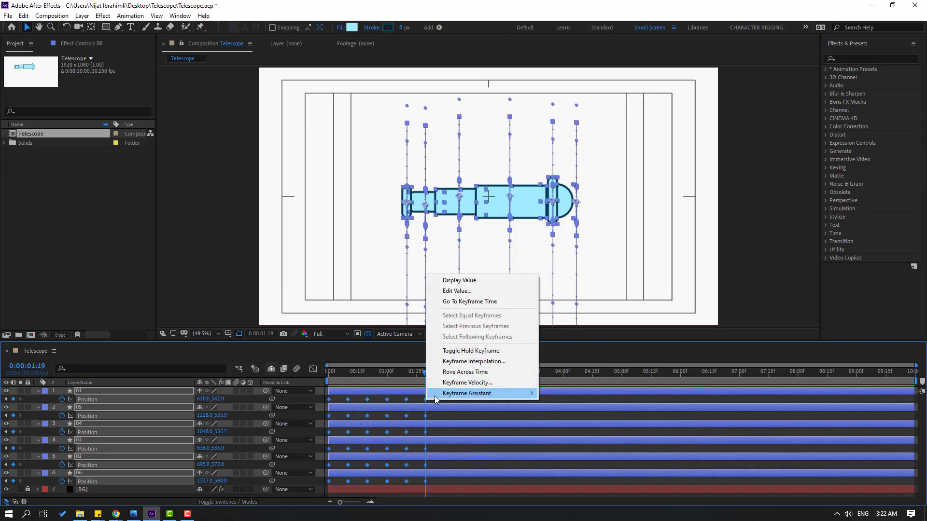
pyautogui.moveTo(507, 392)
pyautogui.click(599, 415)
pyautogui.press('space')
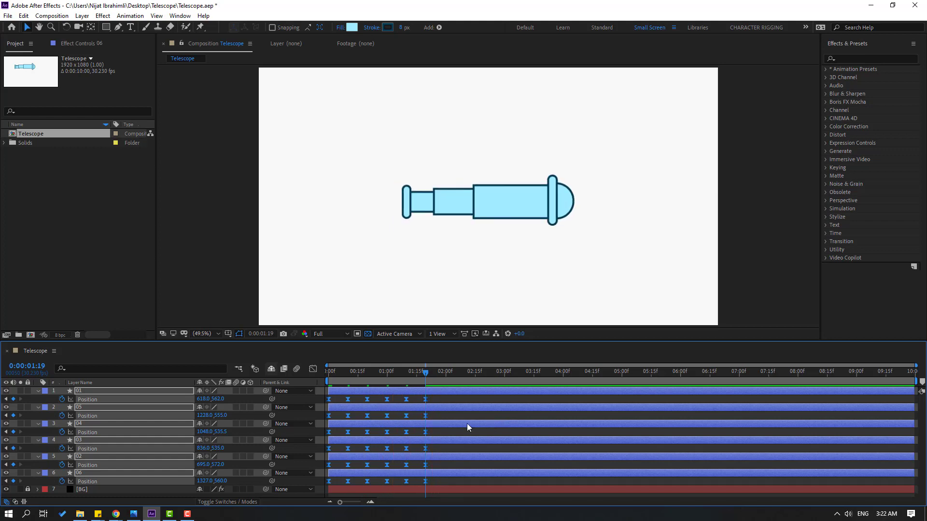
pyautogui.press('space')
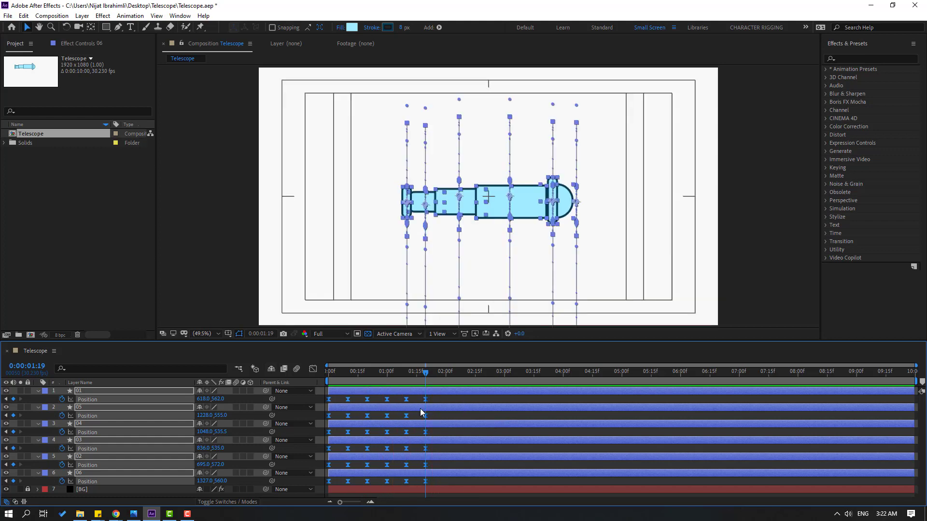
# Change the selected Position keyframes' spatial interpolation to Linear and preview the corrected motion paths.
pyautogui.rightClick(407, 400)
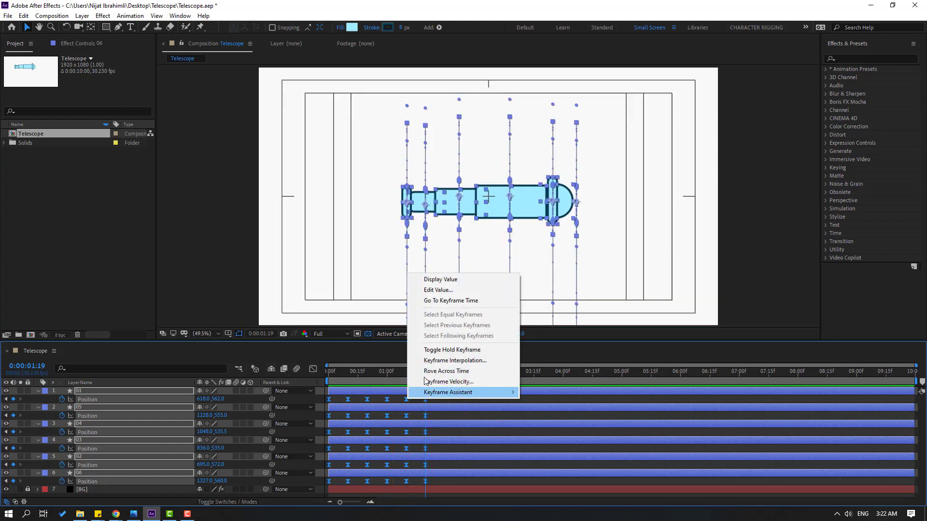
pyautogui.click(449, 361)
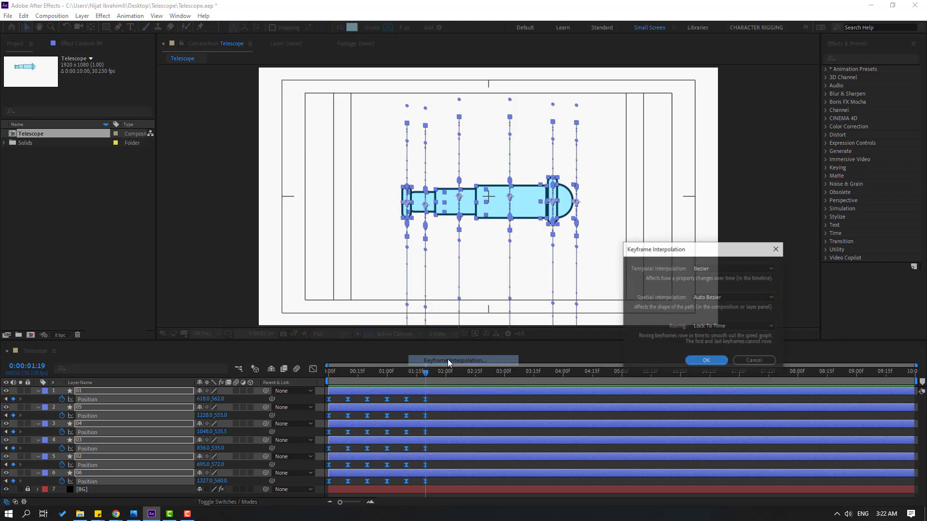
pyautogui.click(732, 297)
pyautogui.click(715, 318)
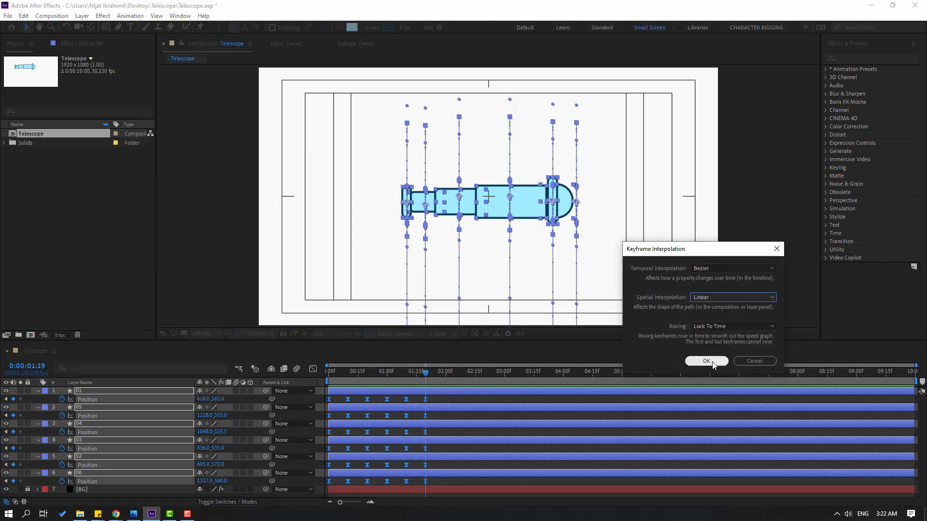
pyautogui.click(708, 361)
pyautogui.press('space')
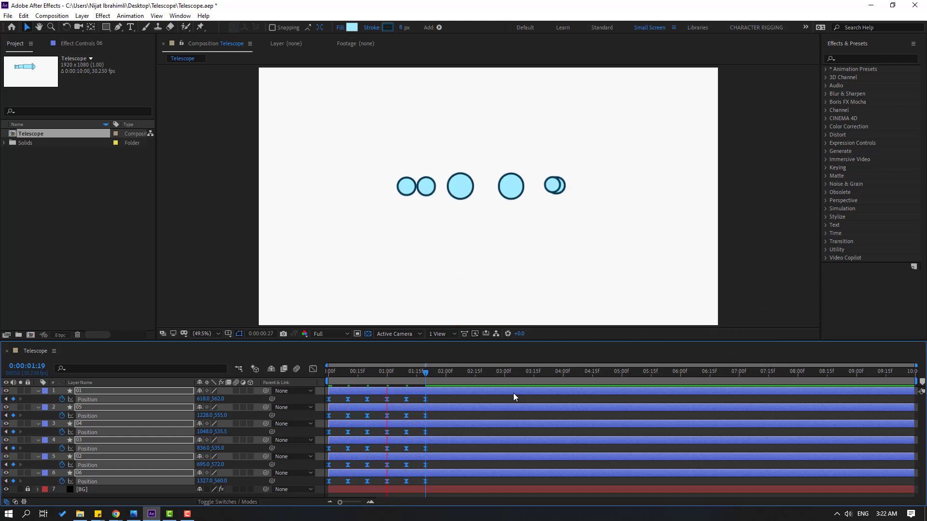
pyautogui.press('space')
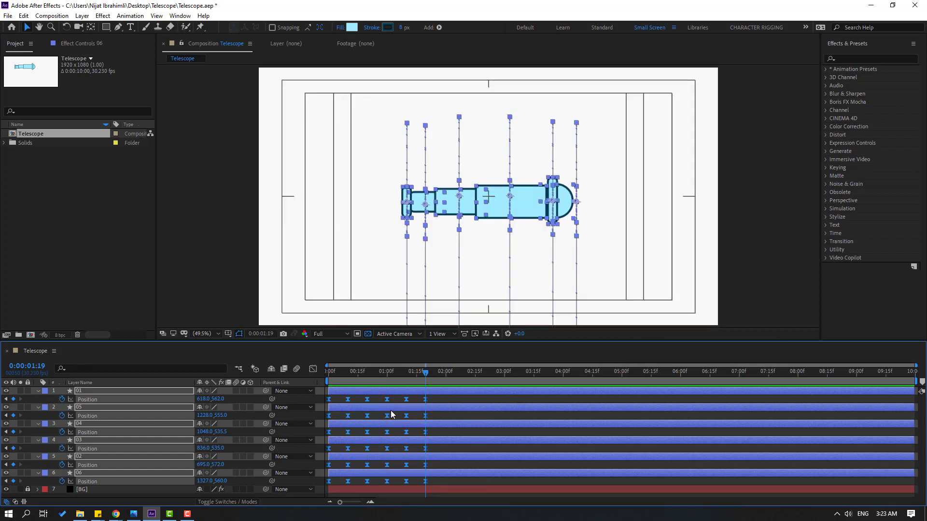
# Collapse and select the six shape layers, and filter the timeline with "size,ro" to list their Size and Roundness properties.
pyautogui.press('u')
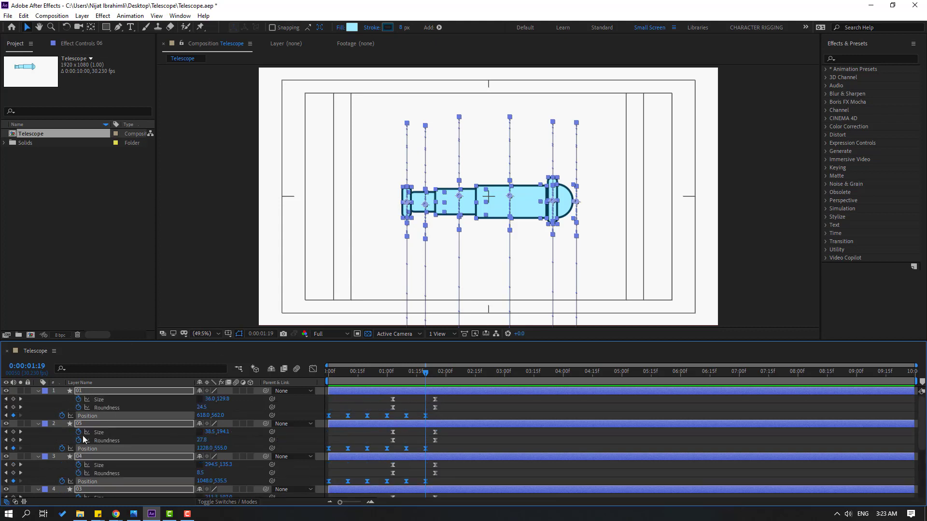
pyautogui.press('u')
pyautogui.click(80, 482)
pyautogui.click(80, 432)
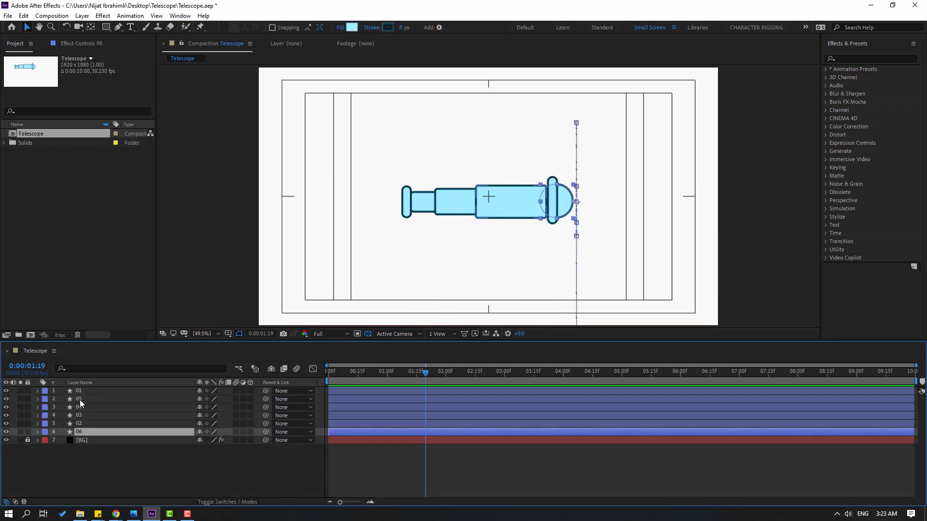
pyautogui.keyDown('shift'); pyautogui.click(94, 396); pyautogui.keyUp('shift')
pyautogui.click(85, 366)
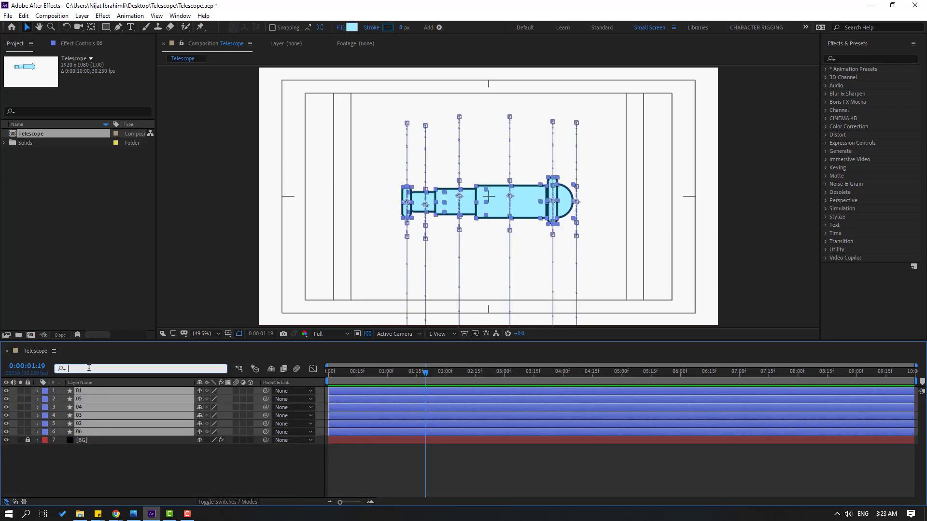
pyautogui.write('size,')
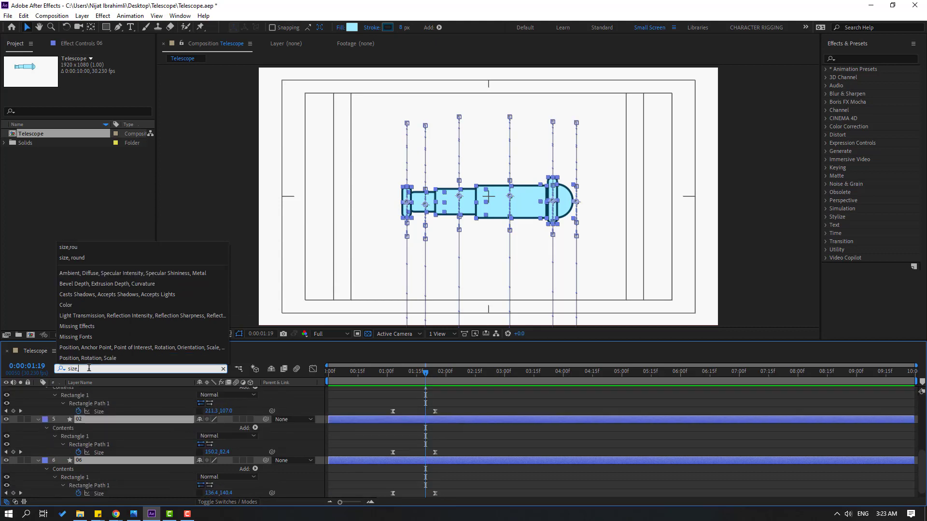
pyautogui.write('ro')
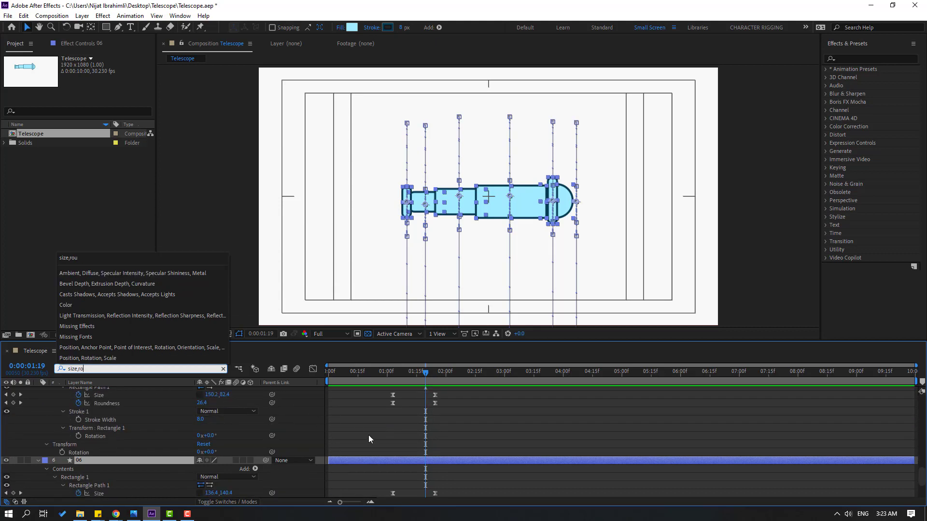
pyautogui.click(425, 431)
pyautogui.scroll(1, 440, 427)
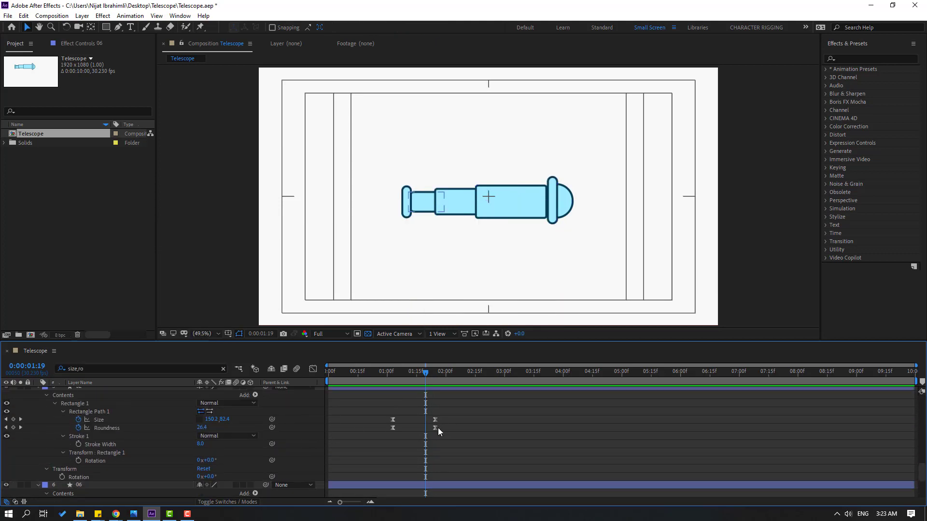
# Select all Size and Roundness keyframes of the six layers in the enlarged timeline, and show only the layers' animated properties in the normal layout.
pyautogui.click(390, 378)
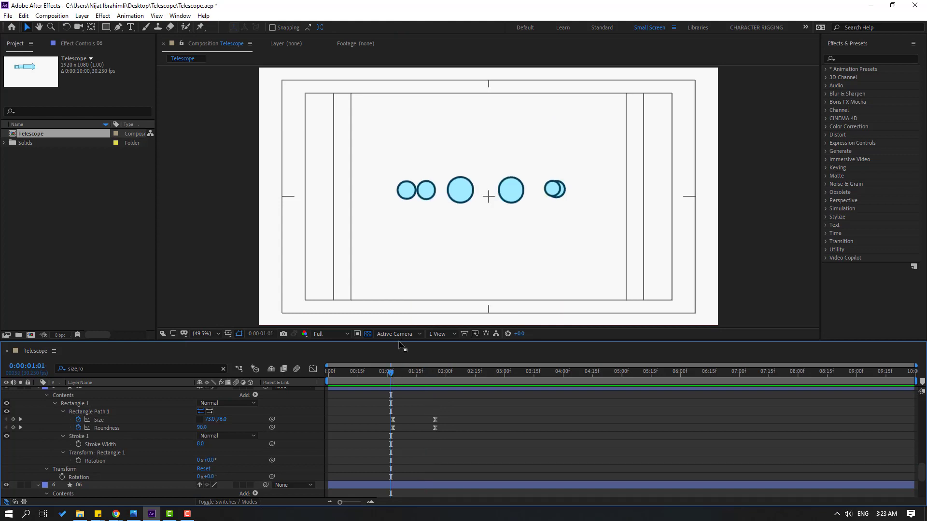
pyautogui.moveTo(400, 342); pyautogui.dragTo(415, 361)
pyautogui.scroll(2, 433, 433)
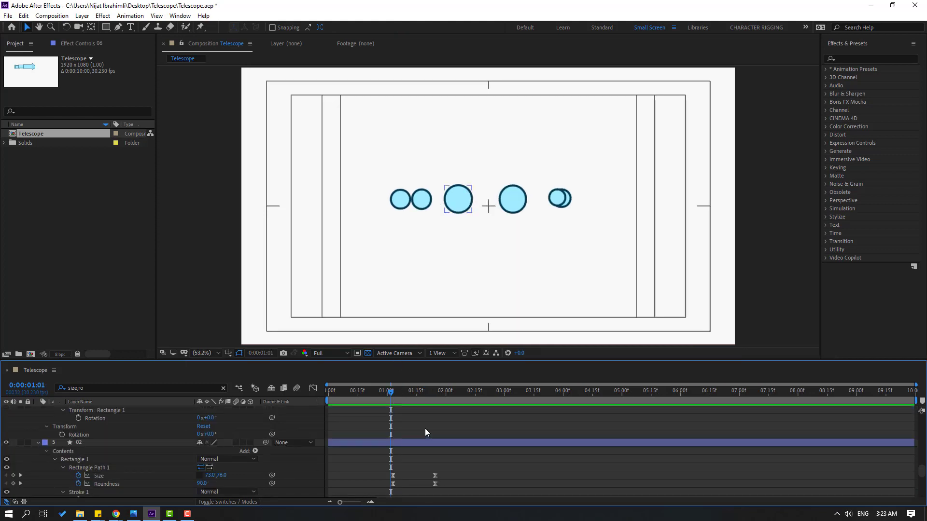
pyautogui.press('`')
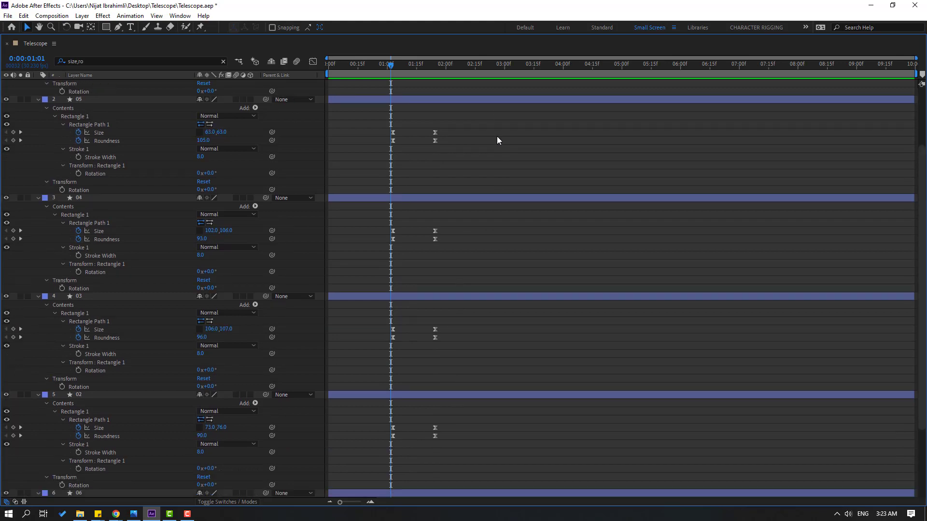
pyautogui.scroll(-1, 496, 136)
pyautogui.scroll(2, 505, 139)
pyautogui.scroll(-1, 505, 139)
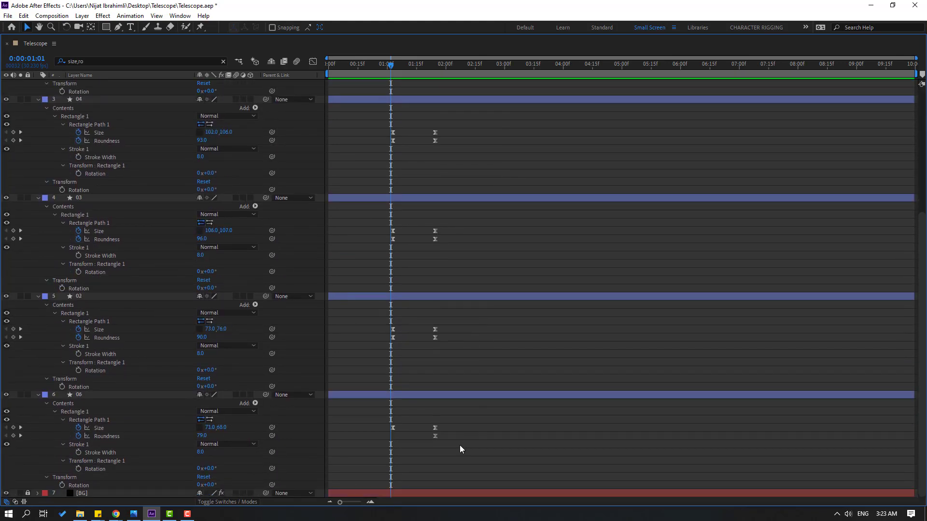
pyautogui.moveTo(468, 463); pyautogui.dragTo(379, 59)
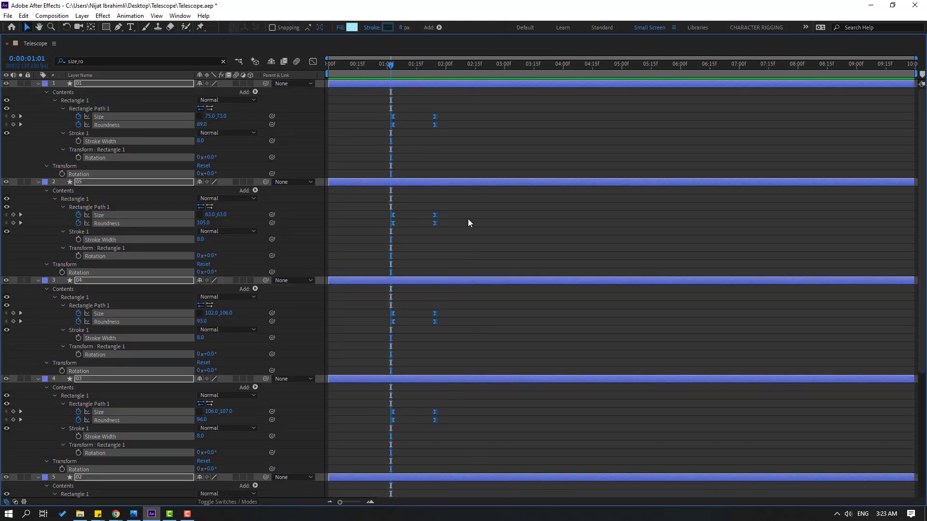
pyautogui.press('u')
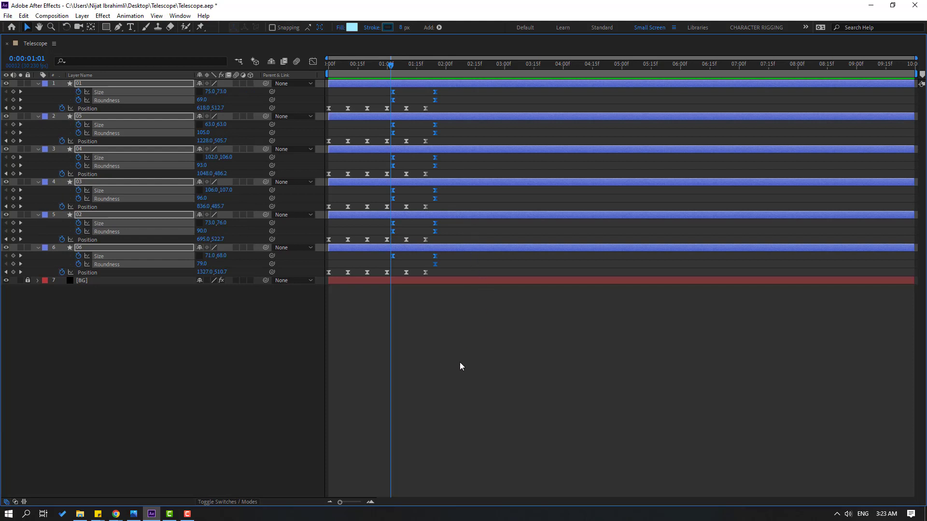
pyautogui.press('`')
# Try starting the morph earlier by moving the Size and Roundness keyframes to begin at about 0:00:00:24, and preview it.
pyautogui.moveTo(375, 392); pyautogui.dragTo(361, 392)
pyautogui.moveTo(390, 423); pyautogui.dragTo(373, 423)
pyautogui.moveTo(371, 390); pyautogui.dragTo(423, 392)
pyautogui.press('space')
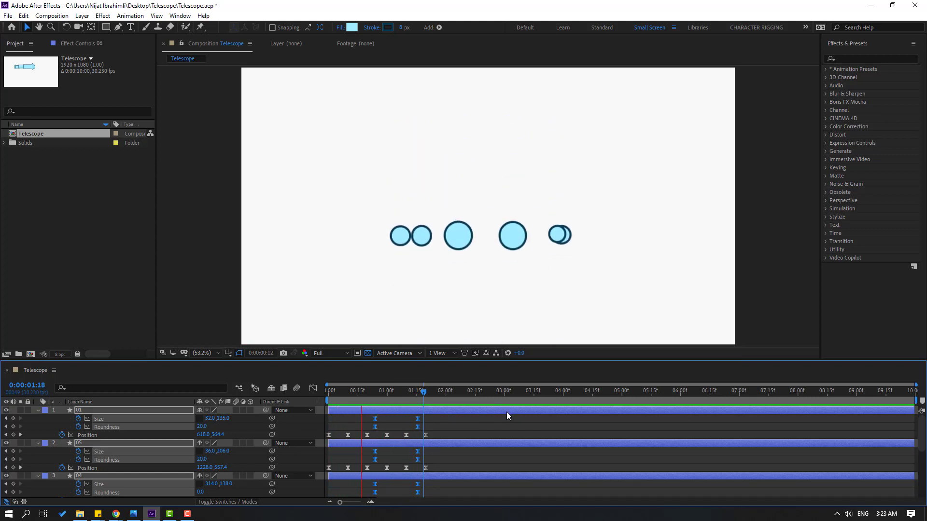
pyautogui.press('space')
# Move all selected Size and Roundness keyframes out of the way to begin at about 0:00:04:24, and deselect them.
pyautogui.moveTo(373, 421); pyautogui.dragTo(537, 419)
pyautogui.moveTo(611, 421); pyautogui.dragTo(611, 421)
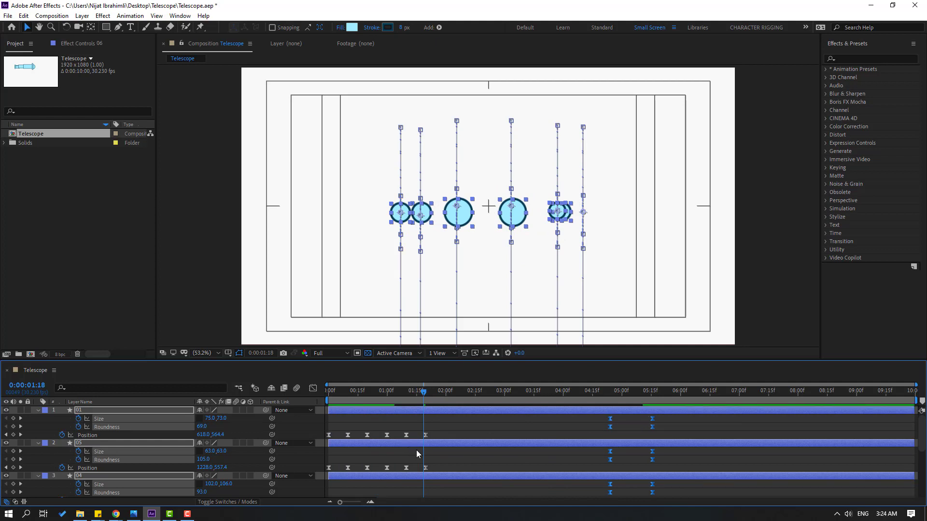
pyautogui.click(455, 458)
# Delay layer 01's Position keyframes by about two frames and layer 02's by about five frames, checking the stagger near 0:00:00:08.
pyautogui.click(406, 213)
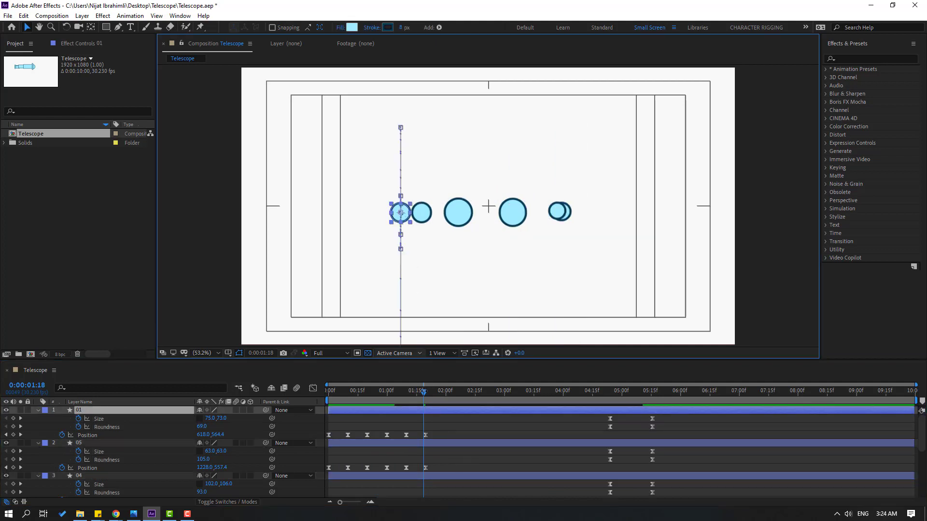
pyautogui.moveTo(445, 436); pyautogui.dragTo(334, 437)
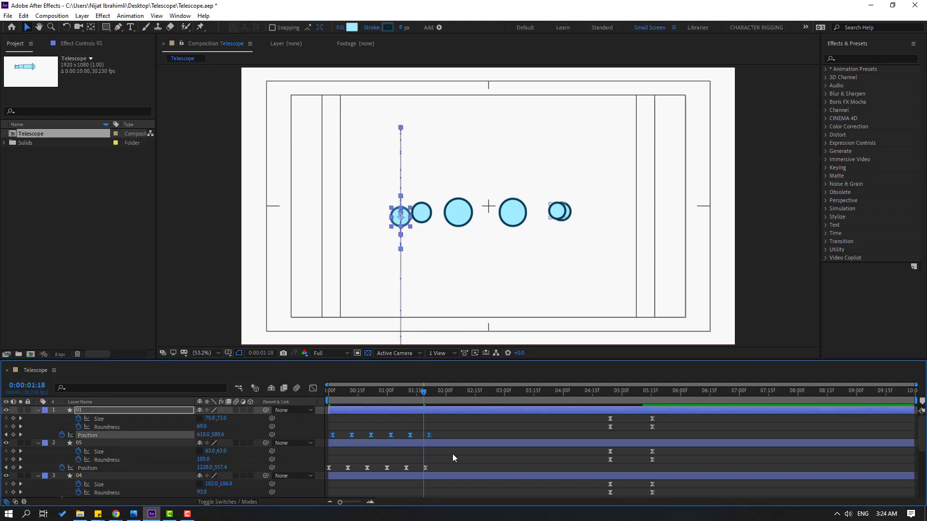
pyautogui.click(422, 213)
pyautogui.scroll(-2, 442, 491)
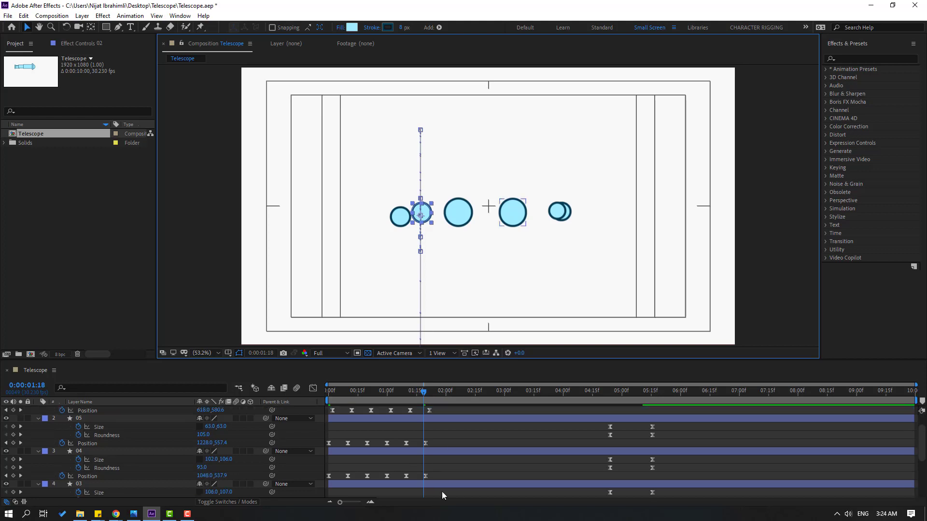
pyautogui.moveTo(431, 497); pyautogui.dragTo(344, 492)
pyautogui.moveTo(341, 390)
pyautogui.mouseDown()
pyautogui.moveTo(328, 392)
pyautogui.moveTo(355, 395)
pyautogui.moveTo(347, 397)
pyautogui.mouseUp()
pyautogui.moveTo(345, 494); pyautogui.dragTo(338, 492)
pyautogui.moveTo(347, 392); pyautogui.dragTo(346, 396)
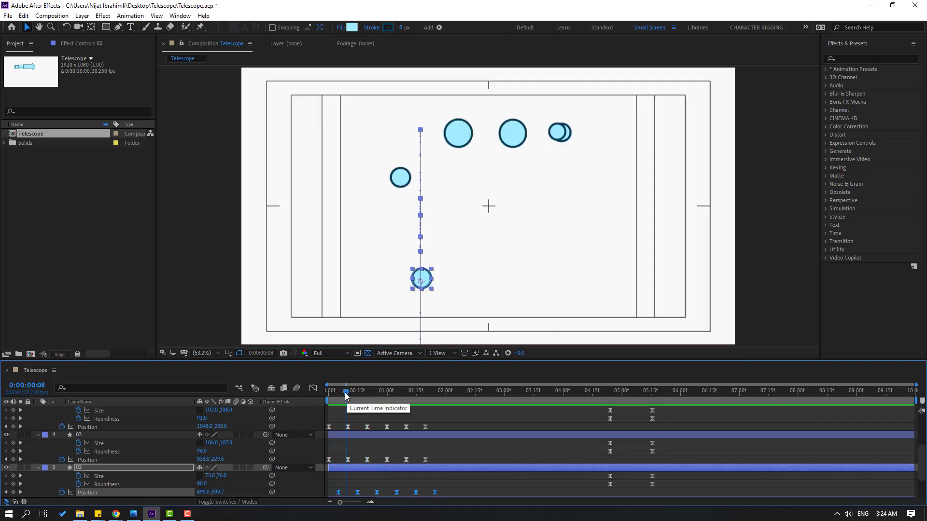
# Delay layer 03's Position keyframes by about seven frames and scrub the opening to 0:00:00:12 to check the offset.
pyautogui.click(455, 141)
pyautogui.moveTo(431, 456); pyautogui.dragTo(343, 463)
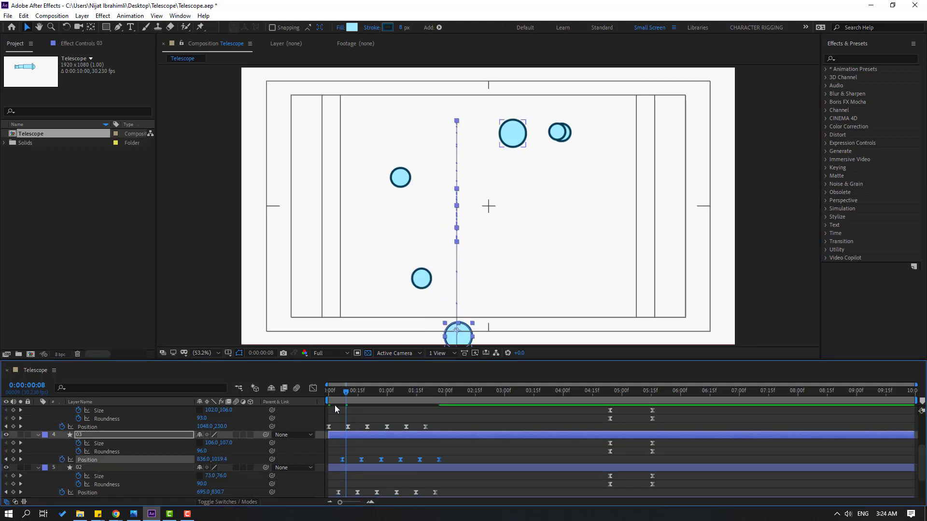
pyautogui.click(326, 391)
pyautogui.moveTo(325, 390); pyautogui.dragTo(354, 395)
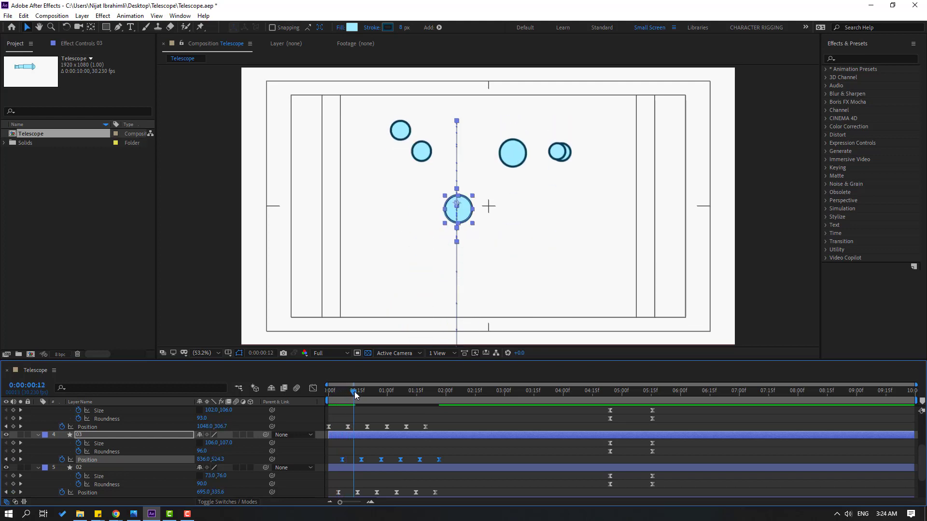
# Delay layer 04's Position keyframes by about eight frames.
pyautogui.click(514, 165)
pyautogui.scroll(2, 410, 446)
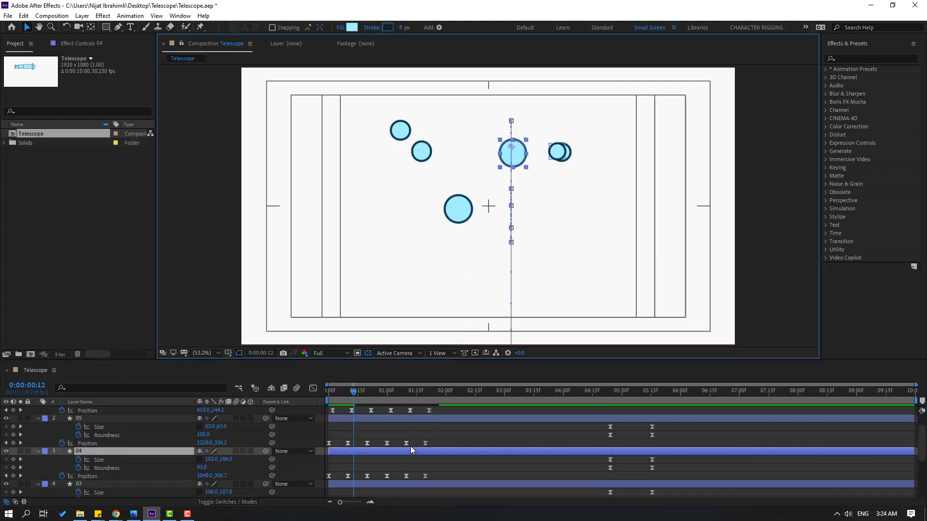
pyautogui.moveTo(444, 472); pyautogui.dragTo(343, 476)
# Delay layer 05's Position keyframes by about nine frames.
pyautogui.click(559, 156)
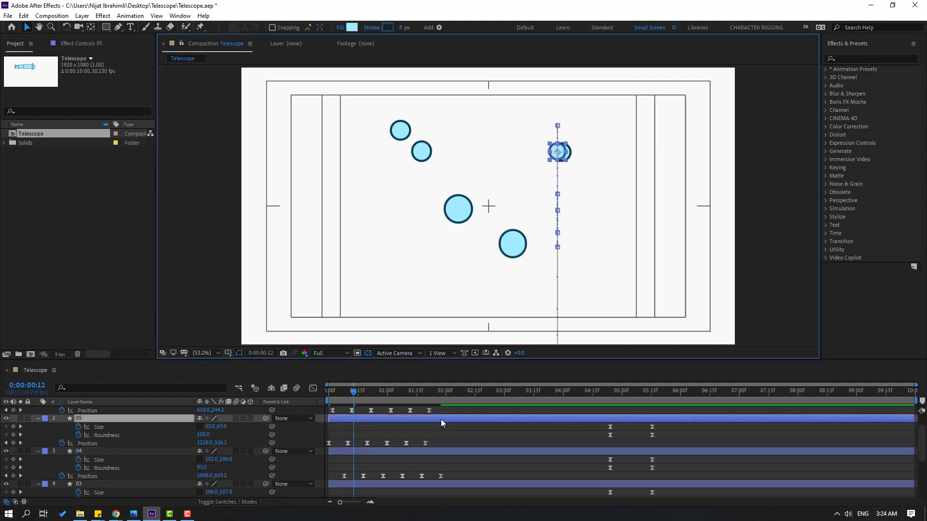
pyautogui.scroll(2, 439, 423)
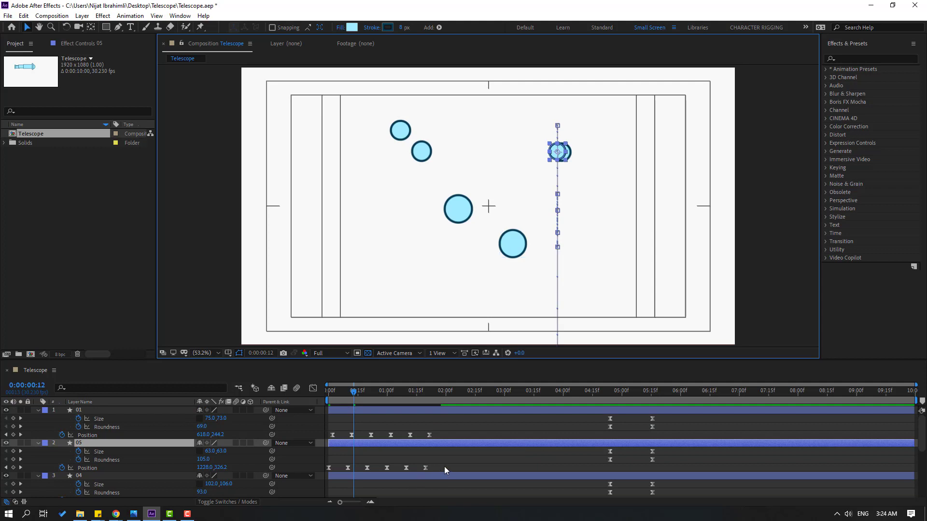
pyautogui.moveTo(447, 463); pyautogui.dragTo(348, 470)
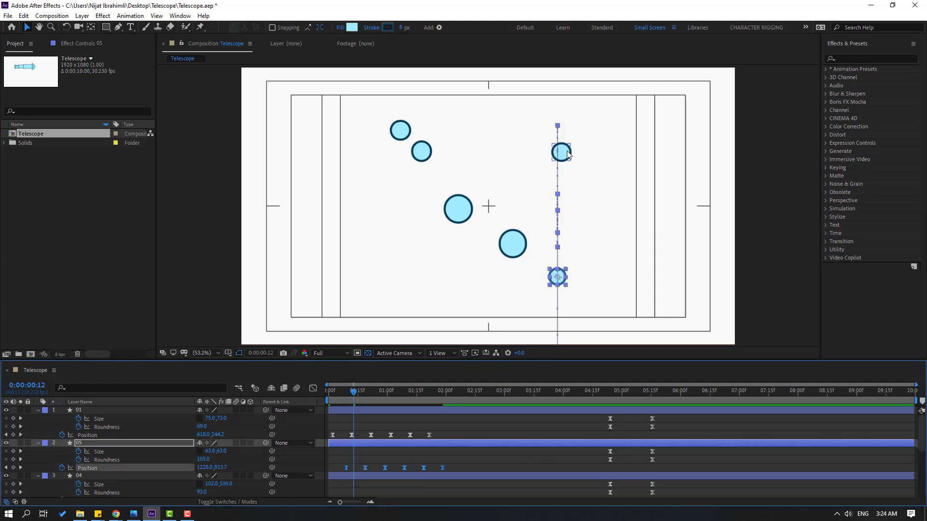
# Delay layer 06's Position keyframes by about eleven frames and preview the staggered bounce of all circles.
pyautogui.click(568, 155)
pyautogui.scroll(-6, 428, 452)
pyautogui.moveTo(448, 480); pyautogui.dragTo(348, 485)
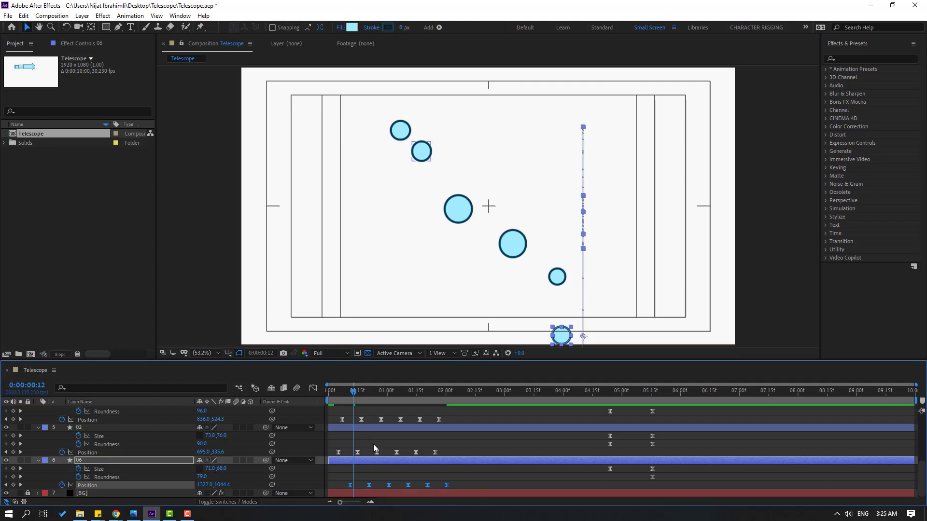
pyautogui.press('space')
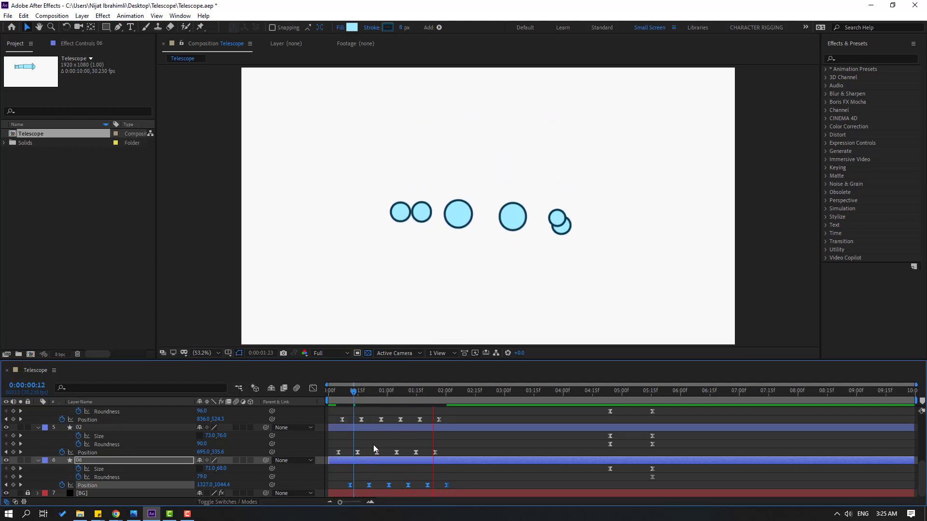
pyautogui.press('space')
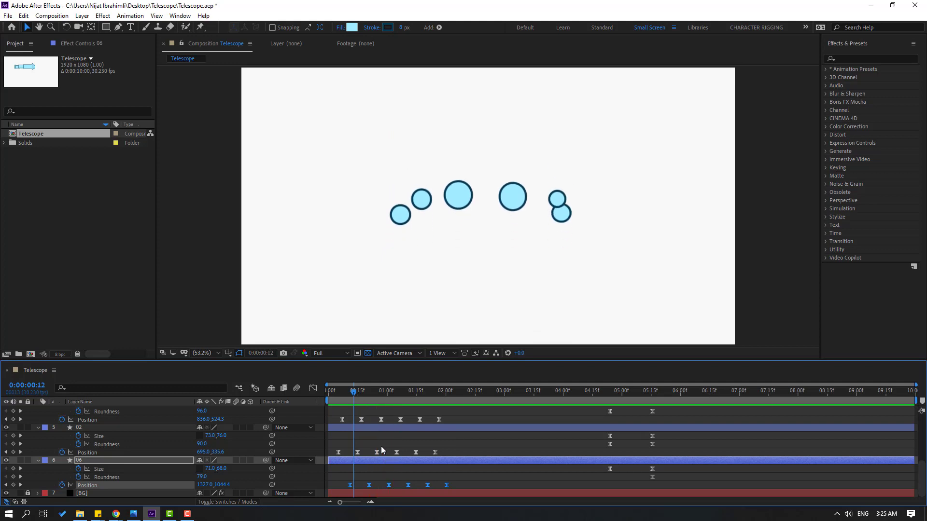
# Move the Size and Roundness keyframes of layers 01 to 06 earlier so they end at 0:00:01:12, and preview the morph.
pyautogui.moveTo(452, 361); pyautogui.dragTo(465, 129)
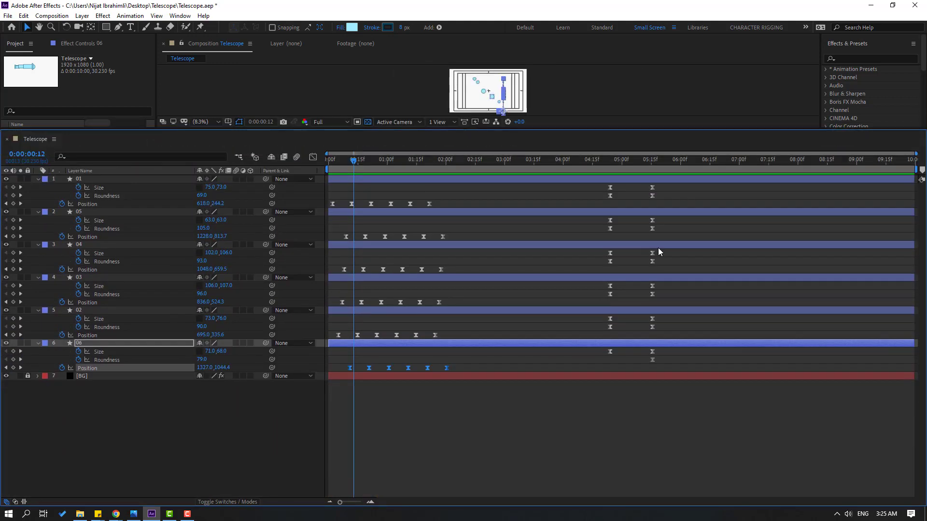
pyautogui.moveTo(665, 364); pyautogui.dragTo(379, 195)
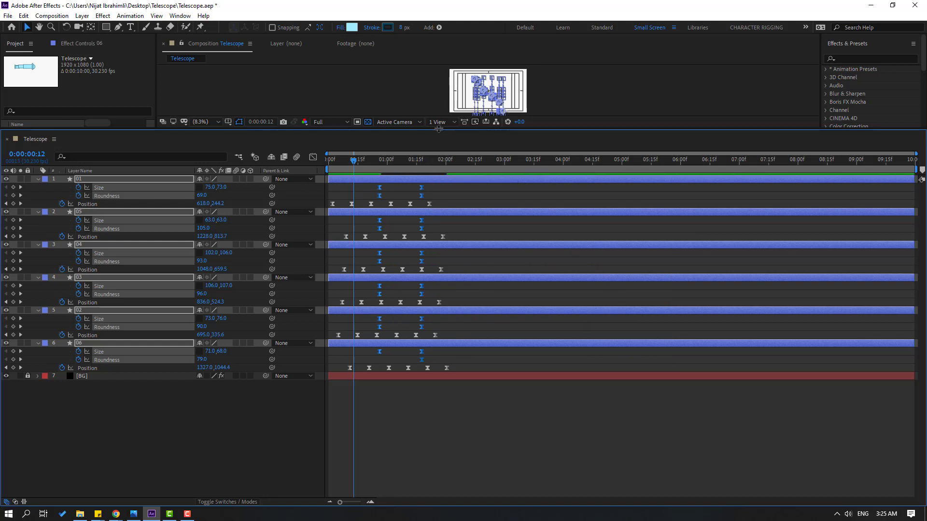
pyautogui.moveTo(438, 133); pyautogui.dragTo(433, 273)
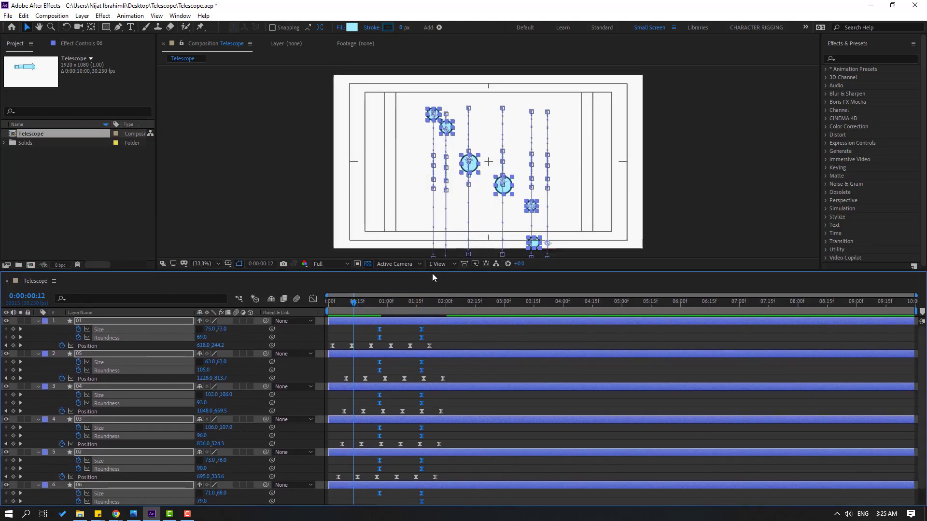
pyautogui.moveTo(356, 306); pyautogui.dragTo(411, 310)
pyautogui.press('space')
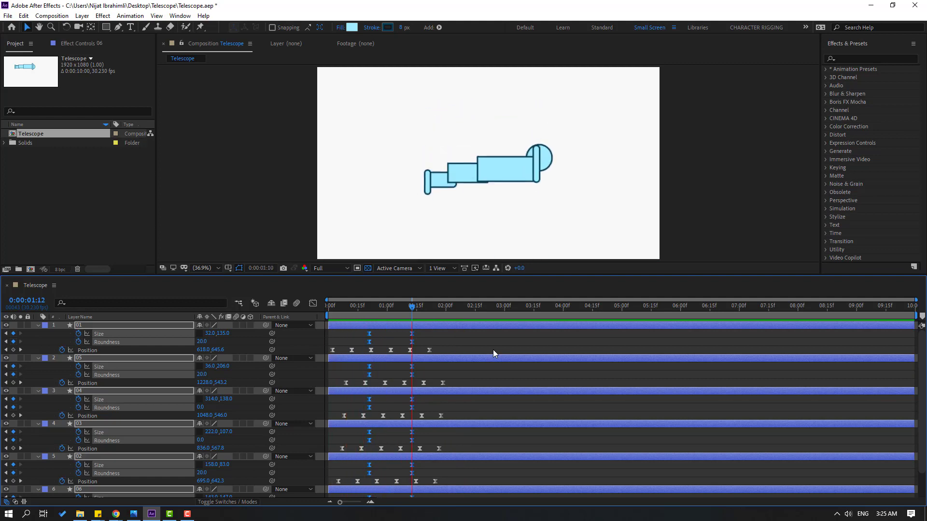
pyautogui.press('space')
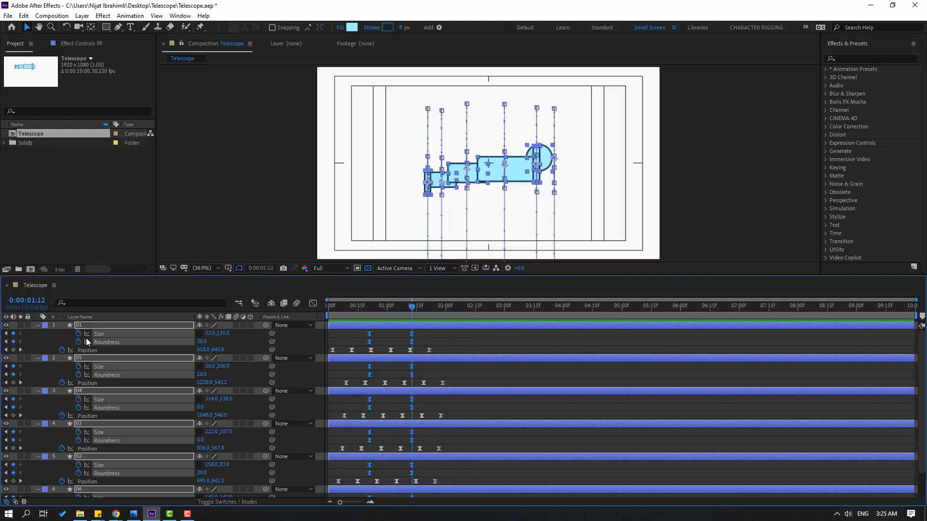
# Collapse the properties of all shape layers and add a null object to the composition.
pyautogui.click(38, 327)
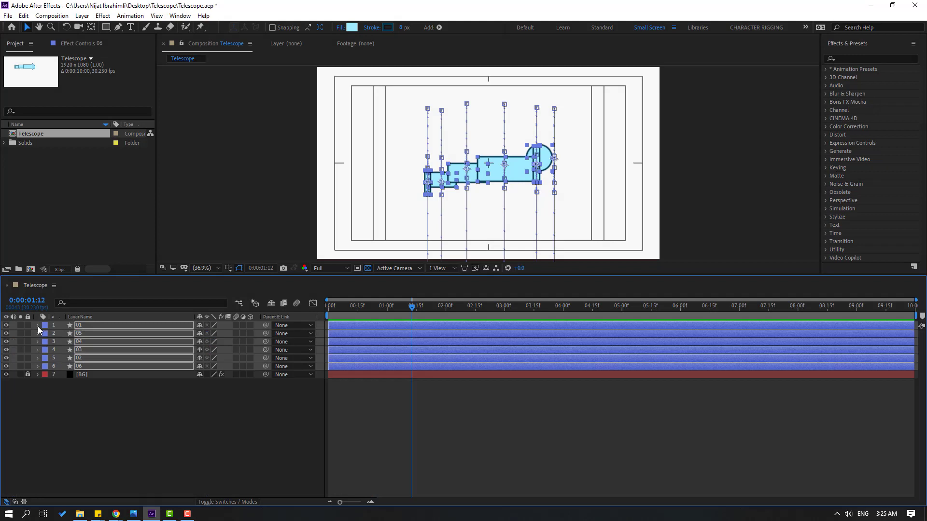
pyautogui.click(265, 450)
pyautogui.moveTo(332, 274); pyautogui.dragTo(321, 332)
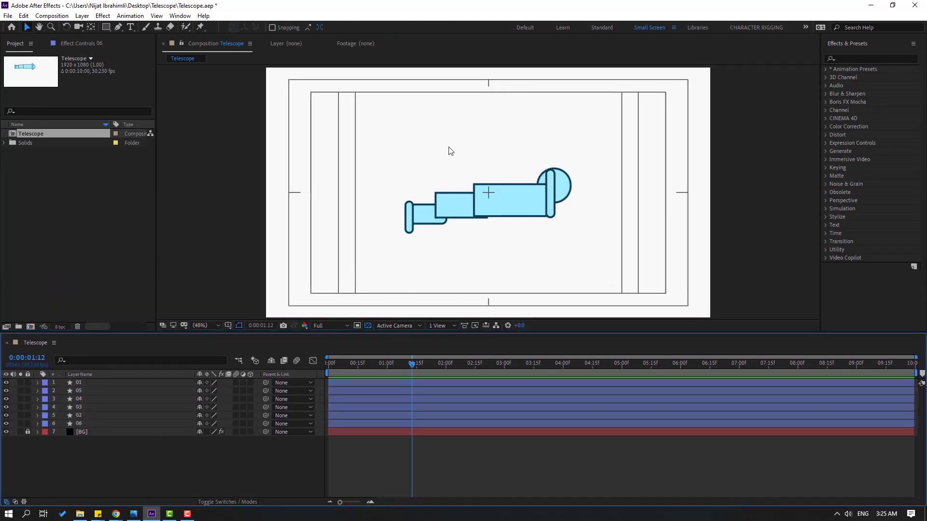
pyautogui.rightClick(116, 466)
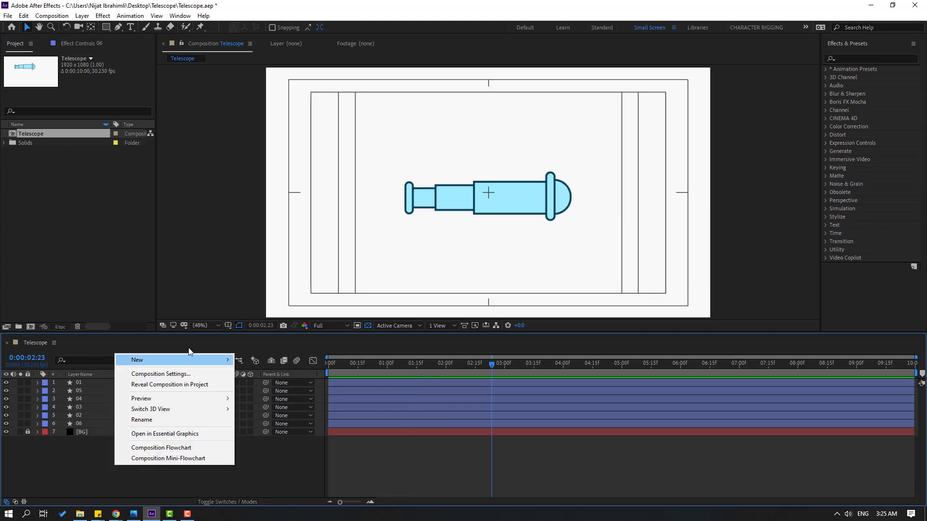
pyautogui.moveTo(186, 360)
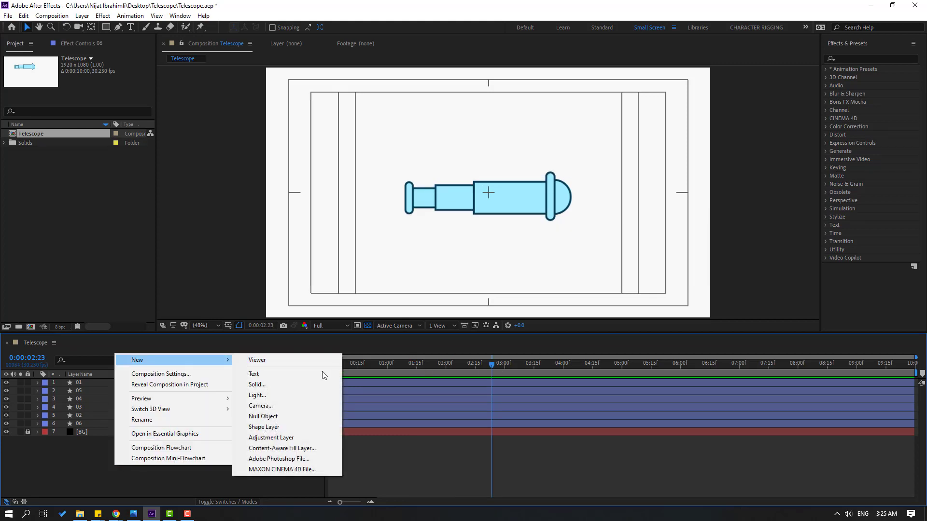
pyautogui.click(269, 418)
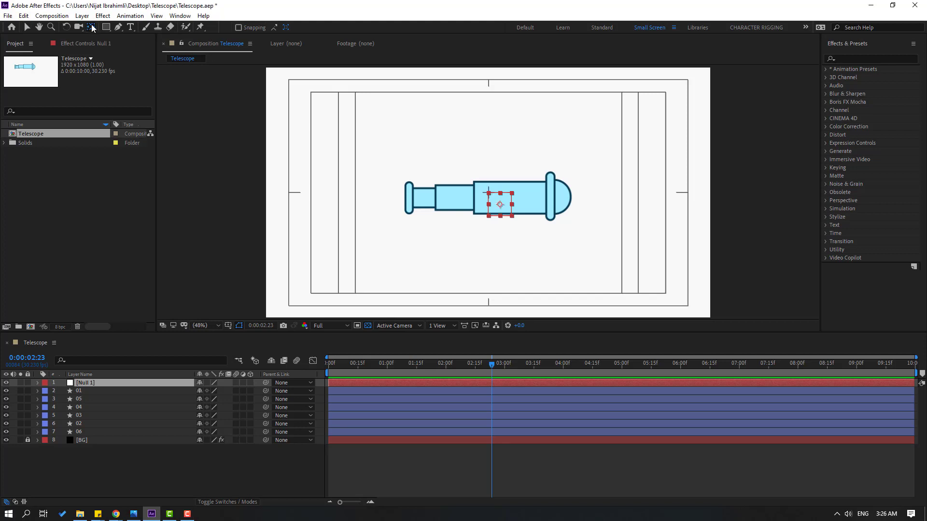
# Centre the null's anchor point and move the null onto the middle of the telescope, at Position 914, 561.
pyautogui.click(91, 27)
pyautogui.hotkey('ctrl', 'alt', 'Home')
pyautogui.press('.')
pyautogui.click(27, 27)
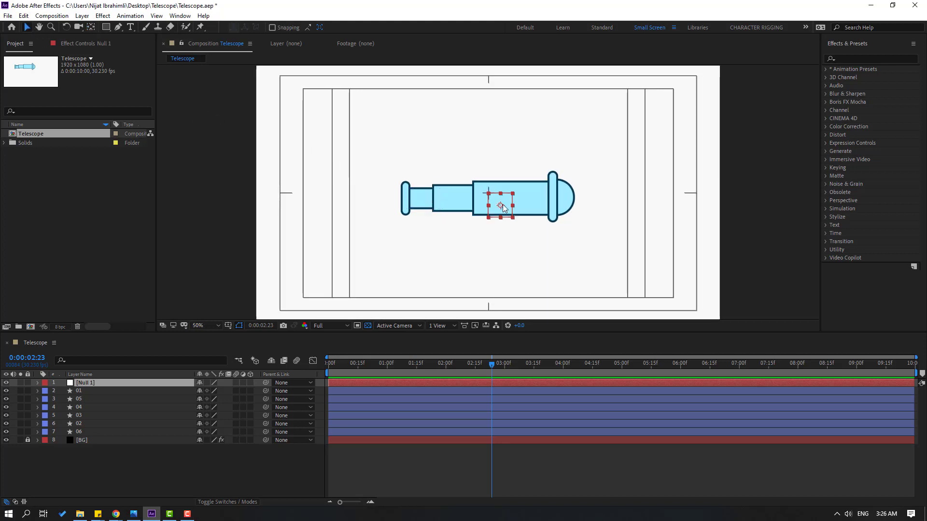
pyautogui.press('.')
pyautogui.moveTo(512, 216); pyautogui.dragTo(478, 215)
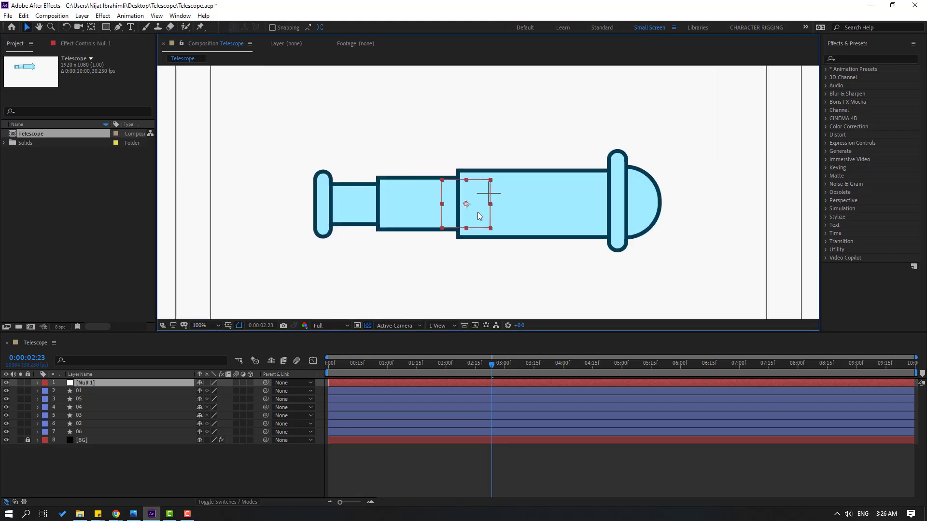
pyautogui.click(460, 253)
pyautogui.press(',')
# Parent layers 01 to 06 to the Null 1 layer.
pyautogui.click(90, 433)
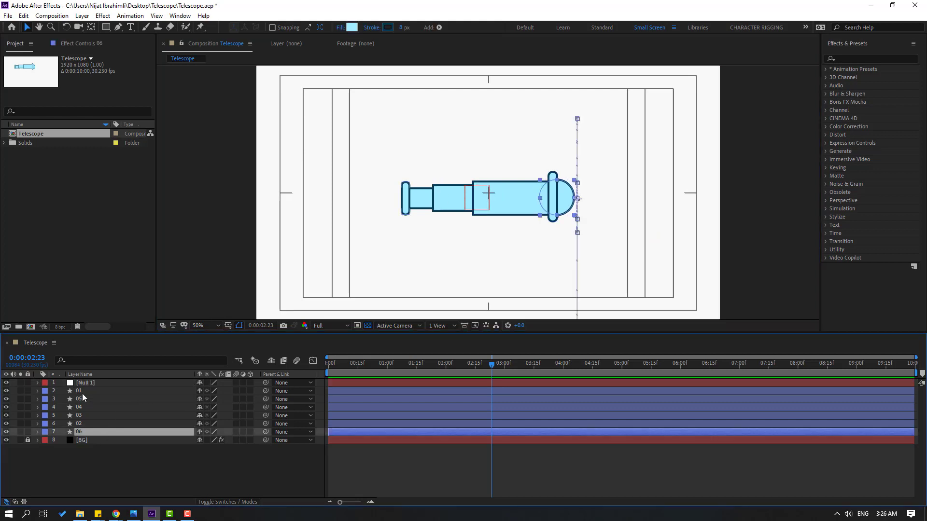
pyautogui.keyDown('shift'); pyautogui.click(82, 392); pyautogui.keyUp('shift')
pyautogui.moveTo(266, 391); pyautogui.dragTo(86, 383)
# Keyframe the null's Position every ten frames from 0:00:02:08 to 0:00:03:28 as a decaying vertical bounce, starting at 914, 561 and ending at 914, 592.
pyautogui.click(461, 363)
pyautogui.hotkey('alt', 'shift', 'p')
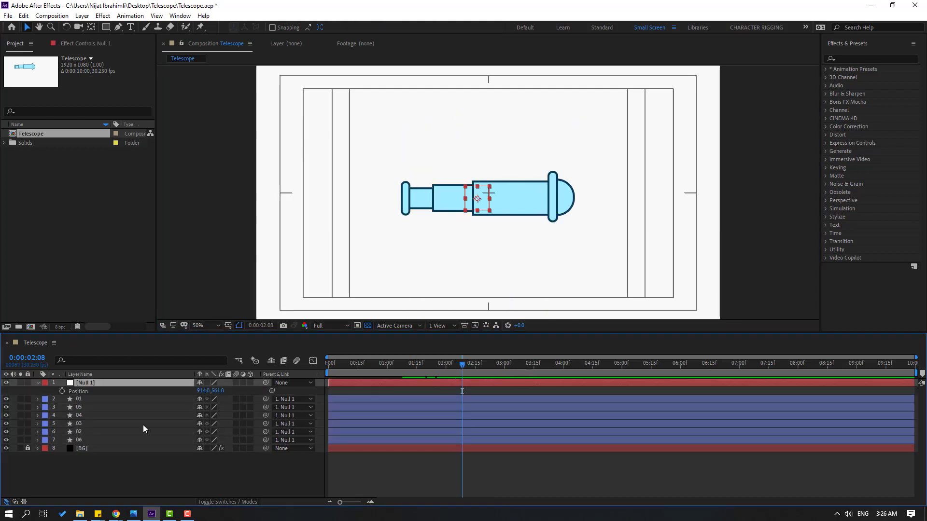
pyautogui.hotkey('shift', 'pagedown')
pyautogui.moveTo(219, 393)
pyautogui.mouseDown()
pyautogui.moveTo(263, 384)
pyautogui.moveTo(200, 390)
pyautogui.moveTo(235, 391)
pyautogui.moveTo(217, 391)
pyautogui.mouseUp()
pyautogui.hotkey('shift', 'pagedown')
pyautogui.hotkey('shift', 'pagedown')
pyautogui.hotkey('shift', 'pagedown')
pyautogui.hotkey('shift', 'pagedown')
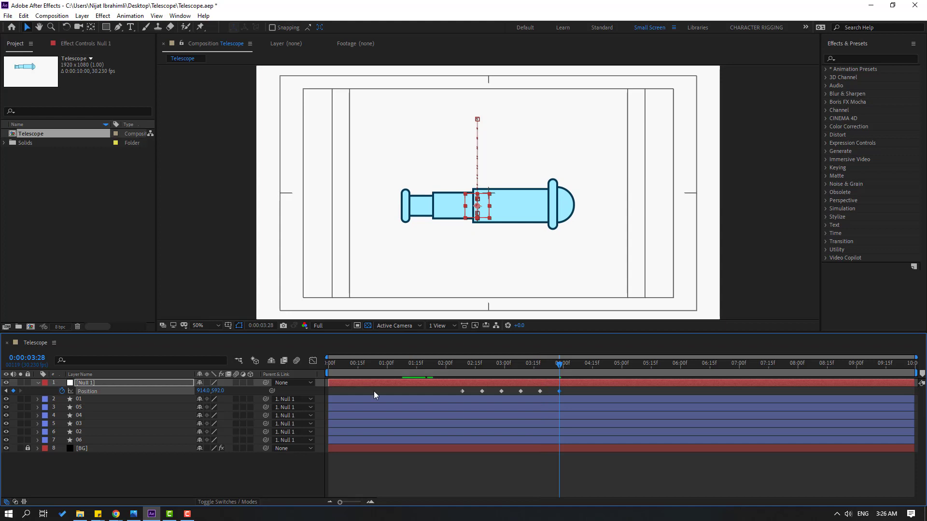
# Apply Easy Ease to all of the null's Position keyframes and preview with the work area starting at about 0:00:02:00.
pyautogui.moveTo(569, 392); pyautogui.dragTo(465, 392)
pyautogui.rightClick(463, 392)
pyautogui.moveTo(555, 385)
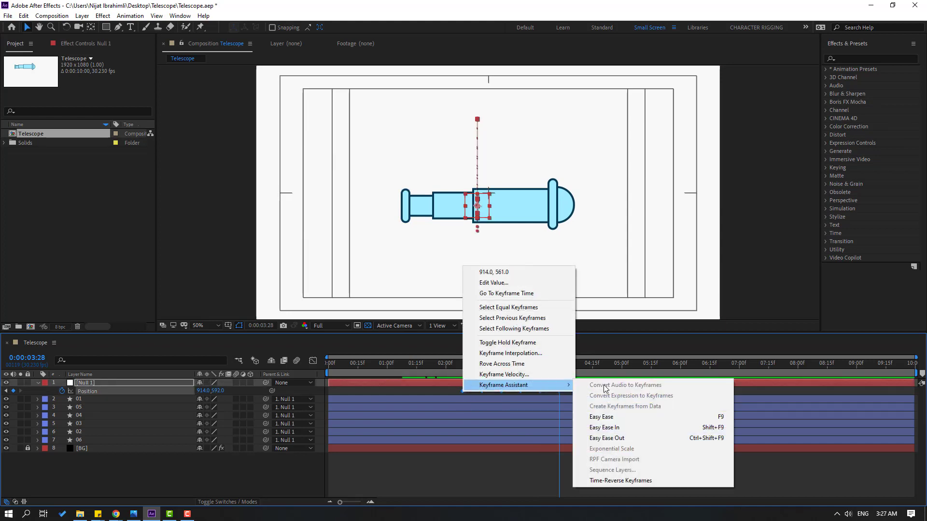
pyautogui.click(601, 416)
pyautogui.moveTo(326, 373); pyautogui.dragTo(444, 374)
pyautogui.press('space')
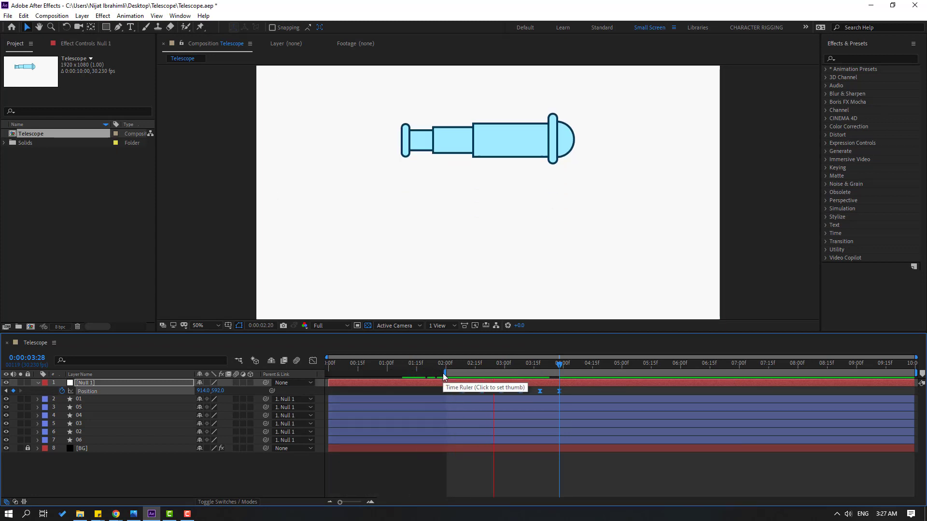
pyautogui.press('space')
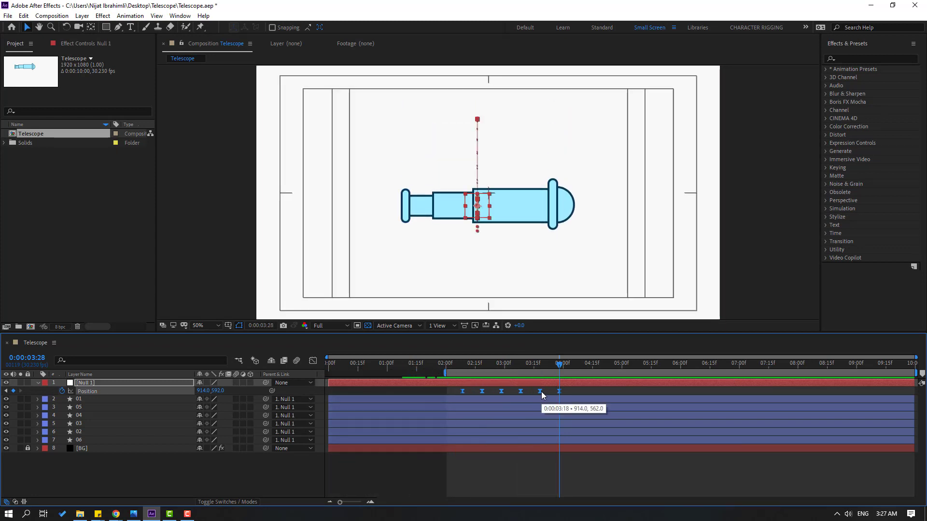
# Set the spatial interpolation of the null's Position keyframes to Linear and preview the bounce.
pyautogui.rightClick(541, 392)
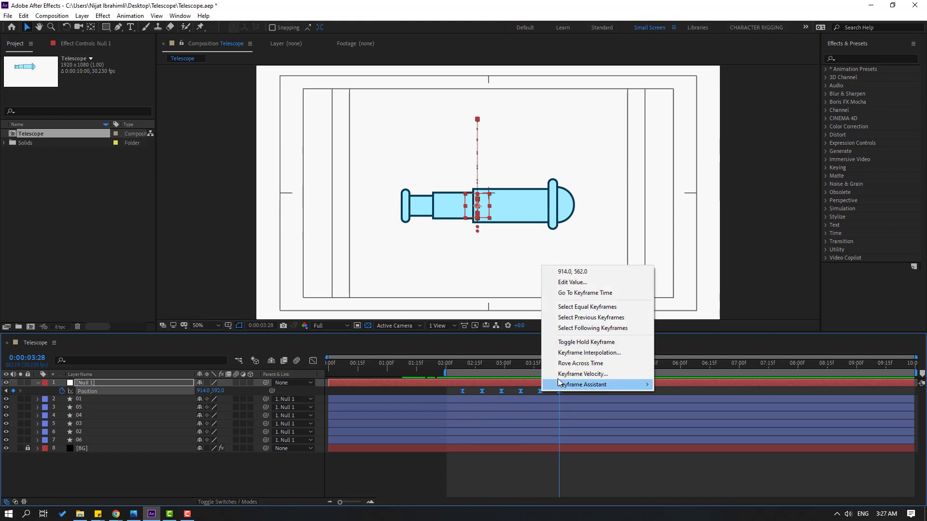
pyautogui.click(619, 356)
pyautogui.click(704, 297)
pyautogui.click(721, 320)
pyautogui.click(706, 361)
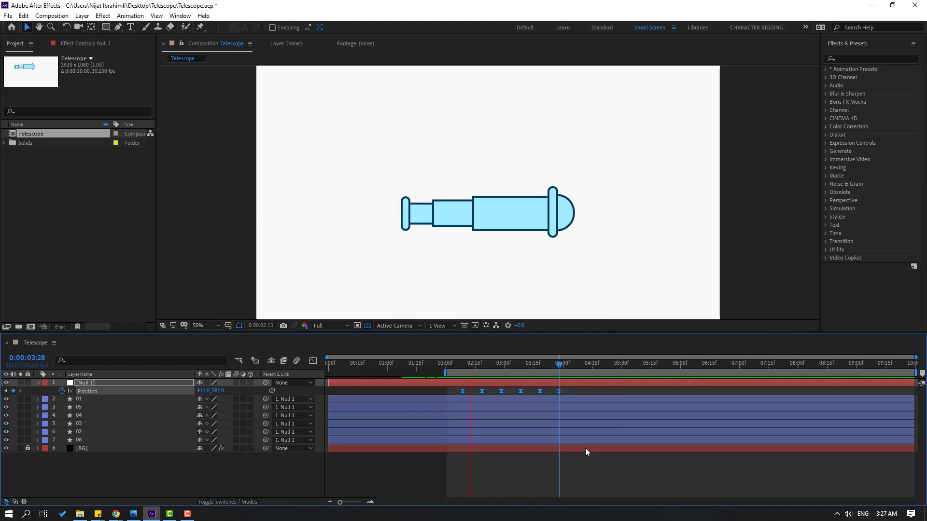
pyautogui.press('space')
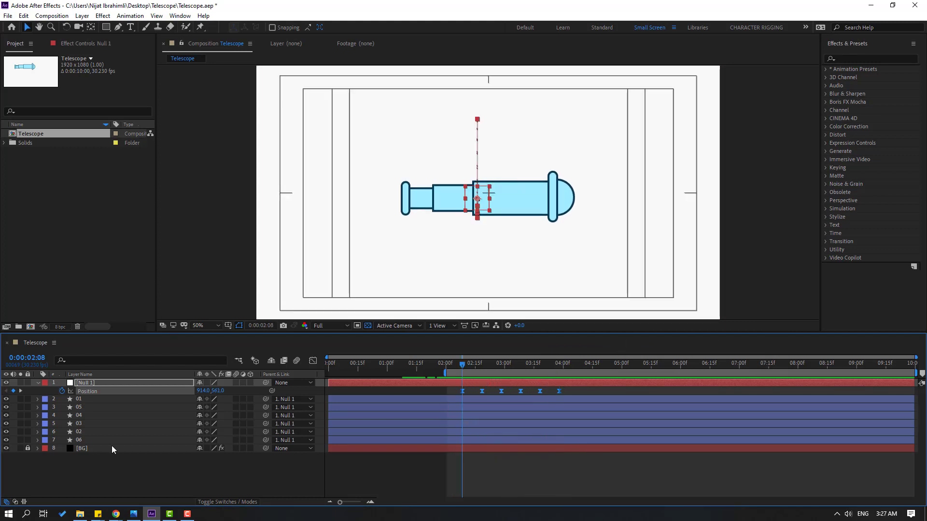
# Keyframe the null's Rotation at 0° at 0:00:02:08 and add a tilted Rotation keyframe at 0:00:02:18.
pyautogui.hotkey('shift', 'r')
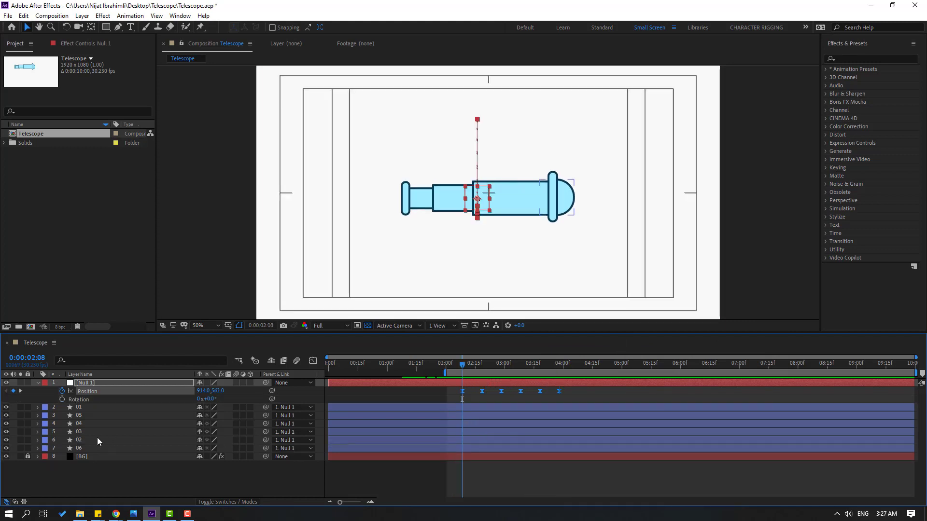
pyautogui.click(61, 400)
pyautogui.moveTo(467, 368); pyautogui.dragTo(486, 368)
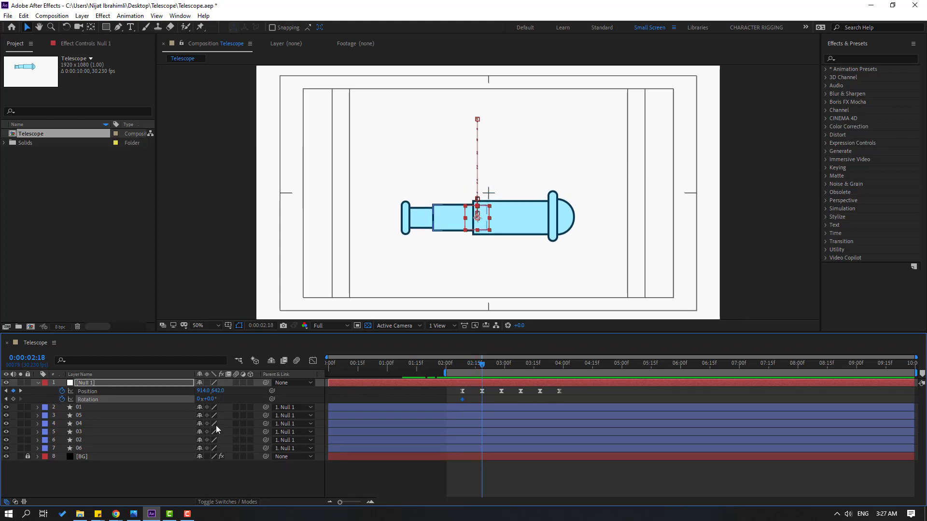
pyautogui.moveTo(212, 402); pyautogui.dragTo(264, 411)
pyautogui.click(489, 401)
# Add three more tilt keyframes to the null's Rotation at about 0:00:02:28, 0:00:03:08 and 0:00:03:18.
pyautogui.moveTo(452, 369); pyautogui.dragTo(501, 370)
pyautogui.moveTo(211, 401); pyautogui.dragTo(208, 400)
pyautogui.moveTo(446, 374); pyautogui.dragTo(521, 367)
pyautogui.moveTo(209, 399); pyautogui.dragTo(408, 404)
pyautogui.moveTo(525, 365); pyautogui.dragTo(540, 366)
pyautogui.moveTo(209, 399); pyautogui.dragTo(202, 400)
# Set the null's Rotation to 0° at 0:00:03:28.
pyautogui.moveTo(541, 365); pyautogui.dragTo(559, 365)
pyautogui.click(208, 399)
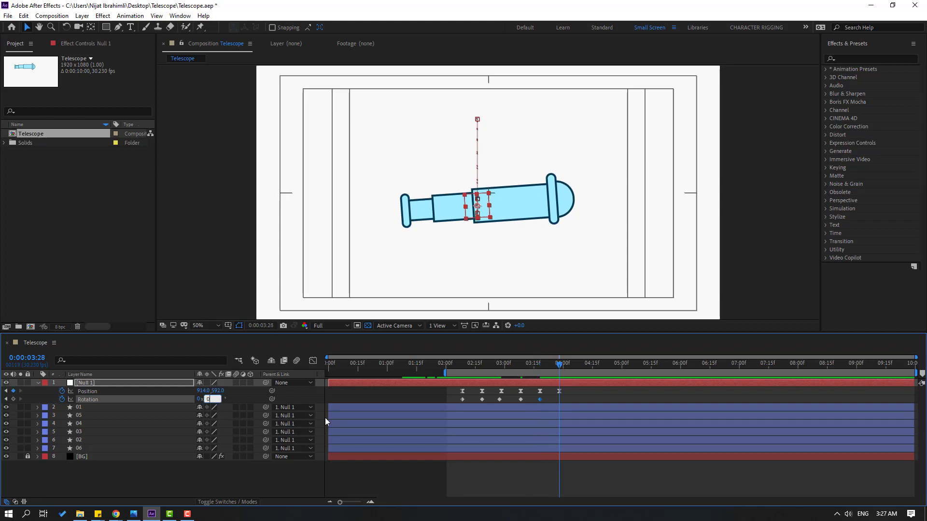
pyautogui.write('0')
pyautogui.press('Return')
# Apply Easy Ease to all of the null's Rotation keyframes and preview the rocking bounce.
pyautogui.moveTo(572, 399); pyautogui.dragTo(458, 401)
pyautogui.rightClick(459, 400)
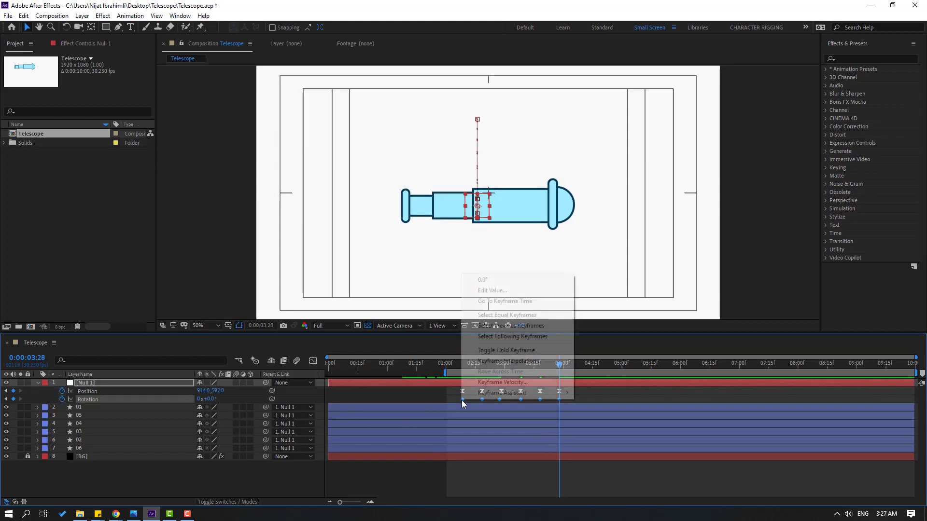
pyautogui.click(596, 421)
pyautogui.click(558, 477)
pyautogui.press('space')
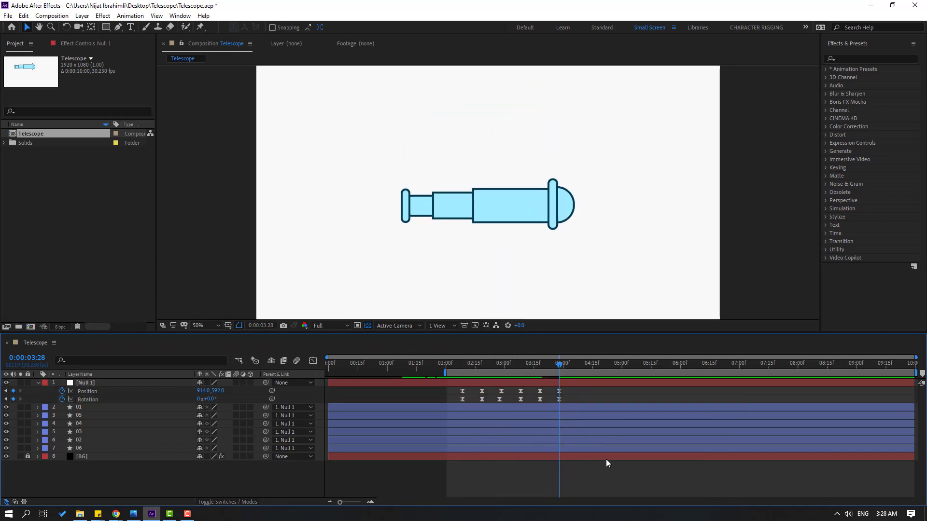
pyautogui.press('space')
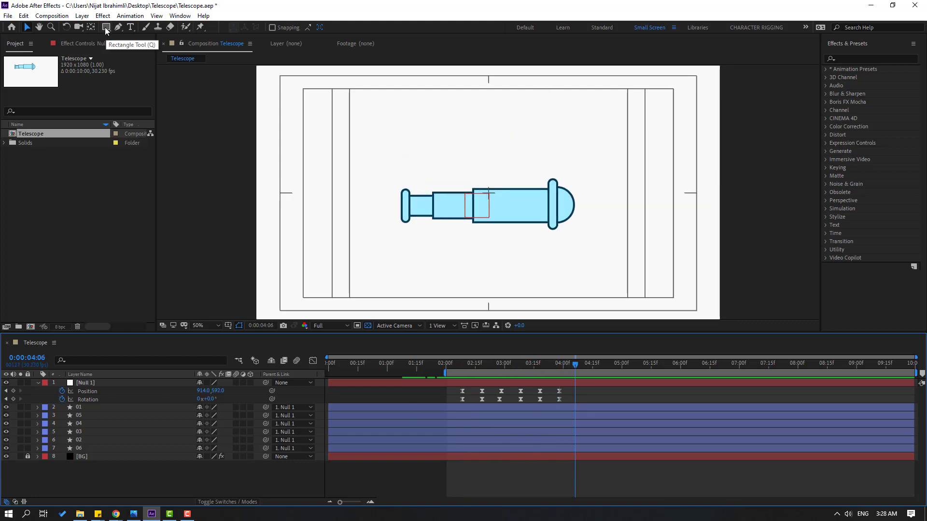
# Draw a small rectangle overlapping the underside of the telescope where the middle tube meets the large tube.
pyautogui.moveTo(105, 27); pyautogui.dragTo(154, 31)
pyautogui.press('/')
pyautogui.moveTo(462, 260)
pyautogui.mouseDown()
pyautogui.moveTo(455, 213)
pyautogui.moveTo(497, 241)
pyautogui.mouseUp()
pyautogui.click(27, 27)
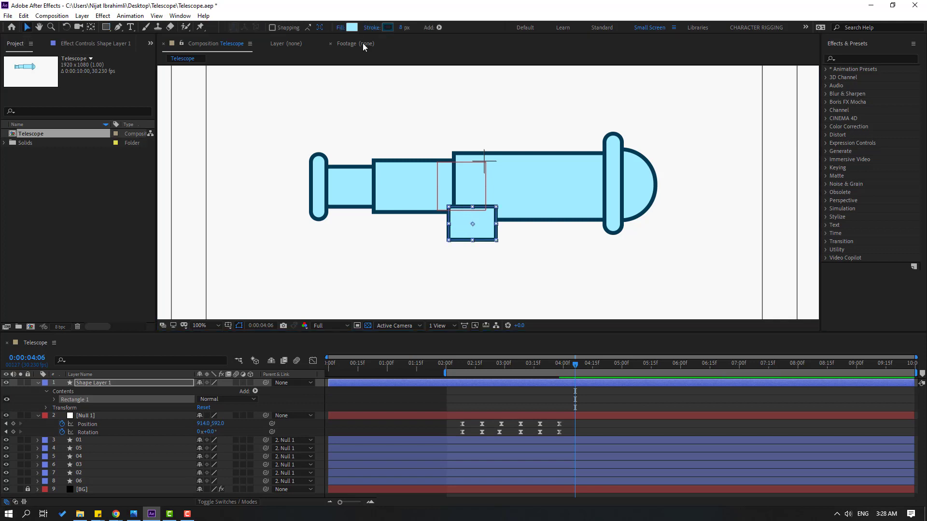
# Change the new rectangle's fill color to yellow.
pyautogui.click(353, 27)
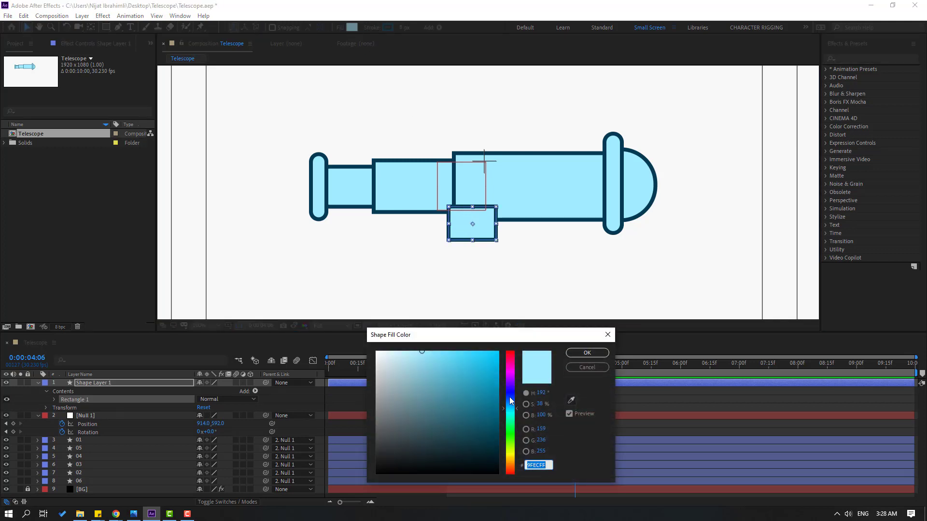
pyautogui.click(510, 456)
pyautogui.moveTo(495, 375); pyautogui.dragTo(473, 348)
pyautogui.click(575, 353)
# Duplicate the yellow rectangle's layer and place the copy just below and to the left of the original.
pyautogui.press('.')
pyautogui.press('.')
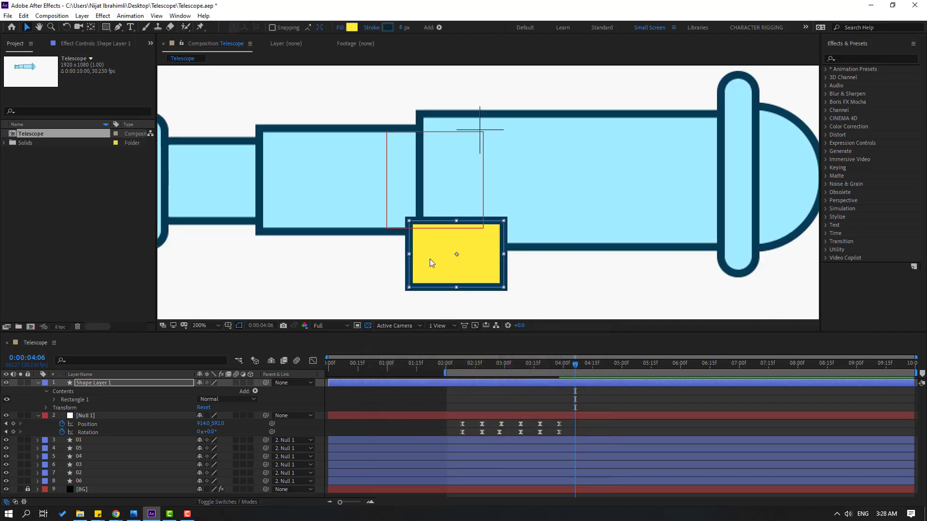
pyautogui.moveTo(344, 286); pyautogui.dragTo(352, 229)
pyautogui.press('v')
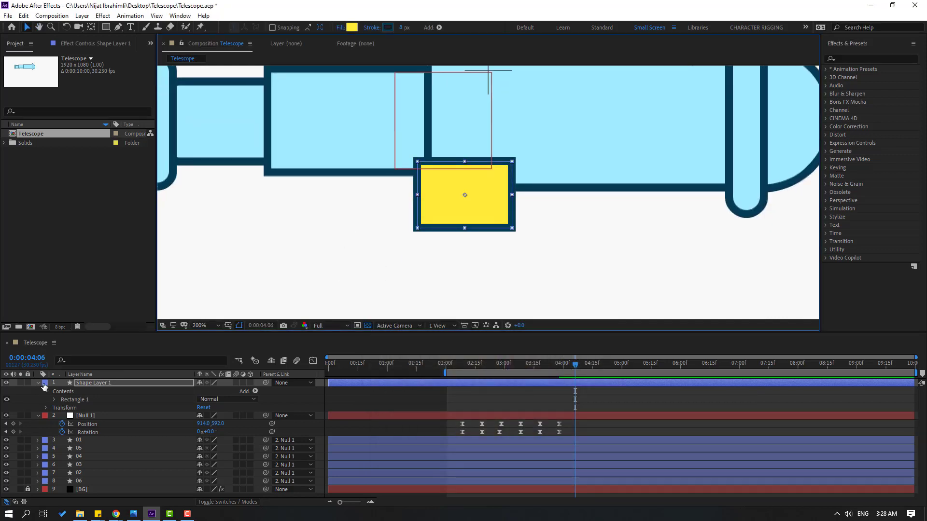
pyautogui.click(38, 384)
pyautogui.hotkey('ctrl', 'd')
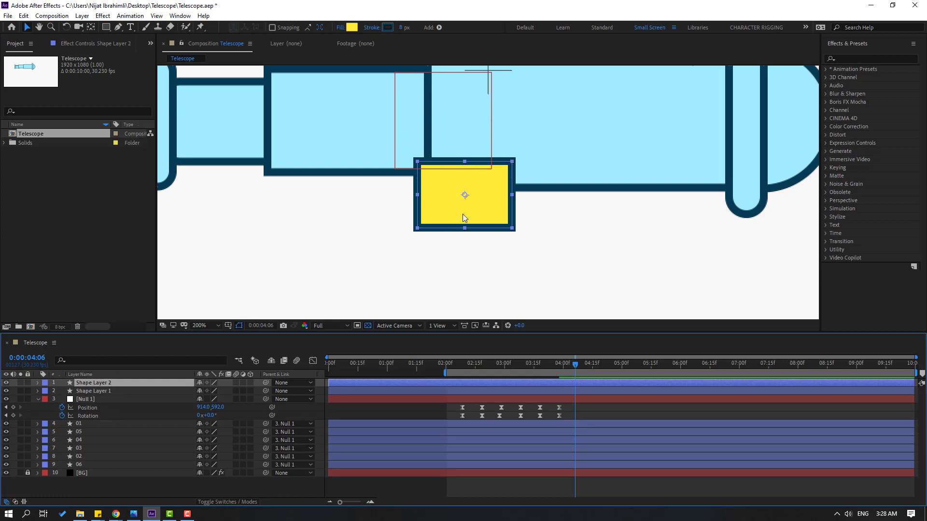
pyautogui.moveTo(476, 218); pyautogui.dragTo(433, 263)
pyautogui.press('Return')
# Widen the duplicate rectangle's path to a size of 164 by 69 and center it beneath the upper rectangle.
pyautogui.click(38, 382)
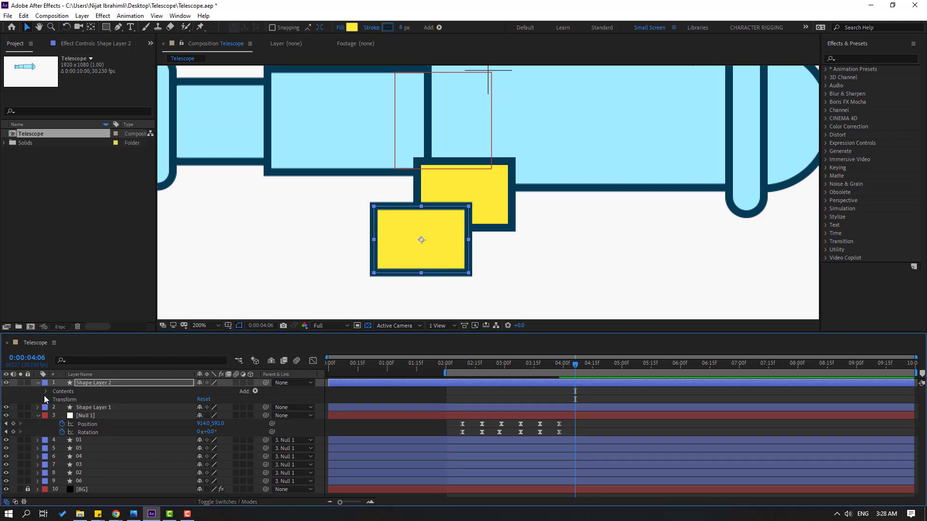
pyautogui.click(54, 399)
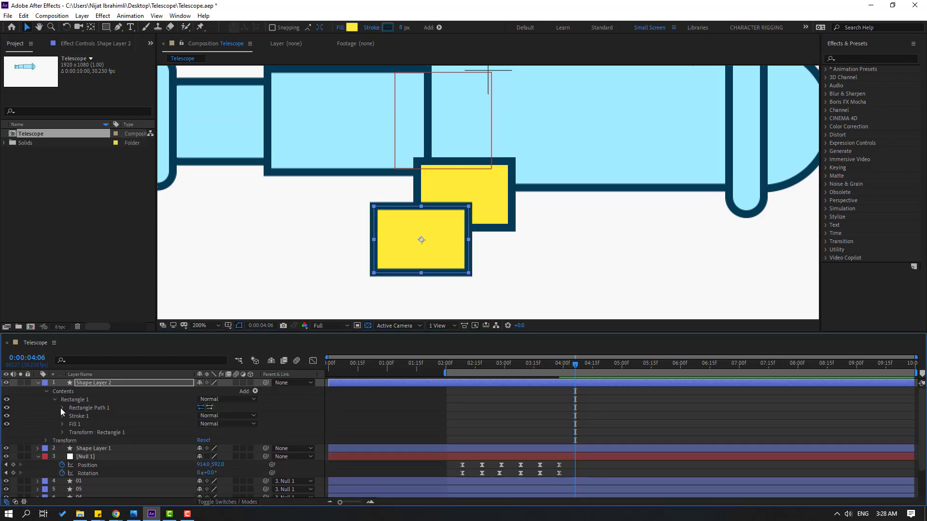
pyautogui.click(61, 408)
pyautogui.click(199, 416)
pyautogui.moveTo(209, 416); pyautogui.dragTo(239, 412)
pyautogui.moveTo(499, 236); pyautogui.dragTo(533, 237)
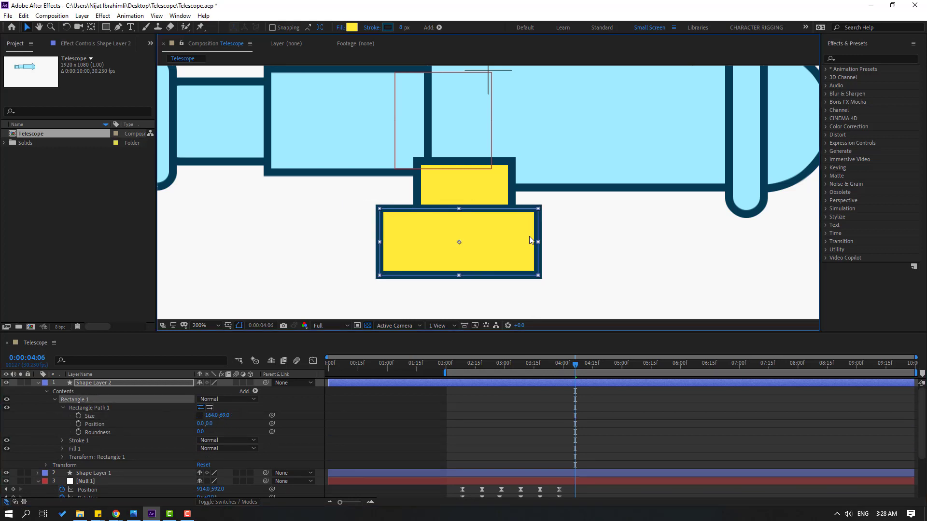
# Set the lower rectangle's Roundness to 43 and realign it under the upper rectangle.
pyautogui.moveTo(200, 431); pyautogui.dragTo(222, 432)
pyautogui.moveTo(465, 248)
pyautogui.mouseDown()
pyautogui.moveTo(472, 255)
pyautogui.moveTo(469, 245)
pyautogui.mouseUp()
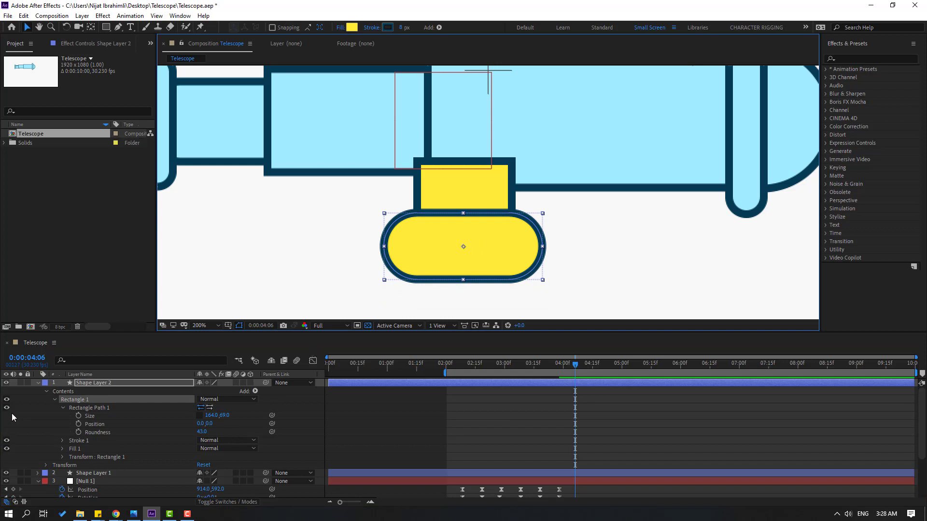
pyautogui.click(38, 383)
pyautogui.click(38, 400)
pyautogui.click(137, 467)
# Draw a straight diagonal leg with the Pen tool from the rounded base's lower-left end down toward the bottom of the frame.
pyautogui.press(',')
pyautogui.press(',')
pyautogui.press(',')
pyautogui.press(',')
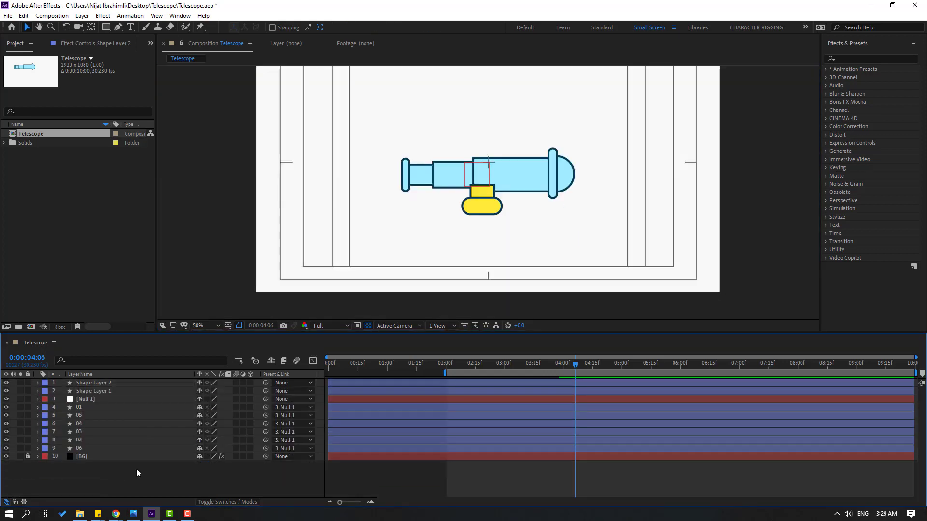
pyautogui.click(118, 27)
pyautogui.press('.')
pyautogui.press('.')
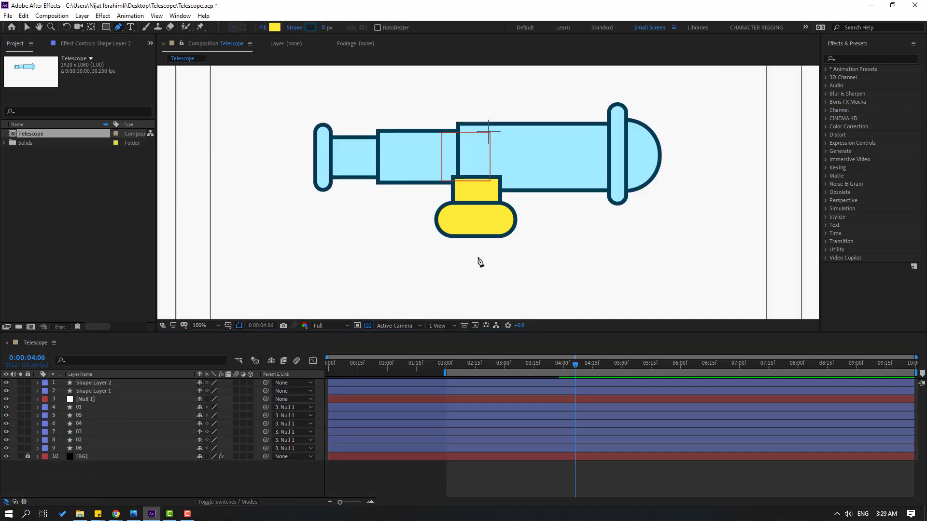
pyautogui.scroll(-3, 402, 211)
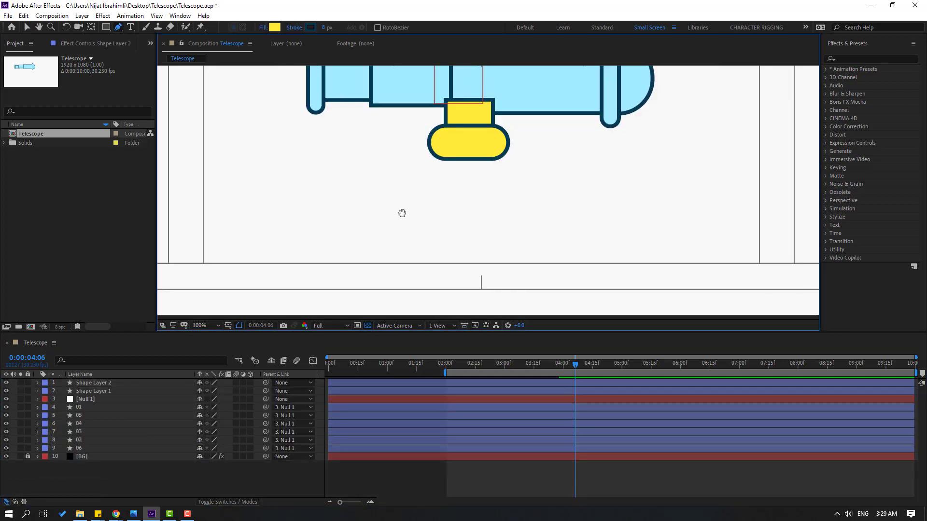
pyautogui.click(439, 150)
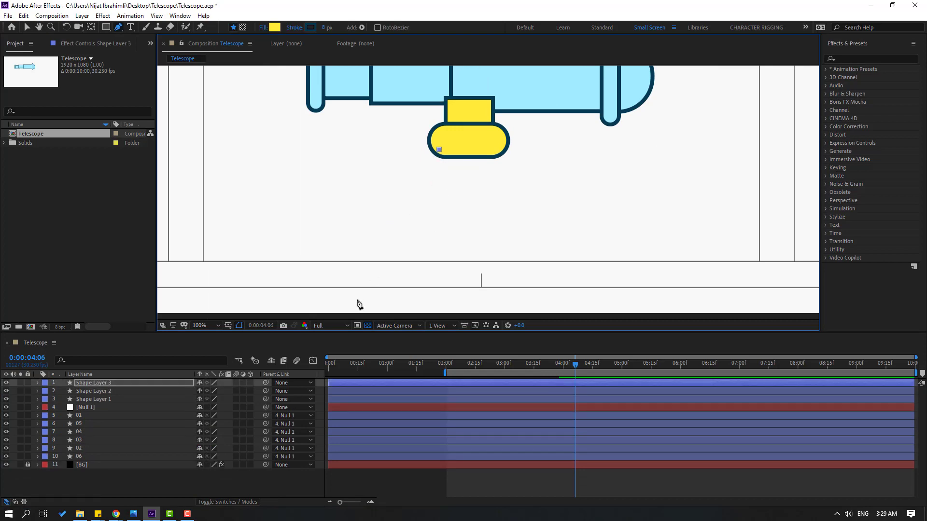
pyautogui.click(344, 286)
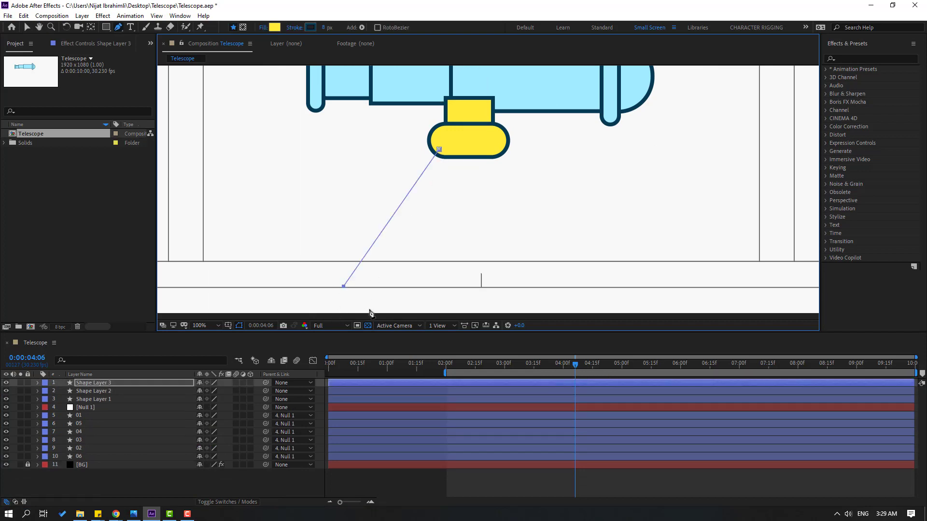
pyautogui.press('v')
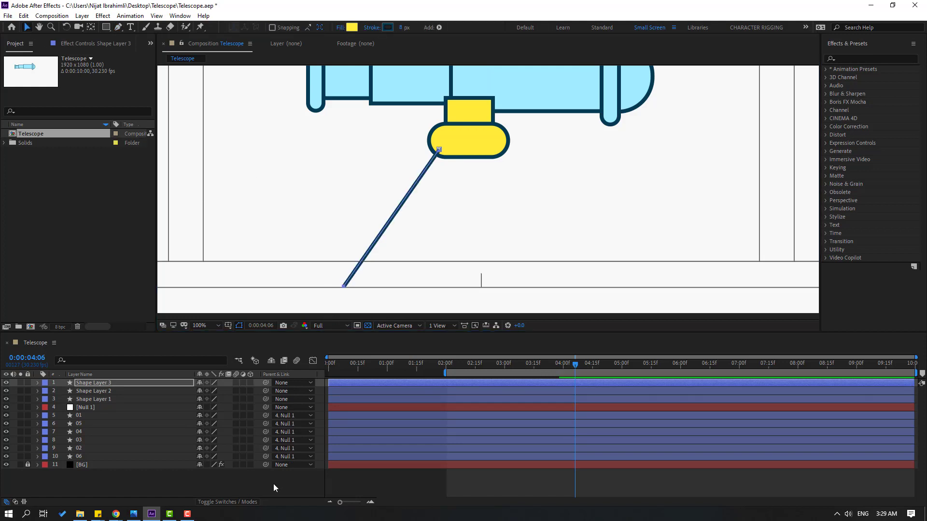
# Thicken the diagonal leg's stroke to 35 px.
pyautogui.click(97, 382)
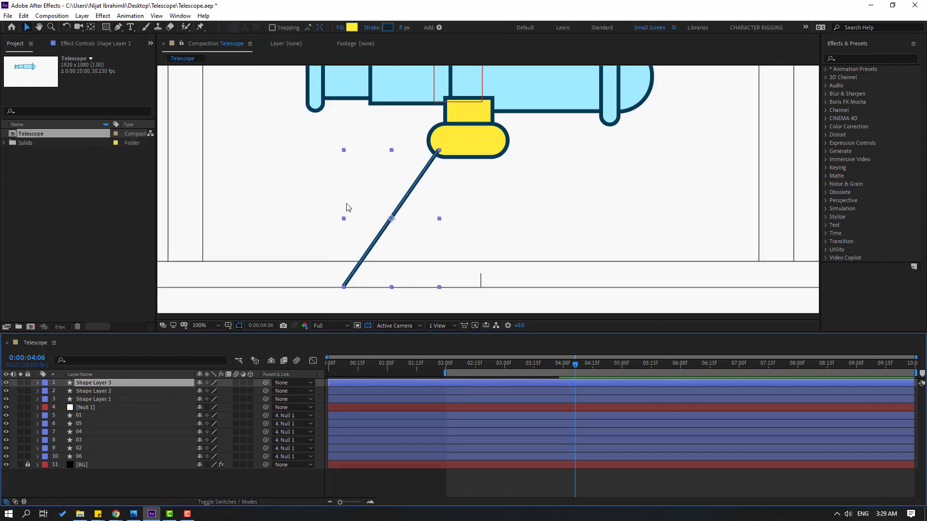
pyautogui.moveTo(403, 28); pyautogui.dragTo(405, 29)
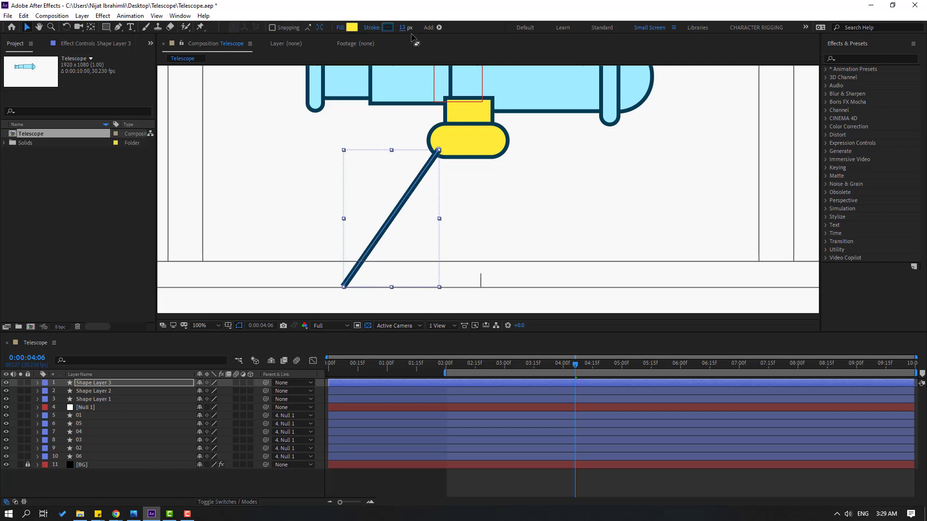
pyautogui.moveTo(404, 30); pyautogui.dragTo(415, 27)
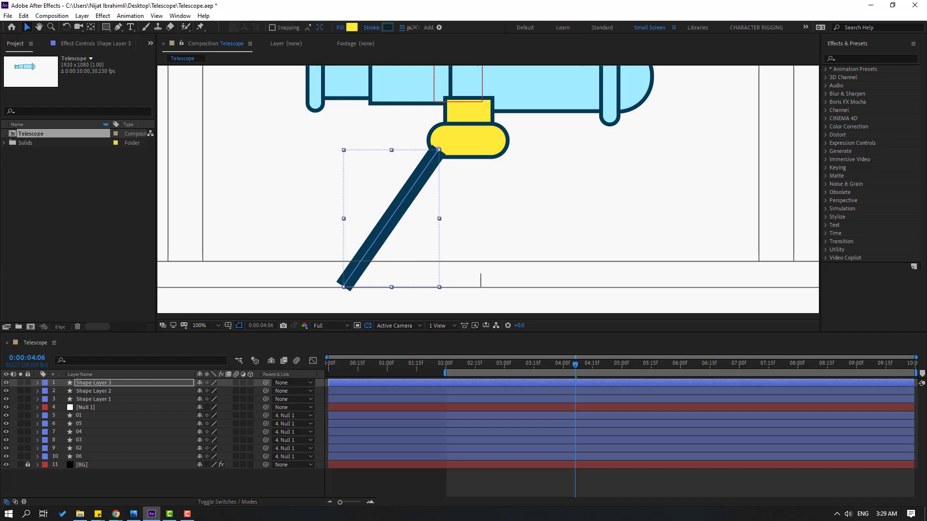
# Set the Line Cap of the leg's stroke to Round Cap.
pyautogui.click(37, 383)
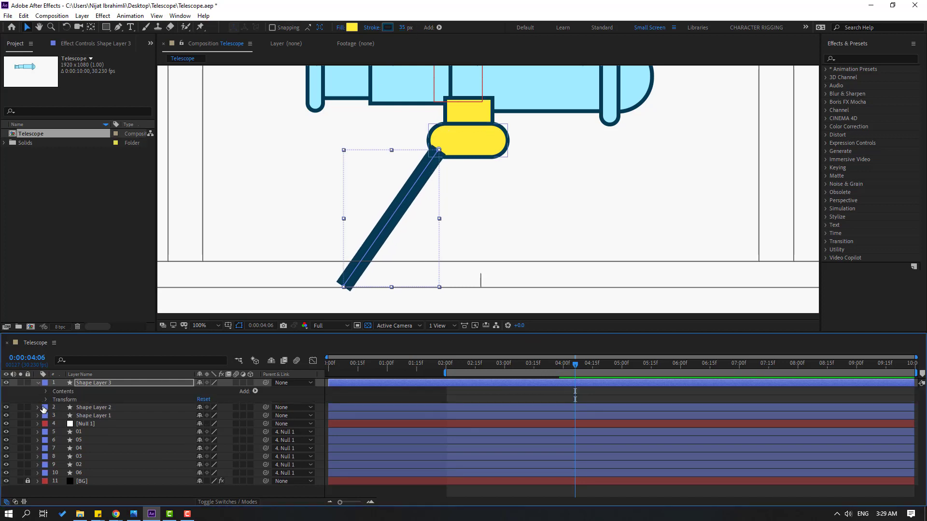
pyautogui.click(47, 392)
pyautogui.click(54, 400)
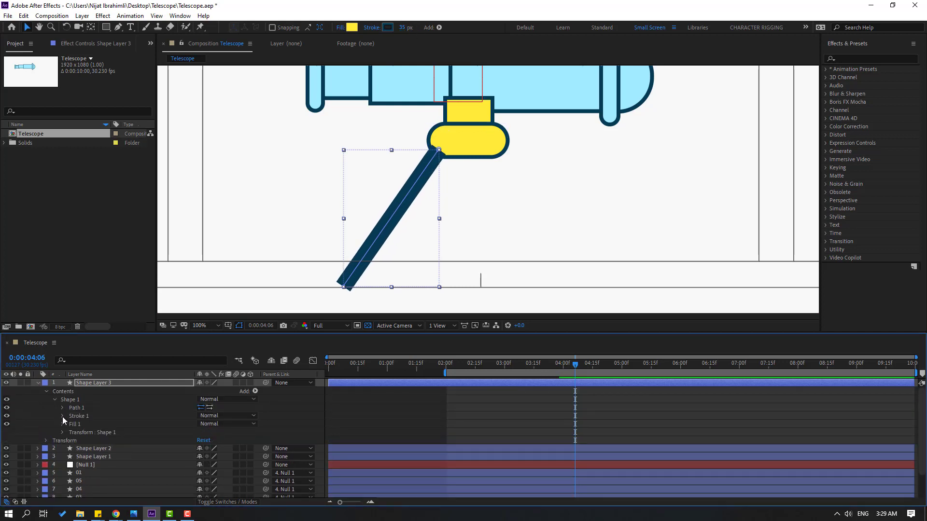
pyautogui.click(62, 416)
pyautogui.click(227, 457)
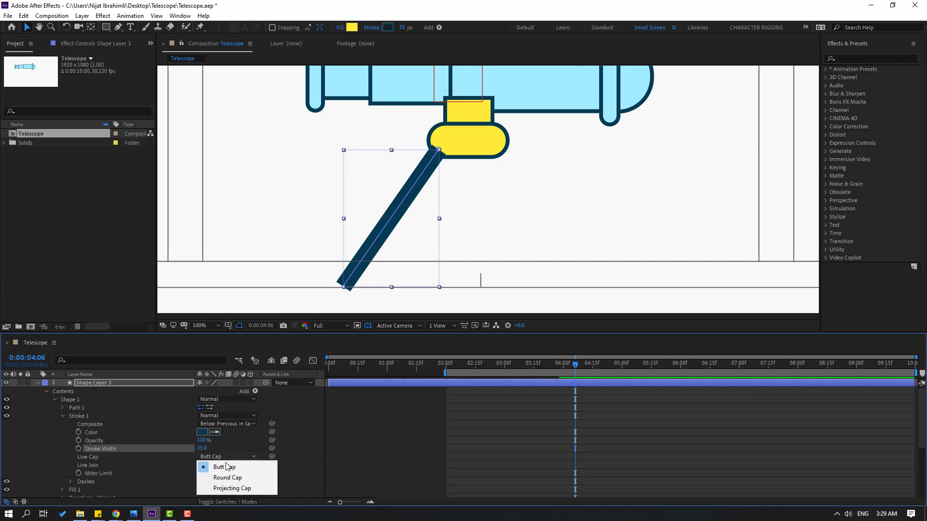
pyautogui.click(224, 478)
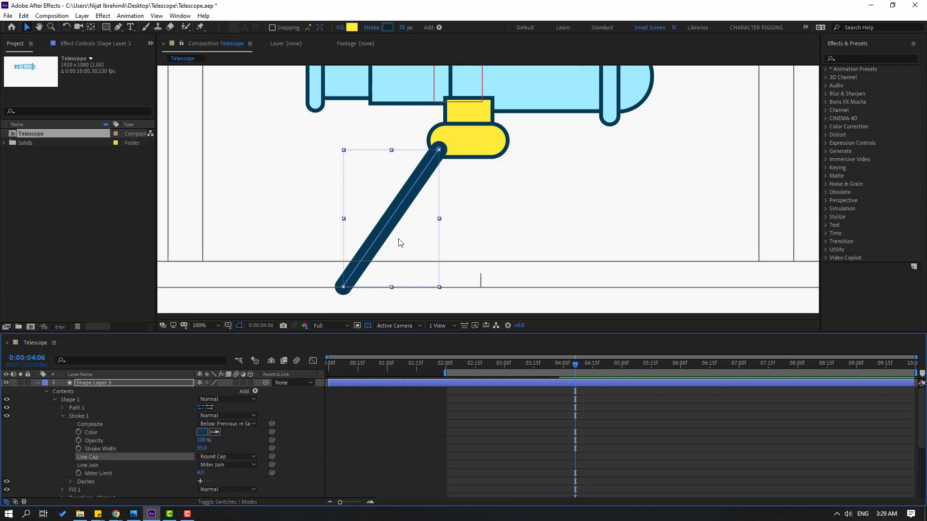
pyautogui.click(38, 383)
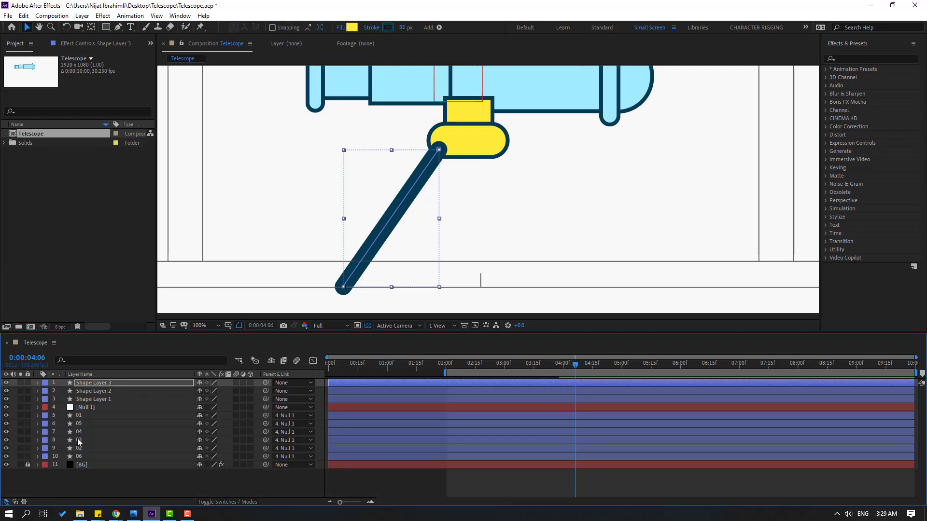
# Move Shape Layer 3 below Shape Layer 1 in the layer stack so the leg sits behind the yellow base.
pyautogui.moveTo(94, 384); pyautogui.dragTo(110, 404)
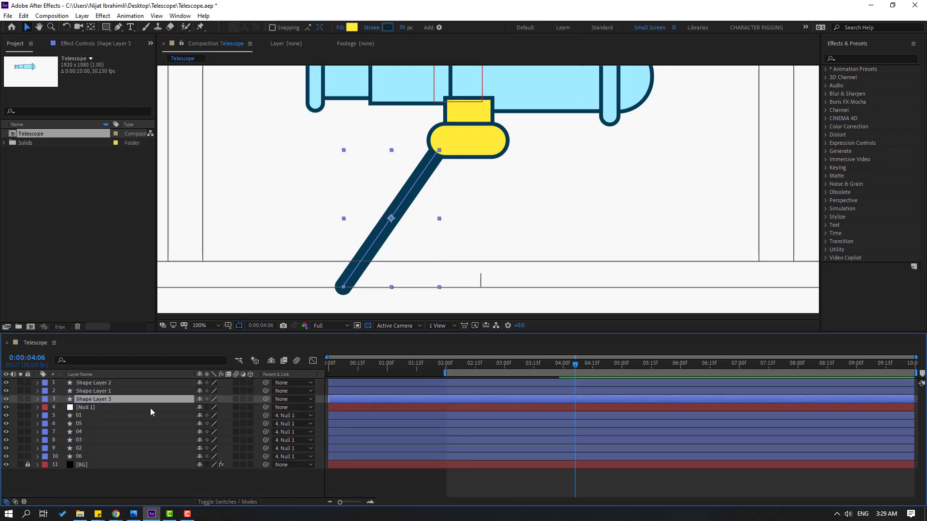
pyautogui.click(246, 488)
pyautogui.scroll(-4, 347, 223)
pyautogui.scroll(2, 317, 241)
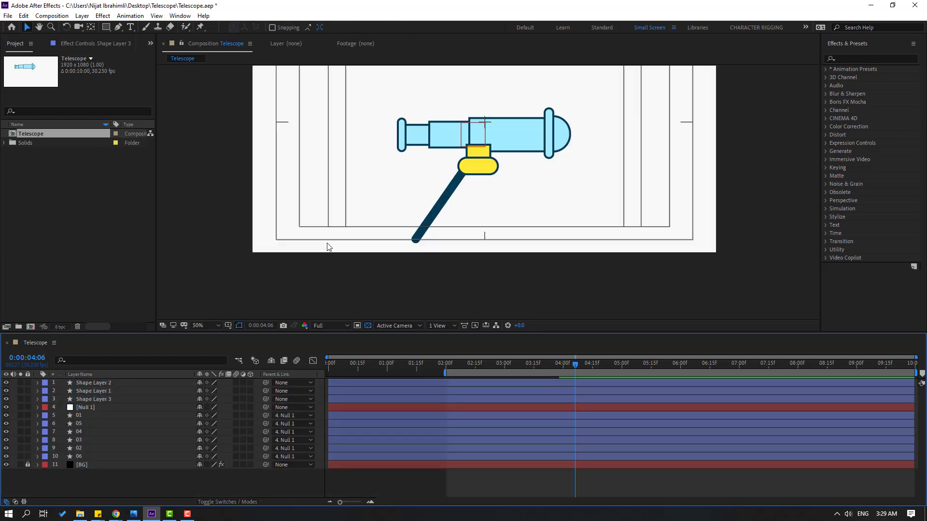
pyautogui.scroll(2, 506, 238)
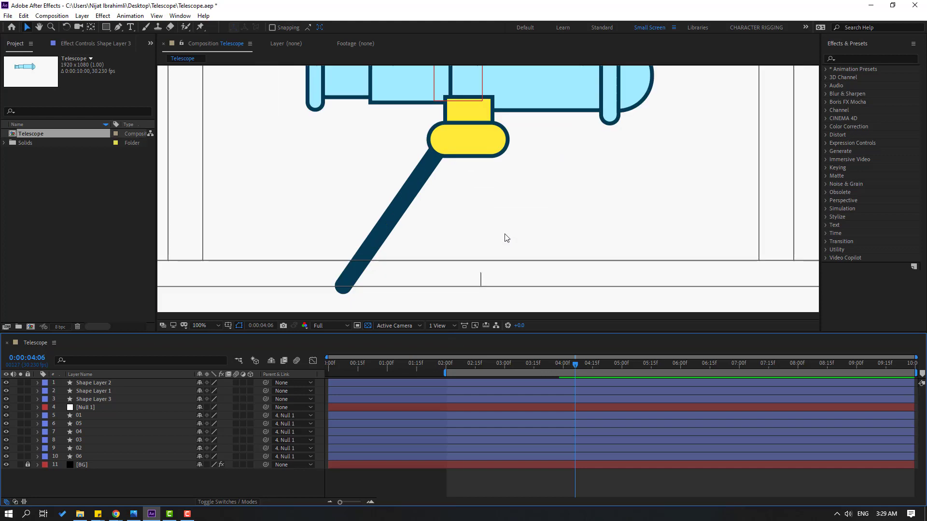
# Duplicate the leg layer, rotate the copy to -32° and place it under the middle of the rounded base.
pyautogui.click(94, 400)
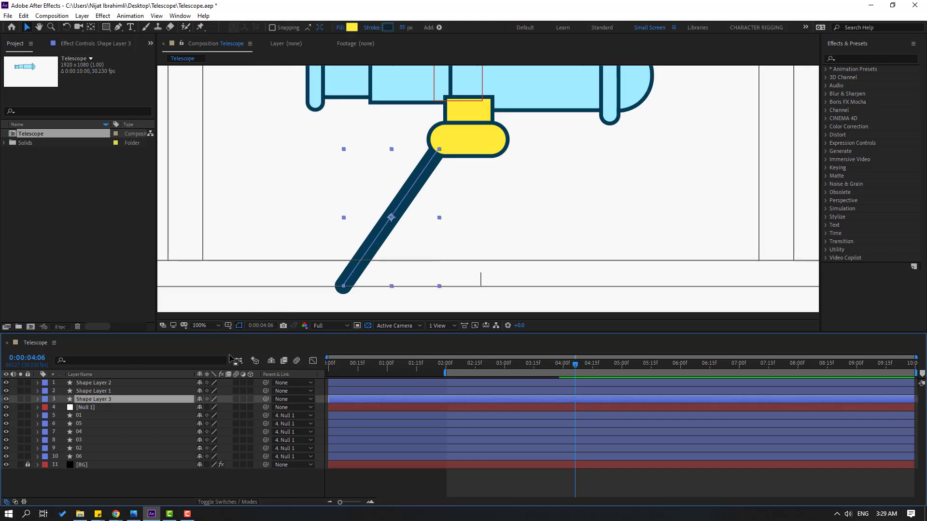
pyautogui.hotkey('ctrl', 'd')
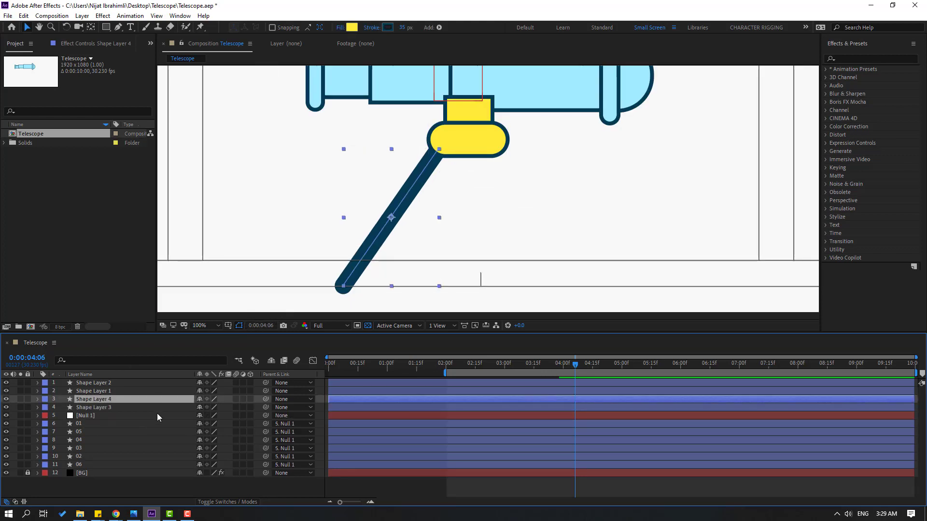
pyautogui.press('r')
pyautogui.moveTo(203, 407)
pyautogui.mouseDown()
pyautogui.moveTo(214, 407)
pyautogui.moveTo(198, 408)
pyautogui.mouseUp()
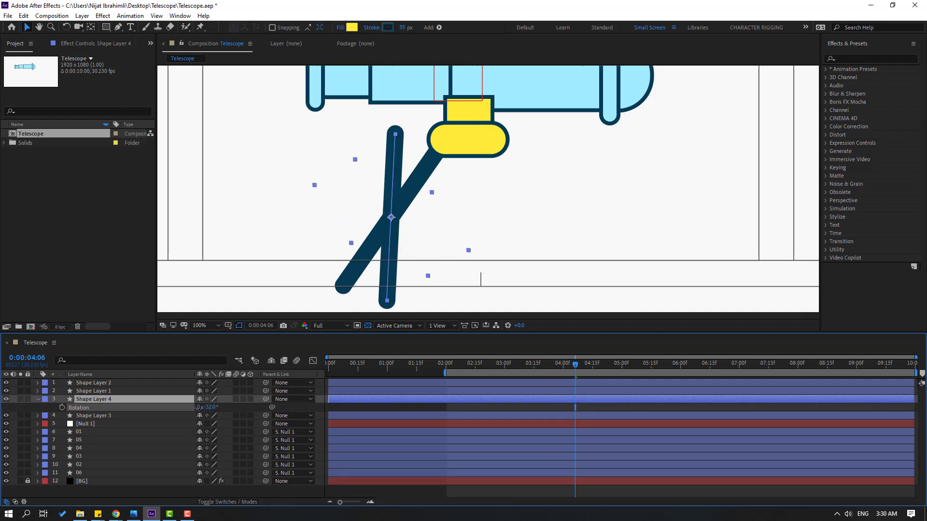
pyautogui.moveTo(395, 186); pyautogui.dragTo(466, 197)
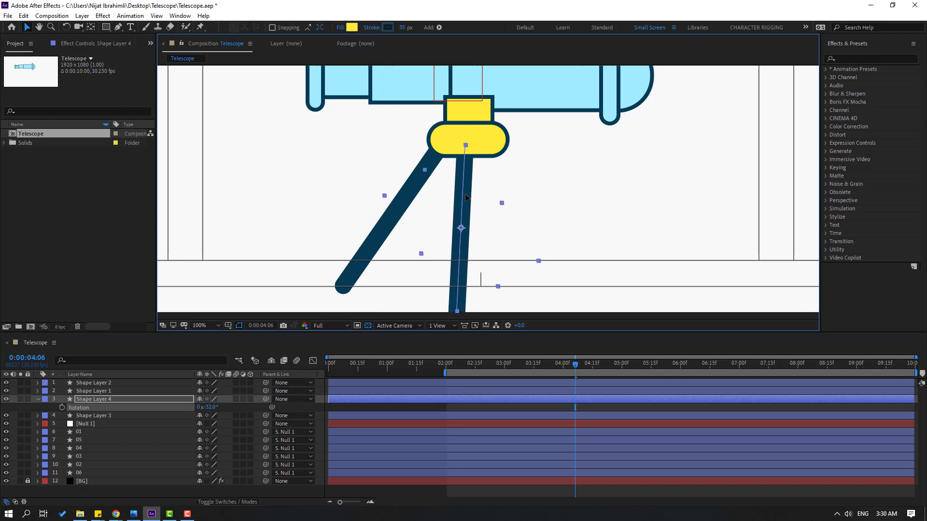
# Set the middle leg's Rotation to -34° and raise it so its foot lines up with the diagonal leg's foot.
pyautogui.moveTo(208, 408); pyautogui.dragTo(203, 408)
pyautogui.moveTo(459, 244); pyautogui.dragTo(465, 136)
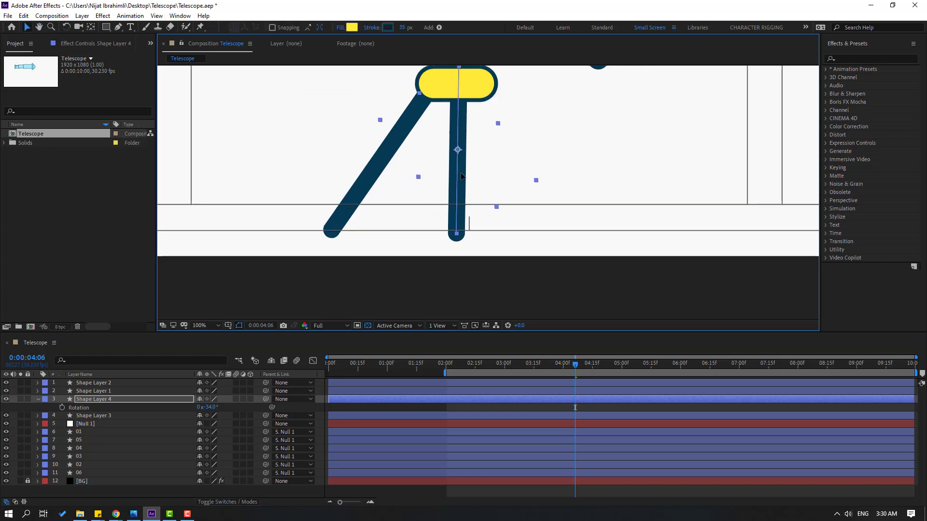
pyautogui.moveTo(462, 169); pyautogui.dragTo(492, 189)
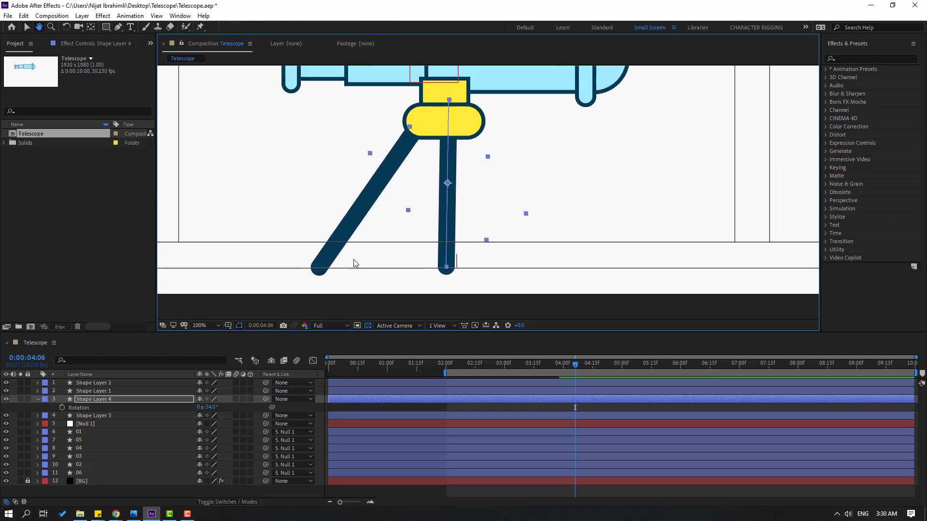
# Duplicate the diagonal leg layer Shape Layer 3, place the copy to the right of the tripod and rotate it to -75°.
pyautogui.click(92, 415)
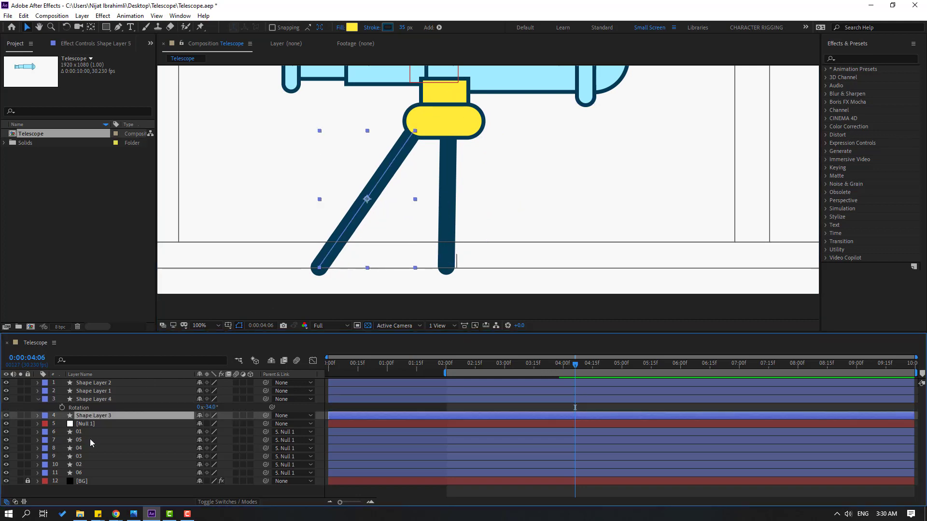
pyautogui.hotkey('ctrl', 'd')
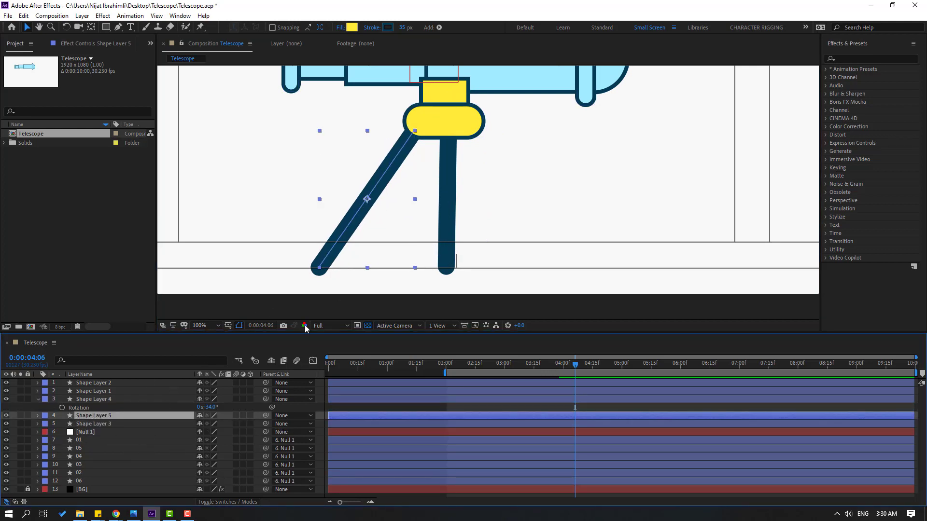
pyautogui.press('p')
pyautogui.moveTo(213, 423); pyautogui.dragTo(445, 423)
pyautogui.press('r')
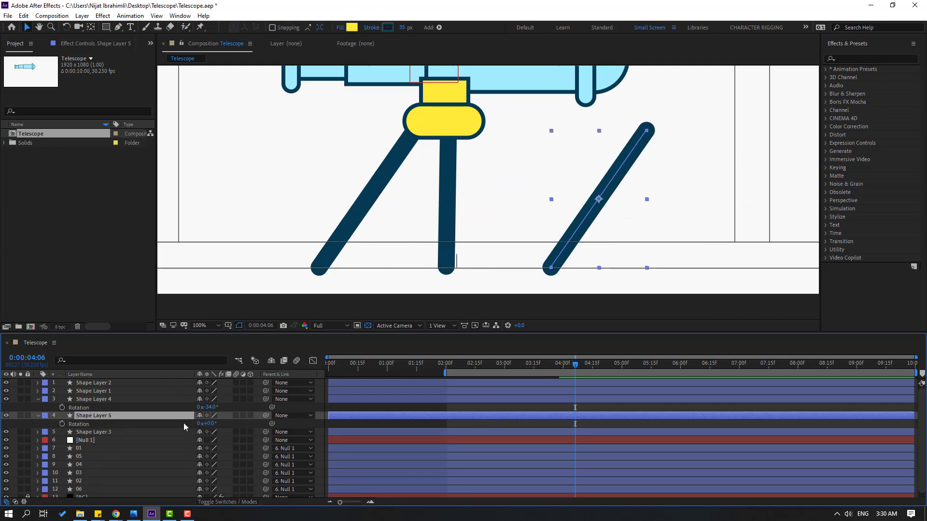
pyautogui.moveTo(211, 424); pyautogui.dragTo(170, 430)
# Move the rotated leg copy left until its upper end meets the right side of the rounded base.
pyautogui.hotkey('shift', 'Left')
pyautogui.hotkey('shift', 'Left')
pyautogui.hotkey('shift', 'Left')
pyautogui.hotkey('shift', 'Left')
pyautogui.hotkey('shift', 'Left')
pyautogui.hotkey('shift', 'Left')
pyautogui.hotkey('shift', 'Left')
pyautogui.hotkey('shift', 'Left')
pyautogui.hotkey('shift', 'Left')
pyautogui.hotkey('shift', 'Left')
pyautogui.hotkey('shift', 'Left')
pyautogui.hotkey('shift', 'Left')
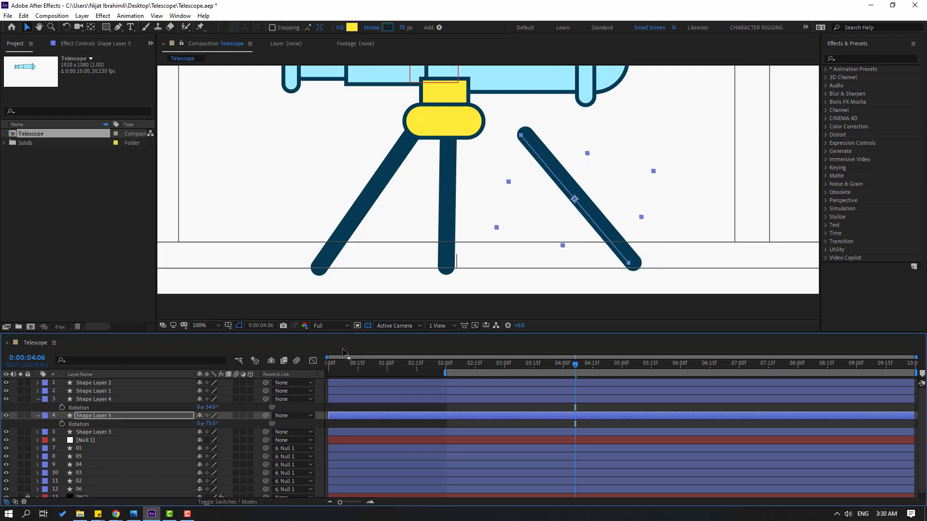
pyautogui.hotkey('shift', 'Left')
pyautogui.hotkey('shift', 'Left')
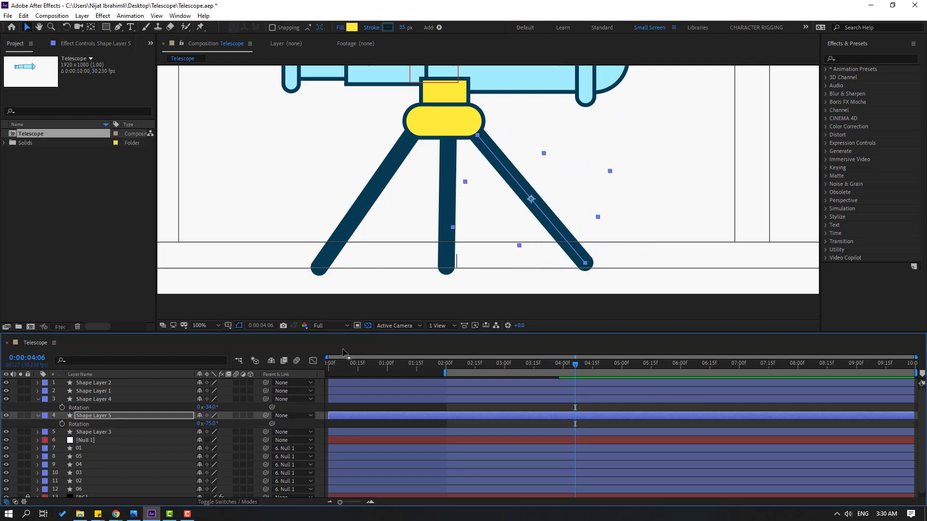
# Fine-tune the right leg's position and set its Rotation to -72° so its foot lines up with the other feet, then collapse the leg layers.
pyautogui.press('Right')
pyautogui.press('Right')
pyautogui.press('Right')
pyautogui.press('Right')
pyautogui.press('Right')
pyautogui.press('Right')
pyautogui.press('Right')
pyautogui.press('Right')
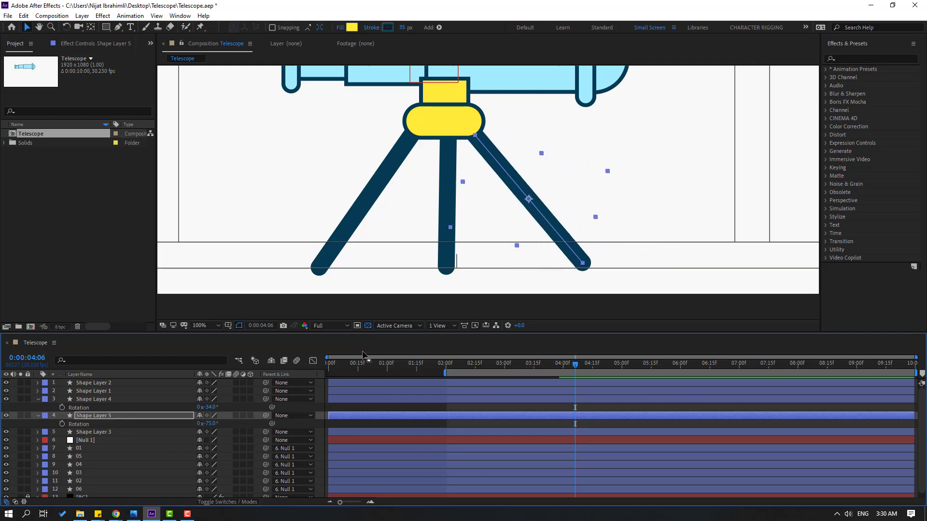
pyautogui.click(391, 234)
pyautogui.press(',')
pyautogui.press(',')
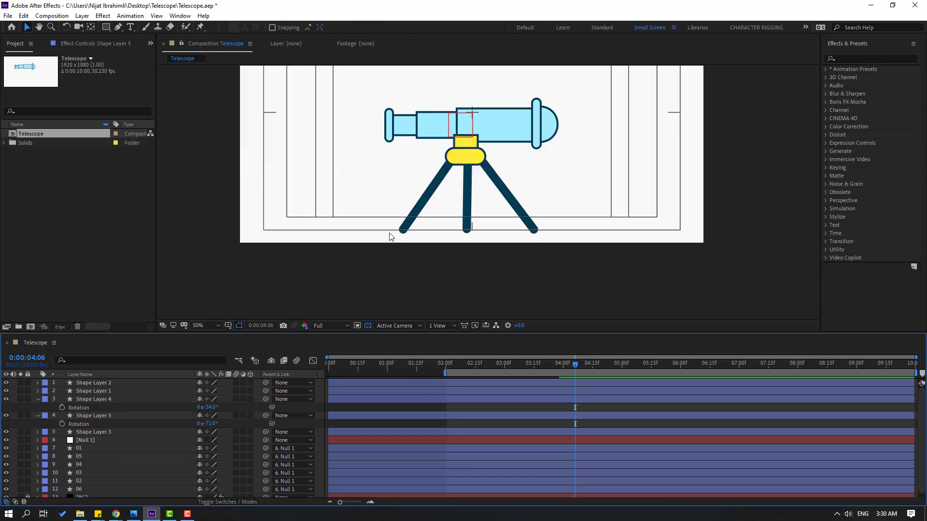
pyautogui.click(39, 399)
pyautogui.click(38, 408)
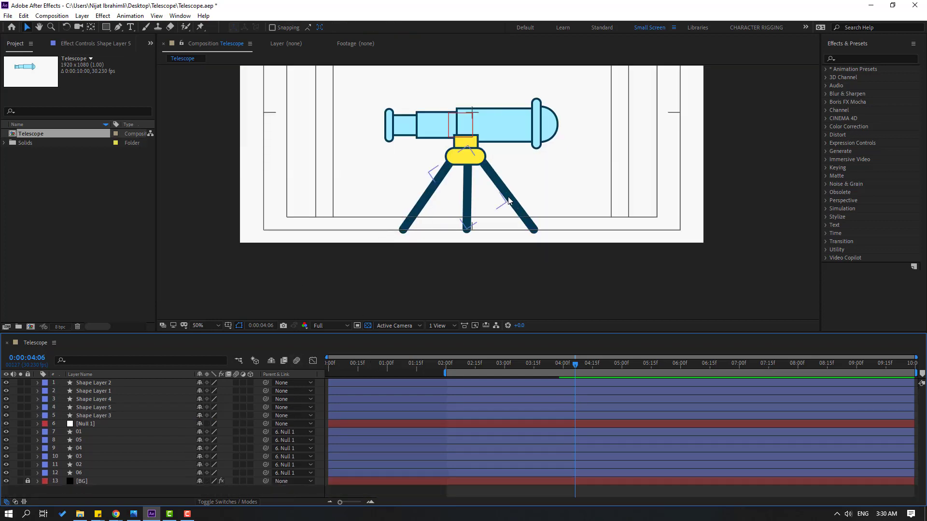
# Rename the left leg's layer, Shape Layer 3, as line1.
pyautogui.click(107, 417)
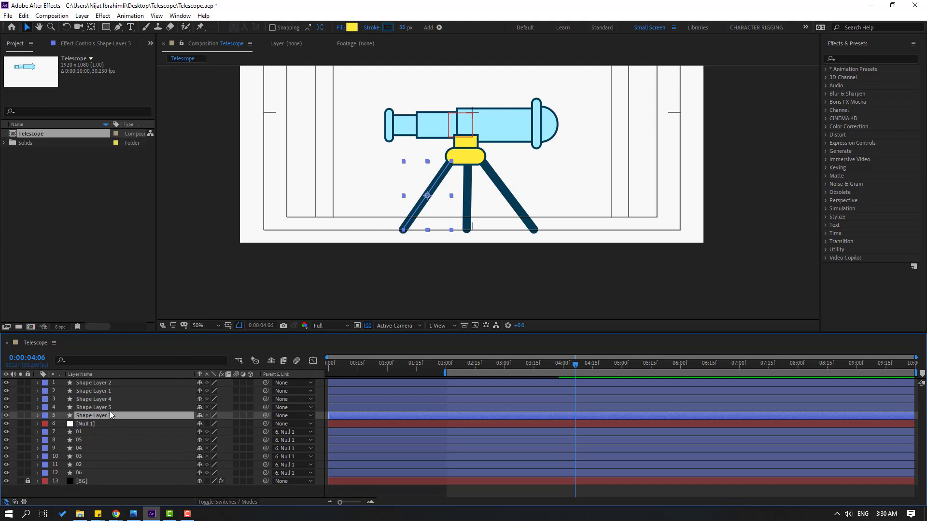
pyautogui.press('Return')
pyautogui.write('line1')
pyautogui.press('Return')
# Add Trim Paths to line1 and expand its settings.
pyautogui.click(439, 28)
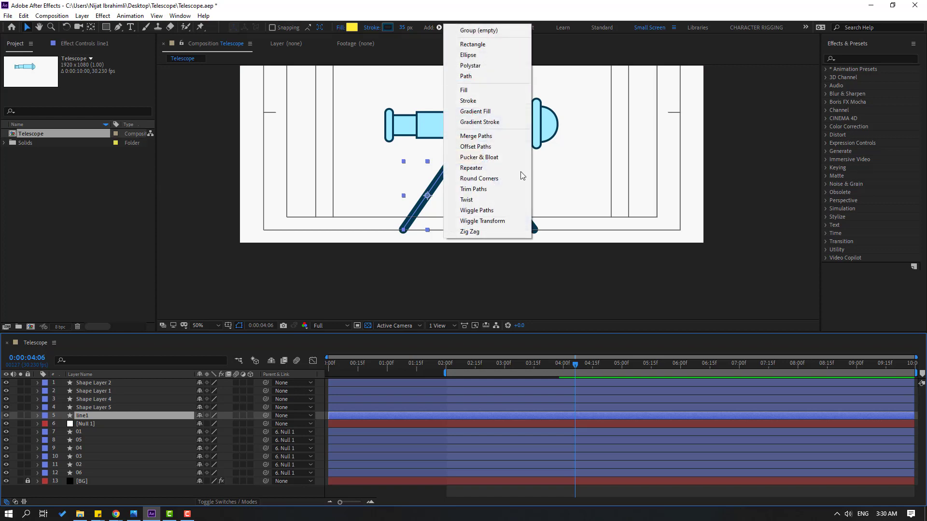
pyautogui.click(482, 188)
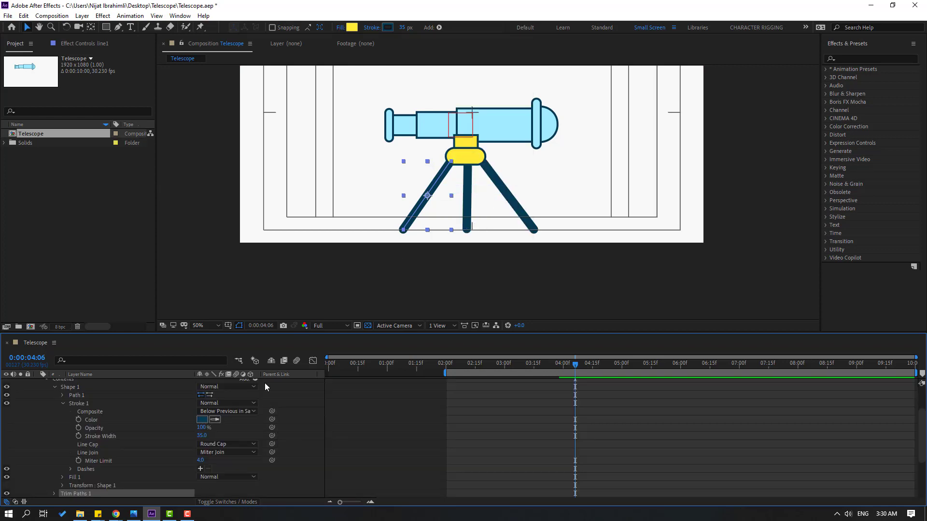
pyautogui.click(62, 404)
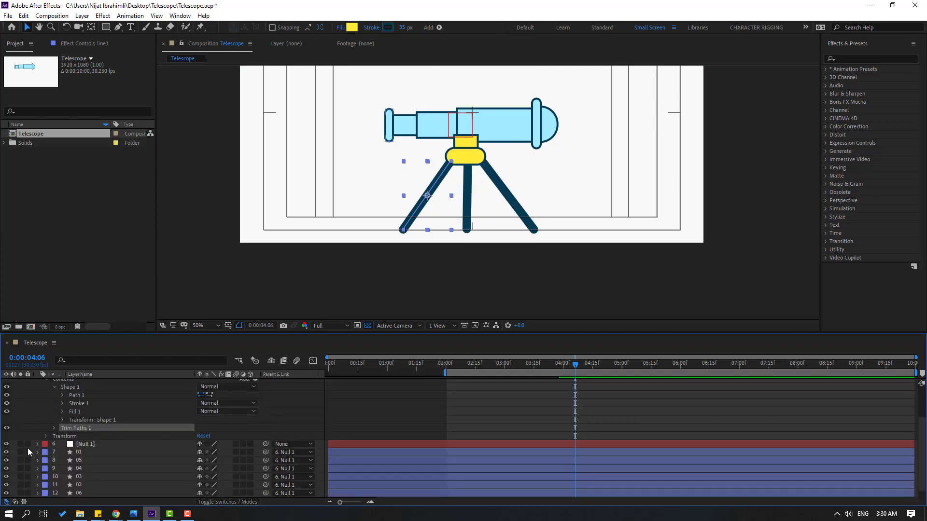
pyautogui.click(55, 428)
# Keyframe the Trim Paths End of line1 from 0% at 0:00:00:00 to 100% at 0:00:00:22.
pyautogui.moveTo(502, 362); pyautogui.dragTo(327, 376)
pyautogui.click(201, 444)
pyautogui.write('0')
pyautogui.press('Return')
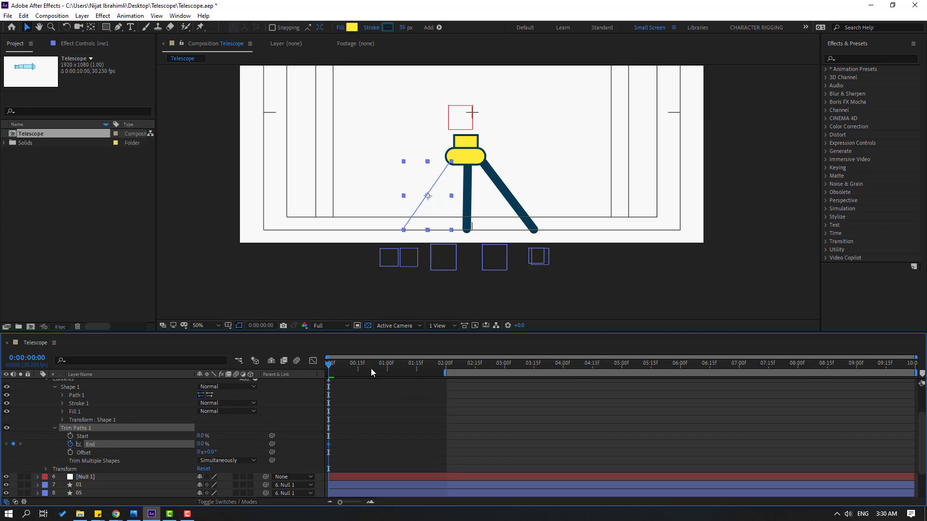
pyautogui.moveTo(480, 370); pyautogui.dragTo(375, 366)
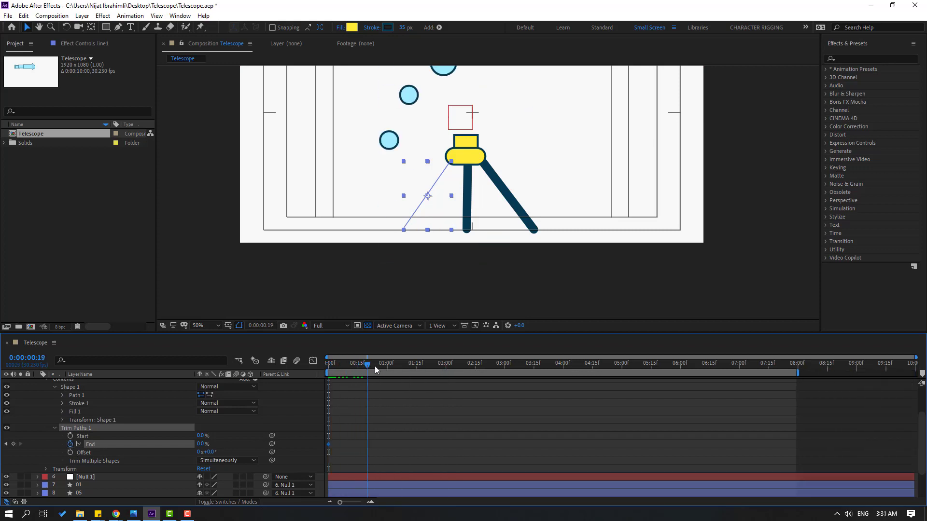
pyautogui.write('00')
pyautogui.press('Return')
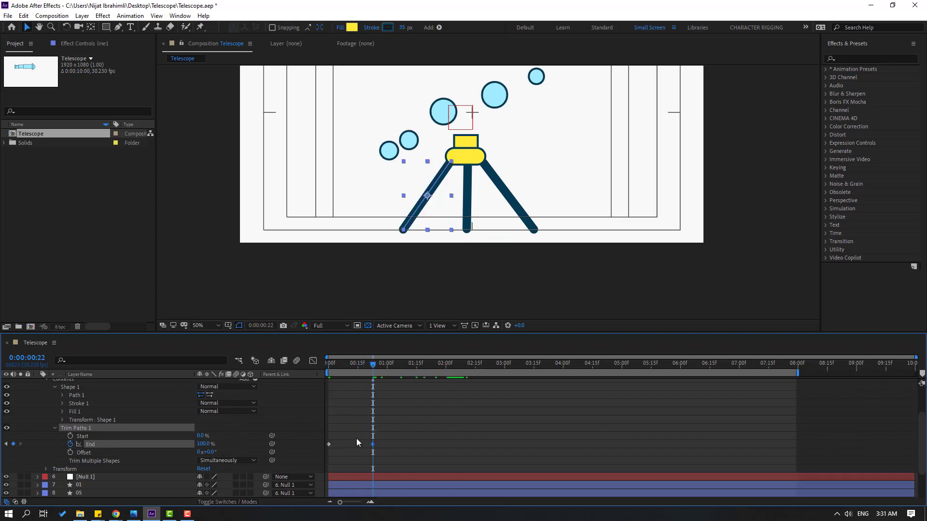
# Apply Easy Ease to both End keyframes of line1.
pyautogui.moveTo(408, 434); pyautogui.dragTo(315, 454)
pyautogui.rightClick(328, 445)
pyautogui.moveTo(357, 439)
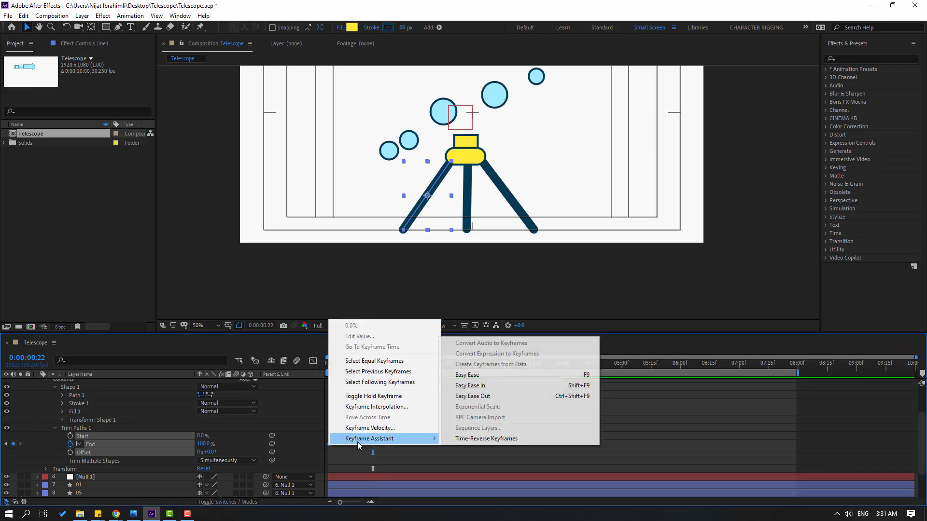
pyautogui.click(467, 375)
# Reshape the speed graph of line1's End keyframes so the growth peaks early and slows down toward the last keyframe.
pyautogui.press('space')
pyautogui.moveTo(414, 435); pyautogui.dragTo(320, 456)
pyautogui.click(313, 361)
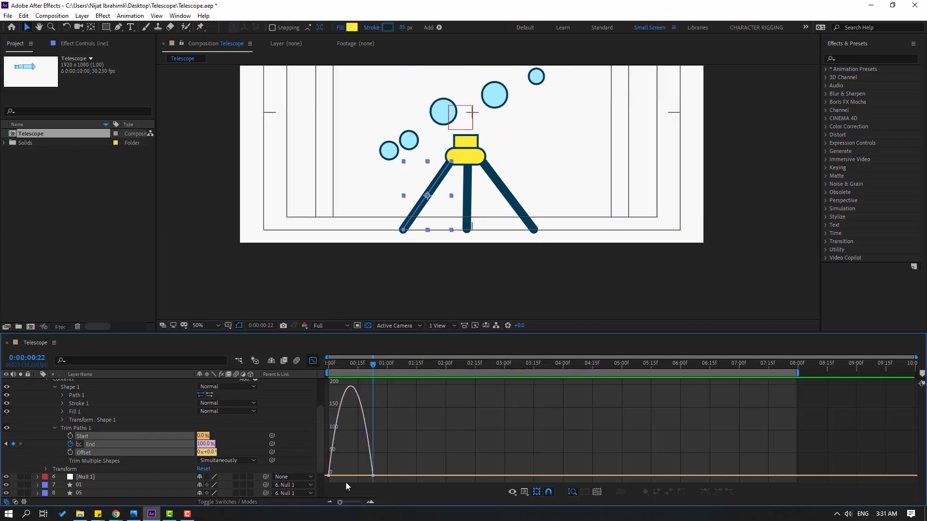
pyautogui.moveTo(365, 476); pyautogui.dragTo(353, 477)
pyautogui.press('space')
pyautogui.press('space')
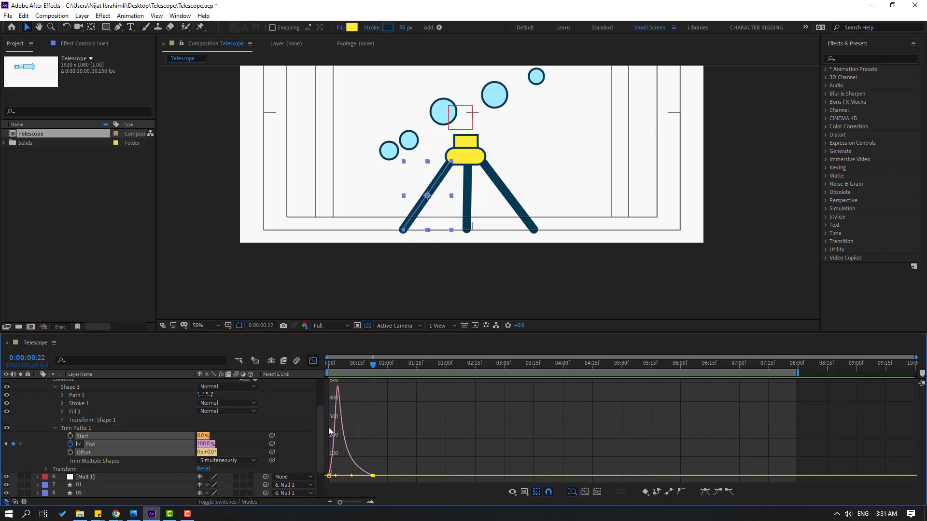
pyautogui.hotkey('shift', 'F3')
# Reduce line1 to its keyframed property and copy its Trim Paths End animation.
pyautogui.scroll(3, 55, 439)
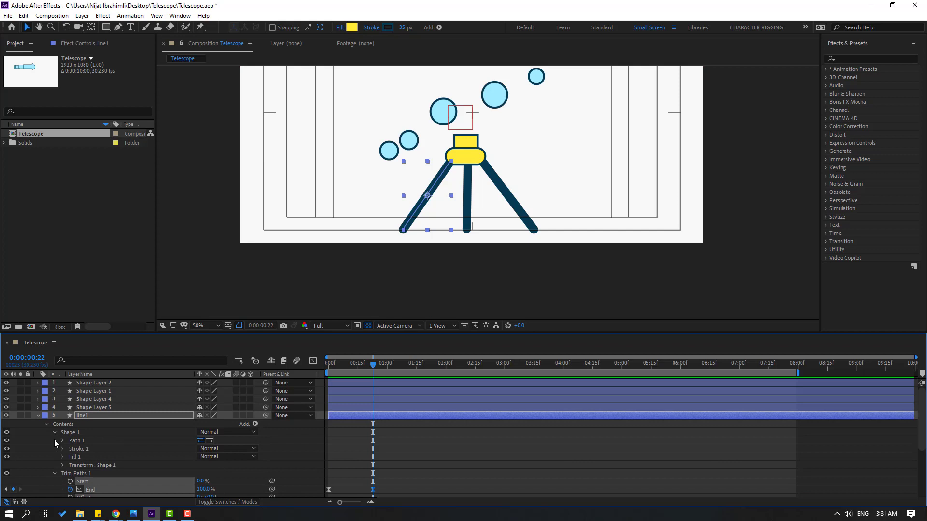
pyautogui.click(36, 417)
pyautogui.click(91, 416)
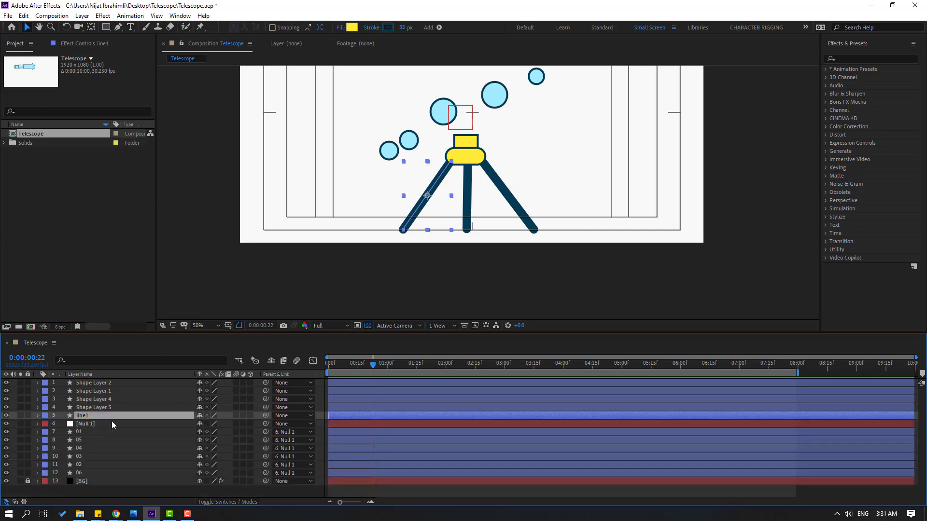
pyautogui.press('u')
pyautogui.click(95, 425)
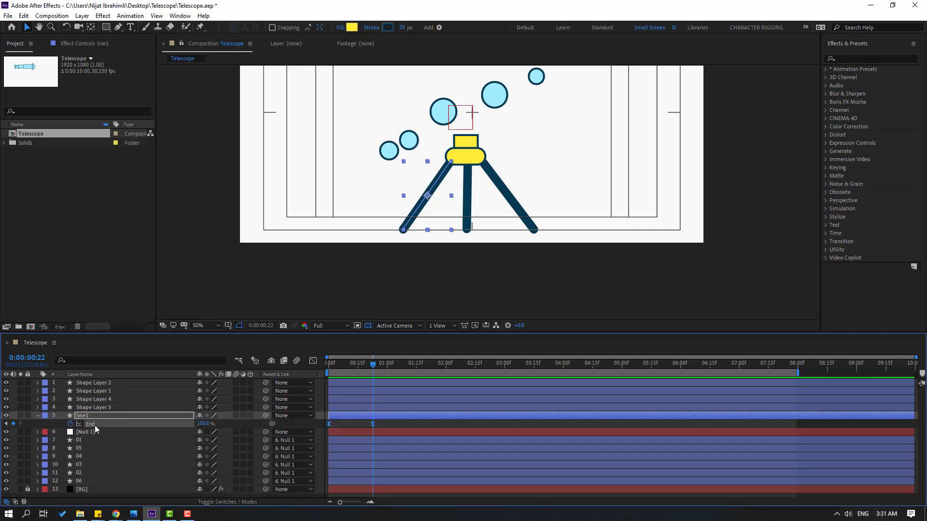
# Give the middle leg, Shape Layer 4, the same Trim Paths animation and rename it line2.
pyautogui.click(99, 410)
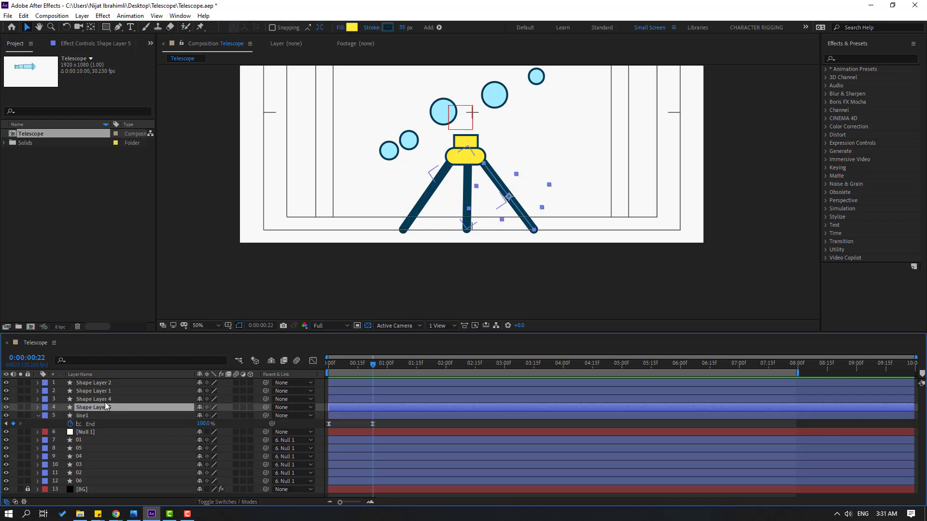
pyautogui.click(105, 402)
pyautogui.press('Return')
pyautogui.write('line2')
pyautogui.press('Return')
pyautogui.moveTo(369, 364); pyautogui.dragTo(296, 370)
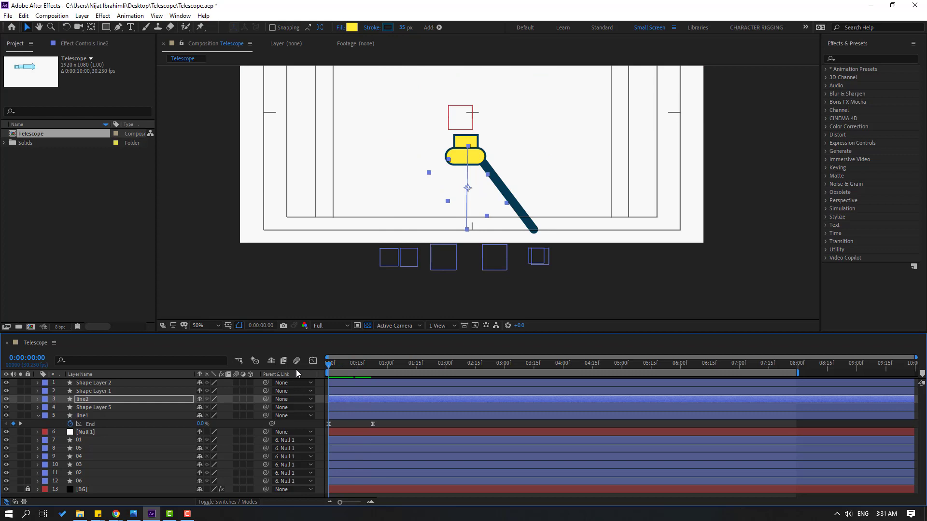
# Rename the right leg, Shape Layer 5, as line3 and give it the same Trim Paths animation.
pyautogui.click(113, 410)
pyautogui.press('Return')
pyautogui.write('line')
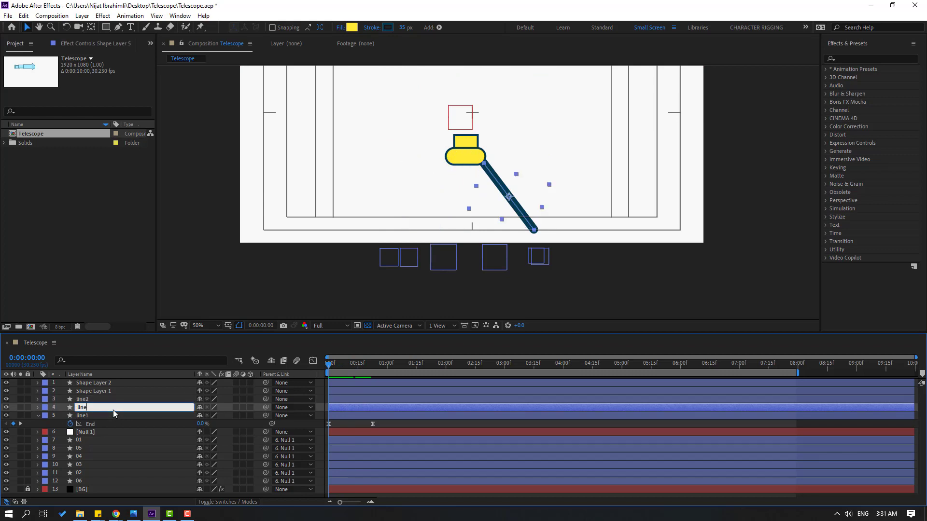
pyautogui.press('Return')
pyautogui.write('3')
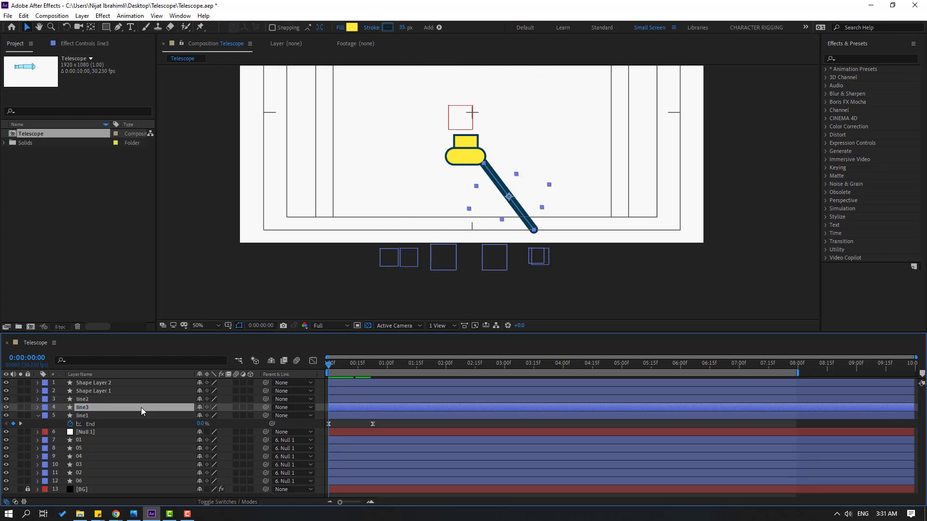
pyautogui.press('Return')
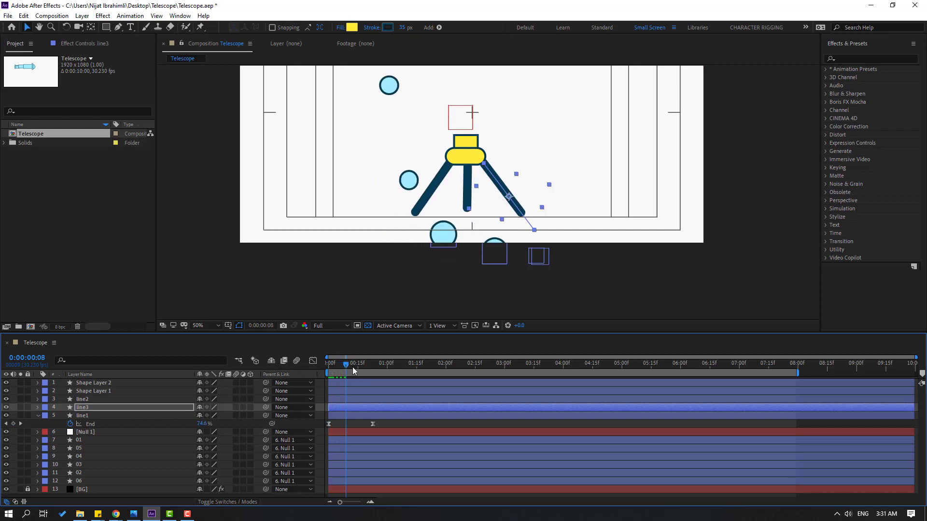
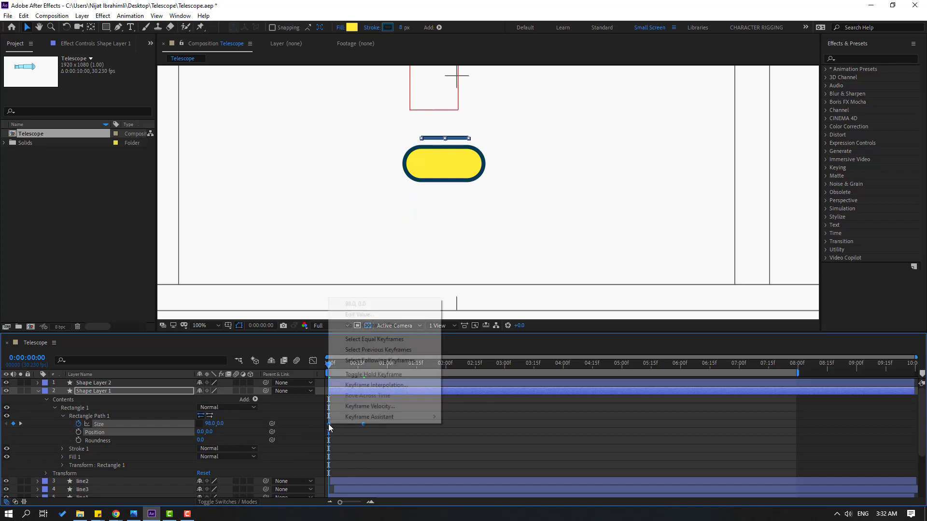
# Apply Easy Ease to the Size keyframes of Shape Layer 1, the small yellow rectangle, and collapse the layer.
pyautogui.moveTo(367, 470)
pyautogui.click(480, 449)
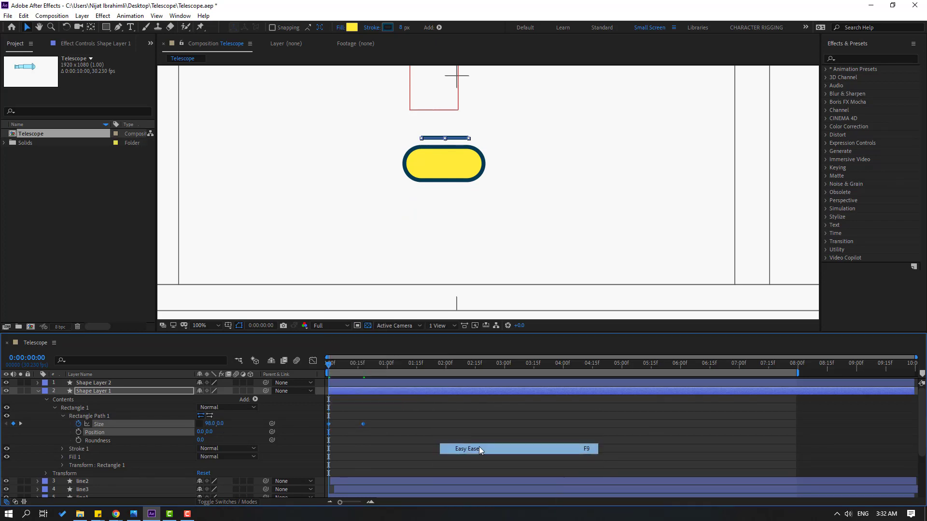
pyautogui.click(38, 391)
# Keyframe the Size of Shape Layer 2, the rounded base, at 164, 69 at 0:00:00:26 and at 0, 69 at 0:00:00:09.
pyautogui.click(97, 383)
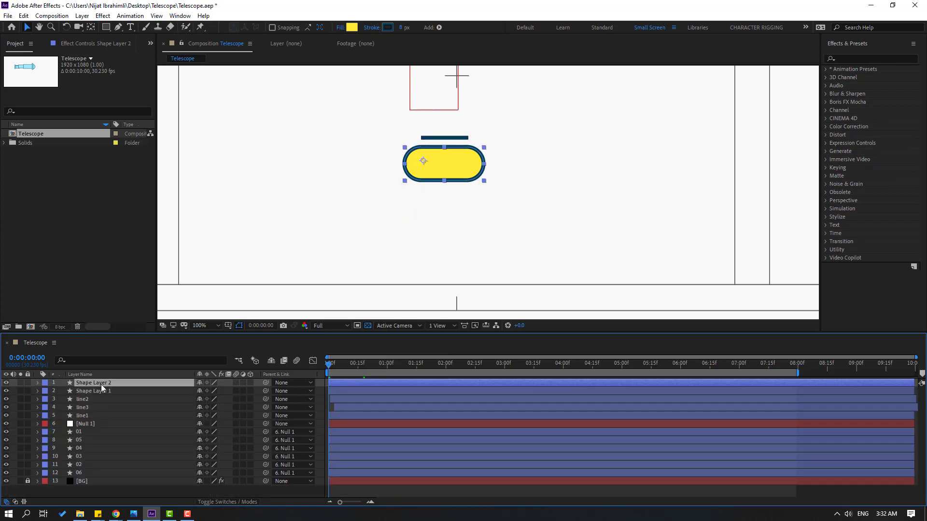
pyautogui.moveTo(342, 366); pyautogui.dragTo(383, 368)
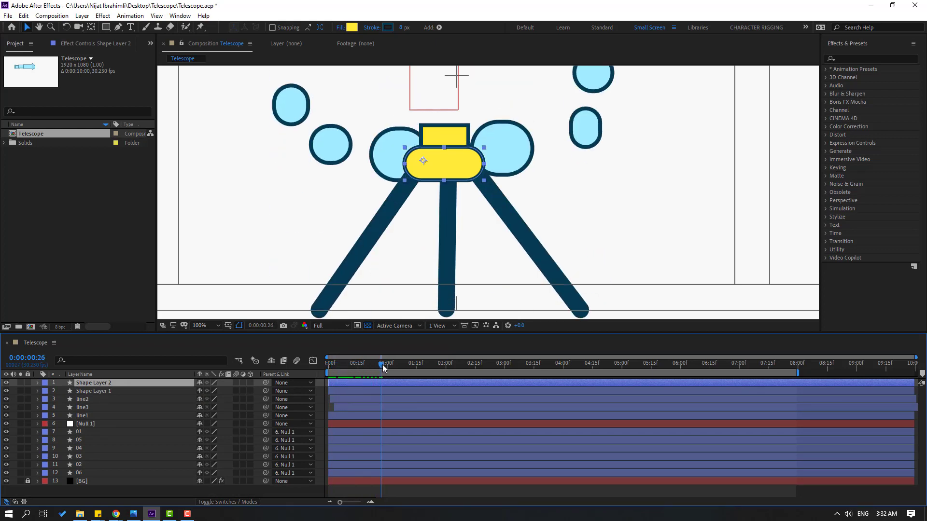
pyautogui.click(38, 383)
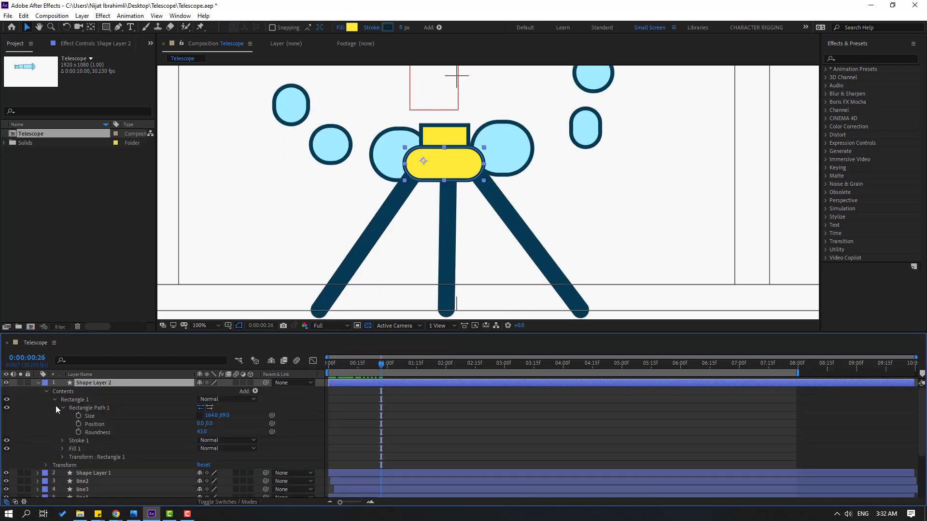
pyautogui.click(78, 416)
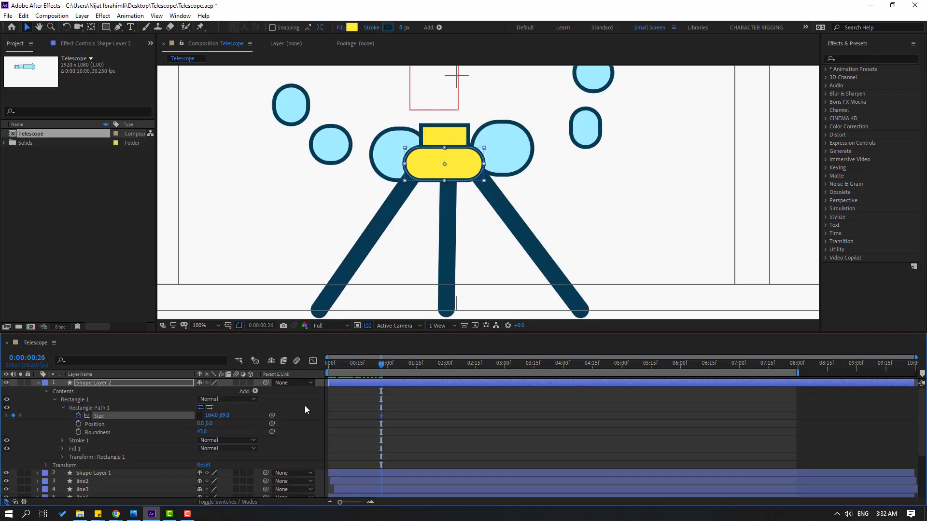
pyautogui.moveTo(370, 368); pyautogui.dragTo(347, 369)
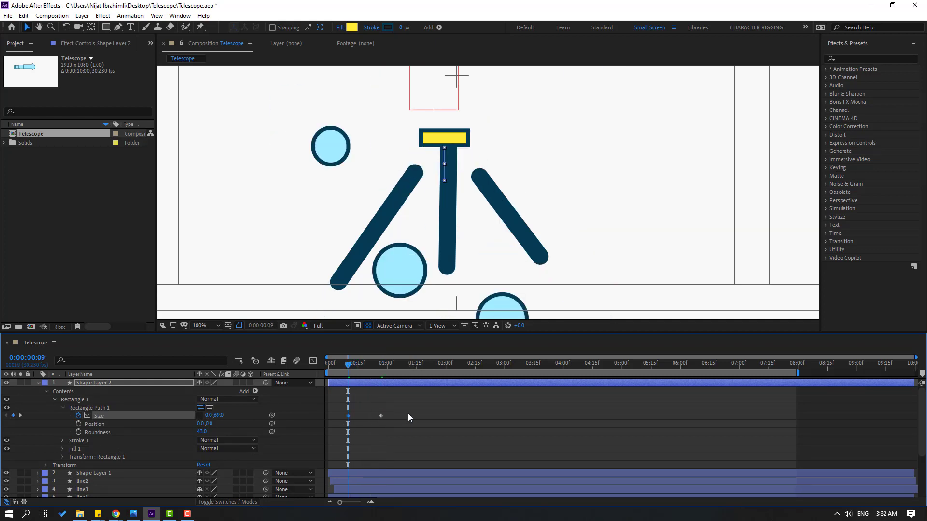
# Apply Easy Ease to the rounded base's Size keyframes, check the growth by scrubbing, and collapse Shape Layer 2.
pyautogui.rightClick(348, 415)
pyautogui.moveTo(410, 409)
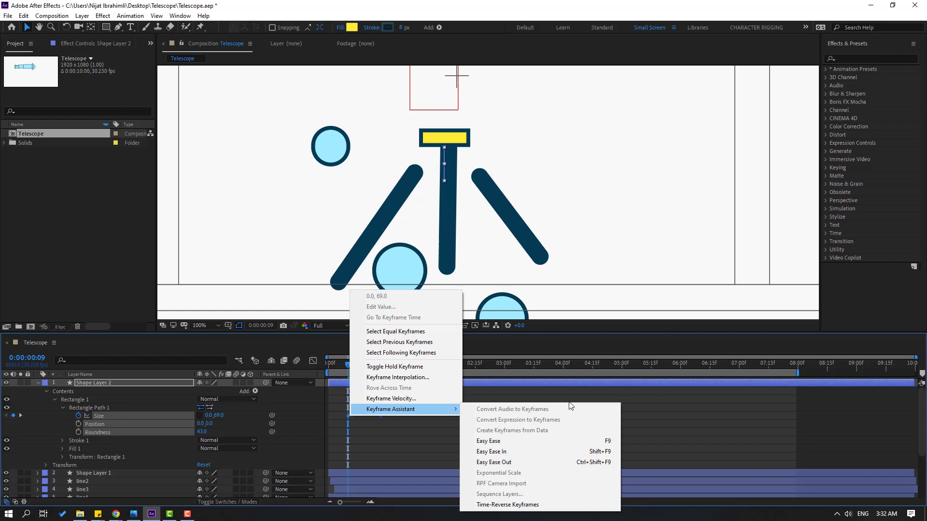
pyautogui.click(549, 442)
pyautogui.moveTo(328, 370); pyautogui.dragTo(369, 372)
pyautogui.moveTo(408, 420); pyautogui.dragTo(333, 418)
pyautogui.click(38, 383)
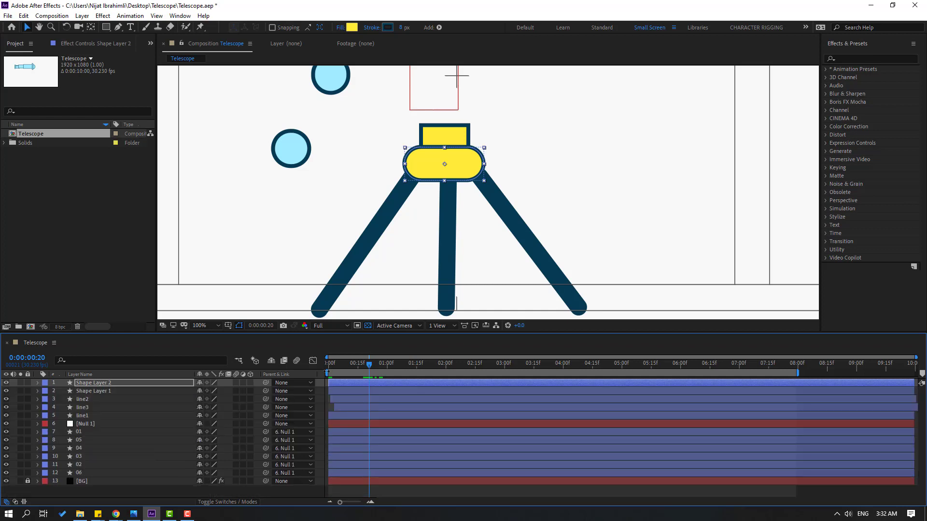
# Delay Shape Layer 2, the rounded base, by about 4 frames so it starts after Shape Layer 1, and preview the timing.
pyautogui.moveTo(340, 370); pyautogui.dragTo(366, 369)
pyautogui.press('space')
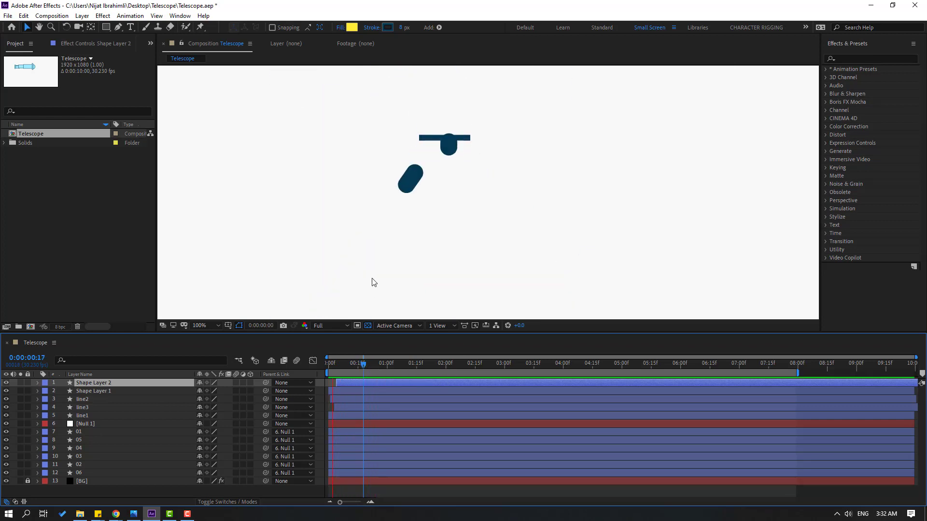
pyautogui.moveTo(350, 366)
pyautogui.mouseDown()
pyautogui.moveTo(338, 369)
pyautogui.moveTo(347, 363)
pyautogui.mouseUp()
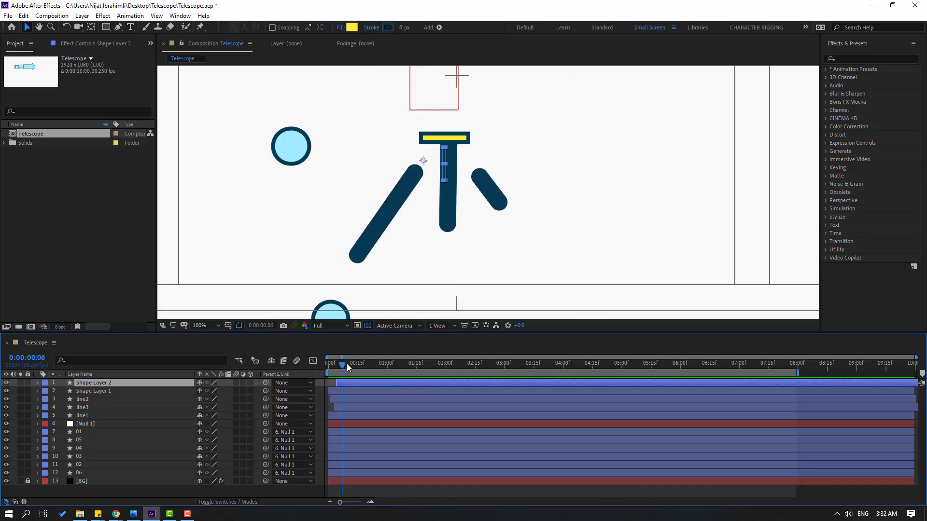
# Delay the leg layers line1, line2 and line3 together by about 18 frames so the tripod legs grow after the yellow base, checking the timing.
pyautogui.click(92, 399)
pyautogui.keyDown('ctrl'); pyautogui.click(87, 407); pyautogui.keyUp('ctrl')
pyautogui.keyDown('ctrl'); pyautogui.click(86, 416); pyautogui.keyUp('ctrl')
pyautogui.moveTo(340, 400); pyautogui.dragTo(353, 400)
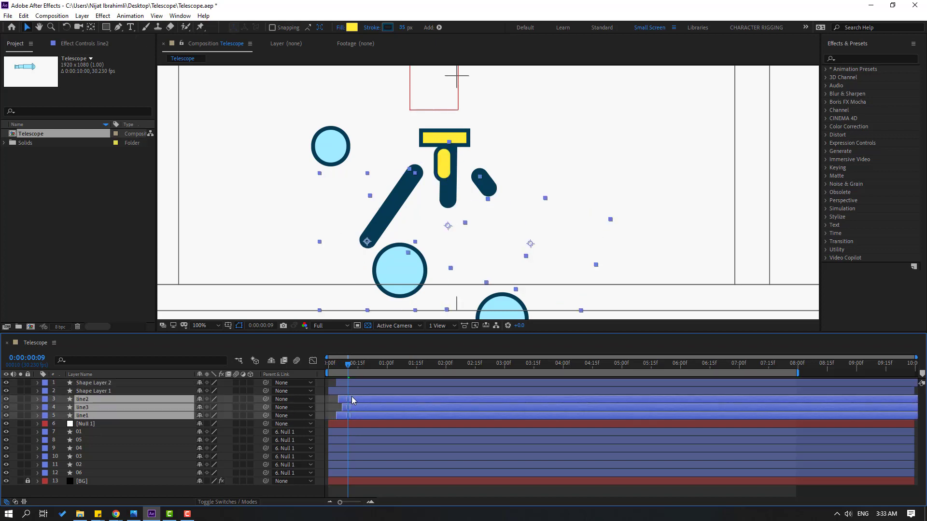
pyautogui.moveTo(343, 368); pyautogui.dragTo(365, 392)
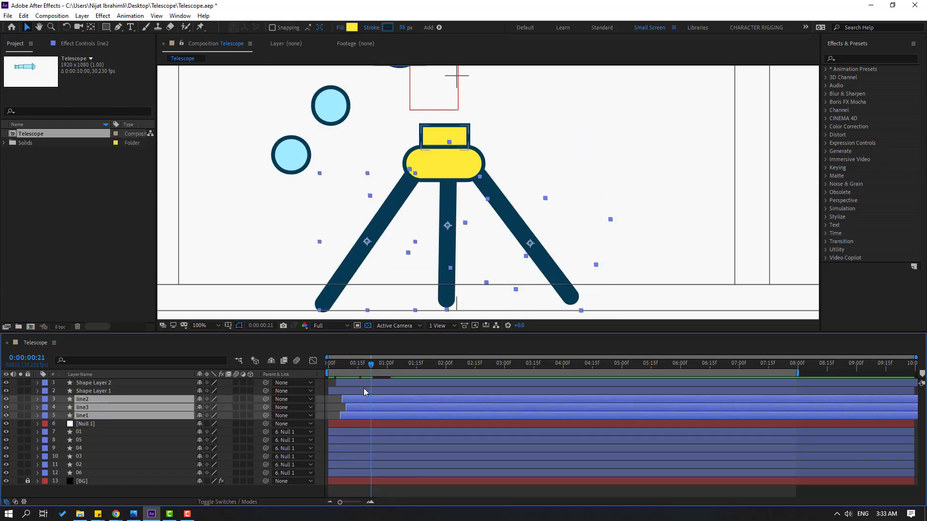
pyautogui.hotkey('alt', 'pagedown')
pyautogui.hotkey('alt', 'pagedown')
pyautogui.hotkey('alt', 'pagedown')
pyautogui.hotkey('alt', 'pagedown')
pyautogui.hotkey('alt', 'pagedown')
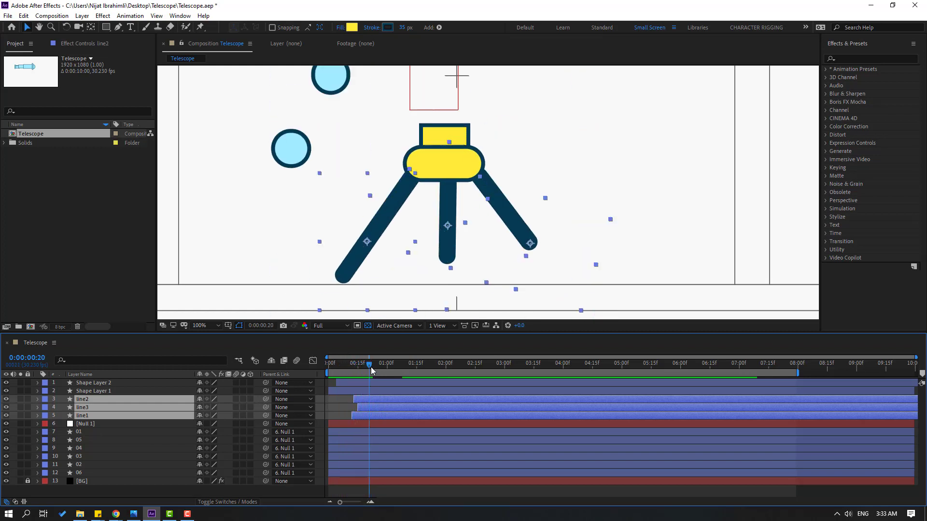
pyautogui.press('pagedown')
pyautogui.moveTo(368, 401); pyautogui.dragTo(379, 401)
pyautogui.moveTo(348, 368); pyautogui.dragTo(391, 369)
# Shift both yellow base layers and the three leg layers together so Shape Layer 1 starts at about 0:00:02:16, and scrub to check.
pyautogui.keyDown('ctrl'); pyautogui.click(93, 391); pyautogui.keyUp('ctrl')
pyautogui.keyDown('ctrl'); pyautogui.click(93, 383); pyautogui.keyUp('ctrl')
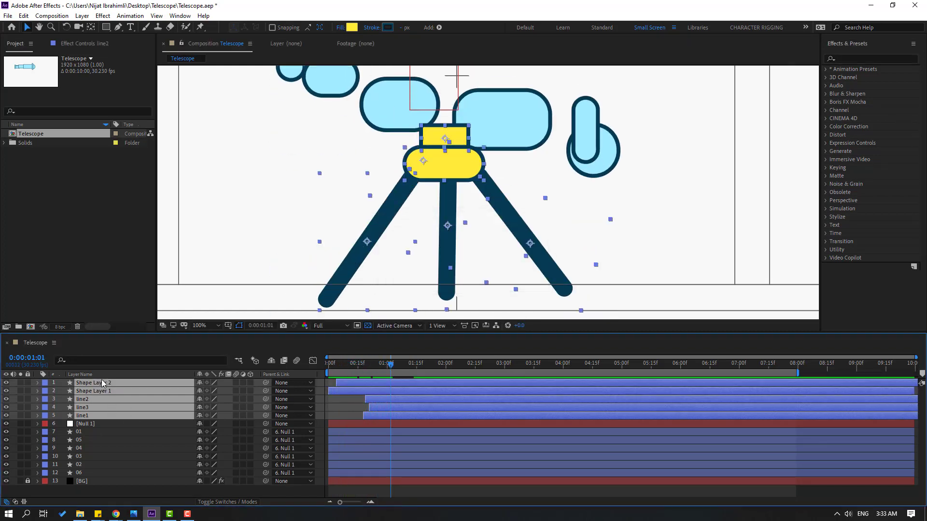
pyautogui.scroll(-2, 460, 213)
pyautogui.moveTo(353, 387); pyautogui.dragTo(457, 387)
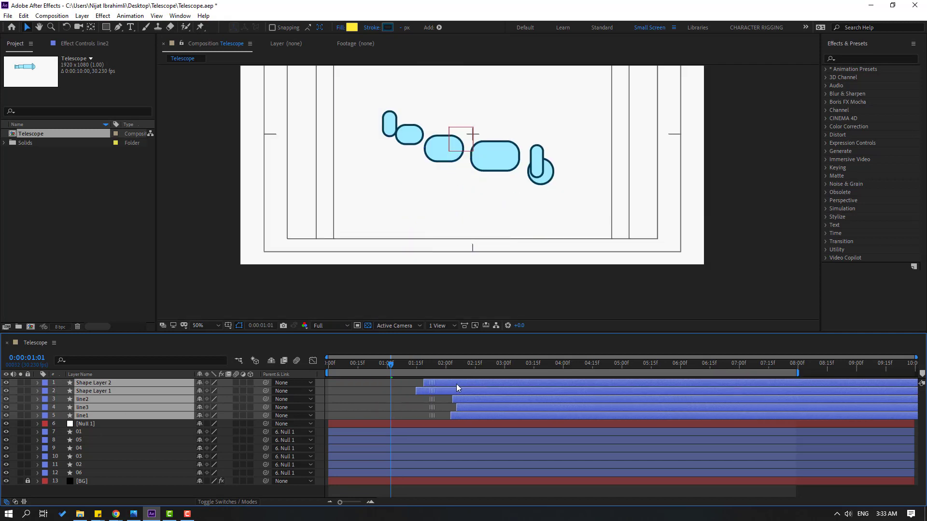
pyautogui.moveTo(397, 367); pyautogui.dragTo(502, 383)
pyautogui.moveTo(497, 367); pyautogui.dragTo(555, 369)
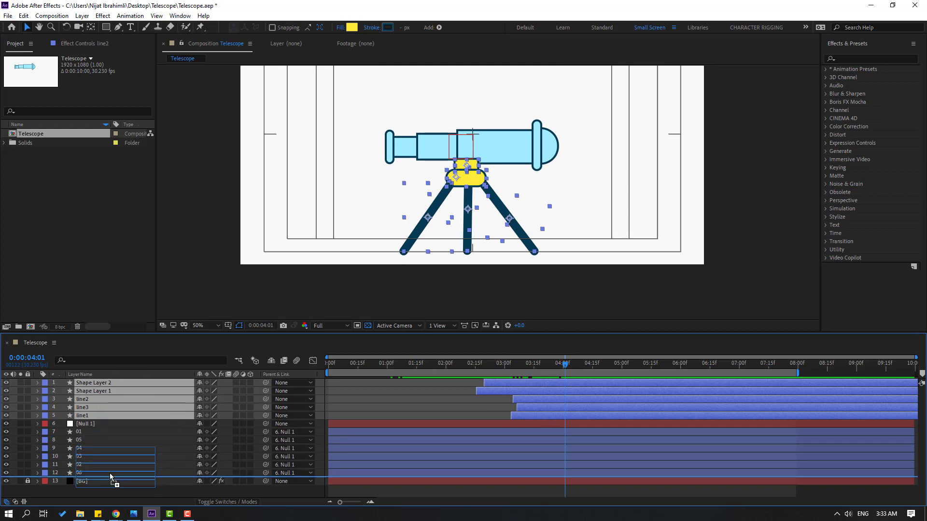
# Move the base and leg layers below layer 06, just above BG, and play back the animation.
pyautogui.moveTo(109, 473); pyautogui.dragTo(109, 473)
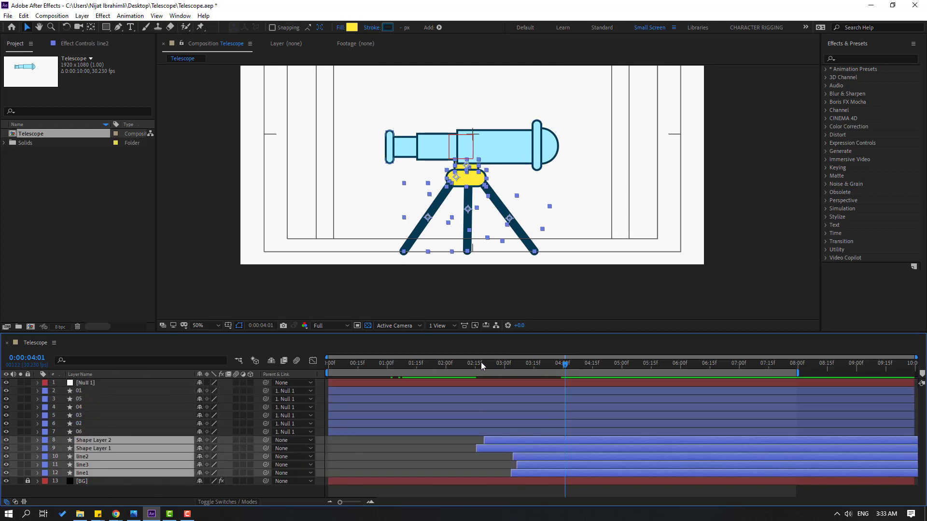
pyautogui.click(426, 451)
pyautogui.moveTo(472, 364); pyautogui.dragTo(596, 365)
pyautogui.press('space')
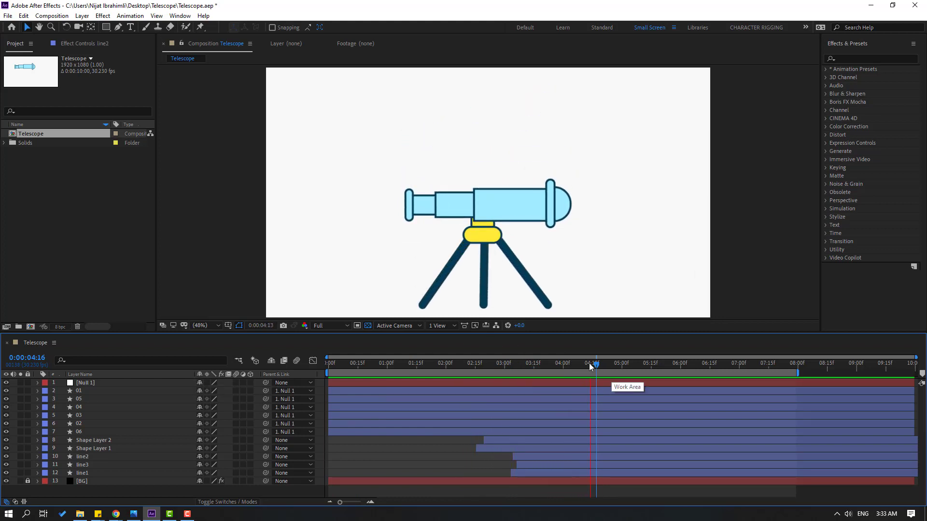
# End the work area at about 0:00:04:27 and preview the complete telescope animation.
pyautogui.moveTo(599, 363); pyautogui.dragTo(613, 361)
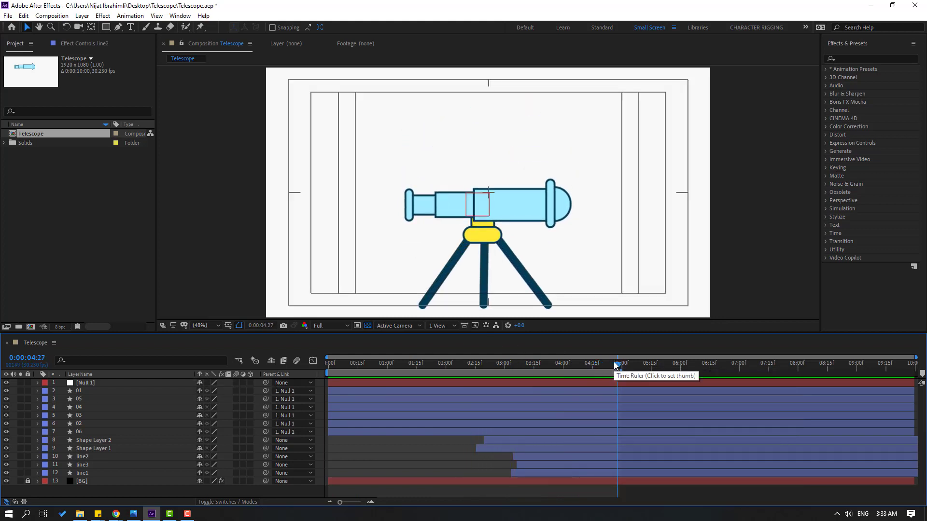
pyautogui.press('space')
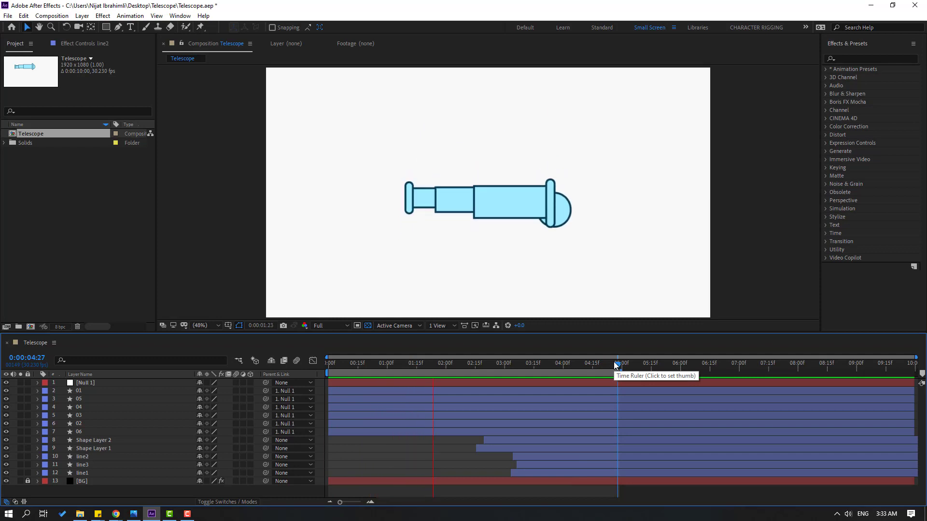